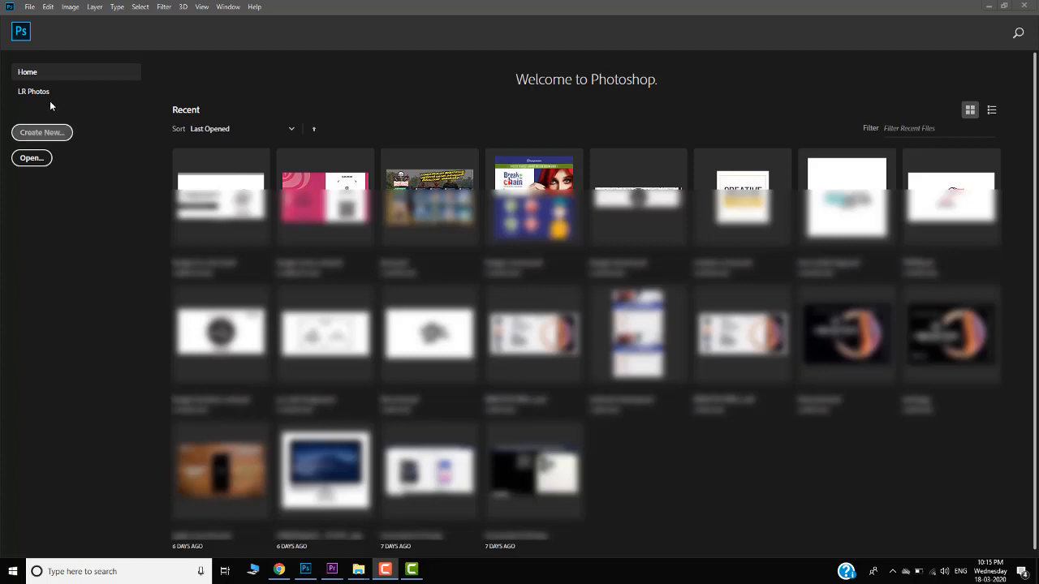
- Start a new document with its units in pixels, 1920 wide and 1080 high
click(50, 130)
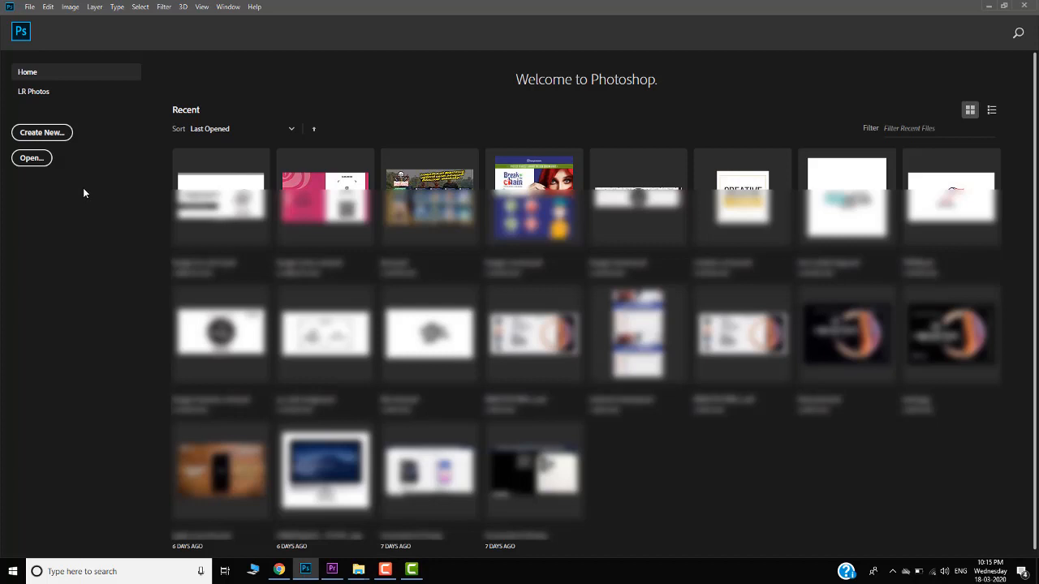
key(ctrl+n)
key(ctrl+n)
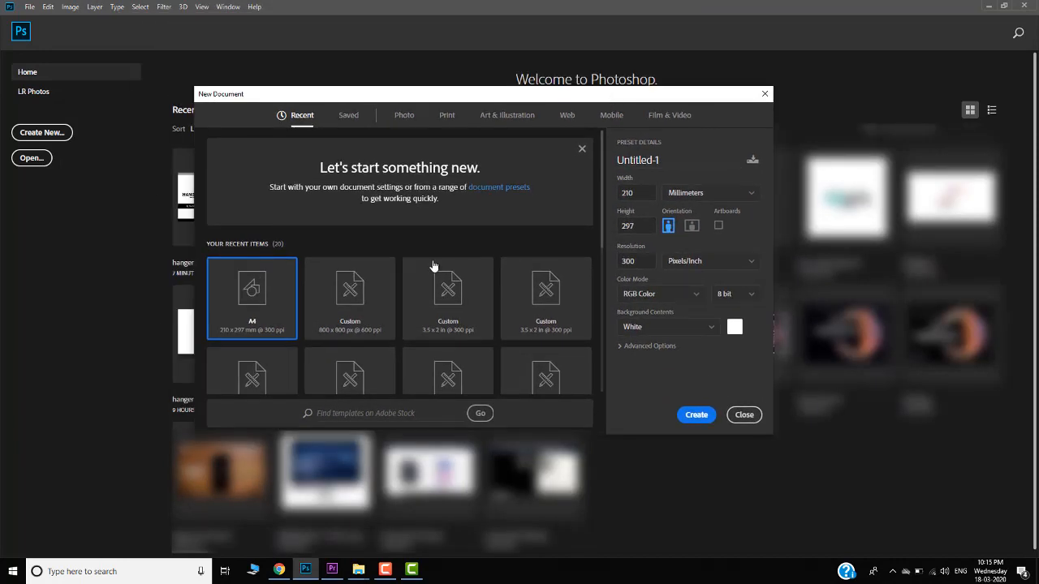
click(704, 193)
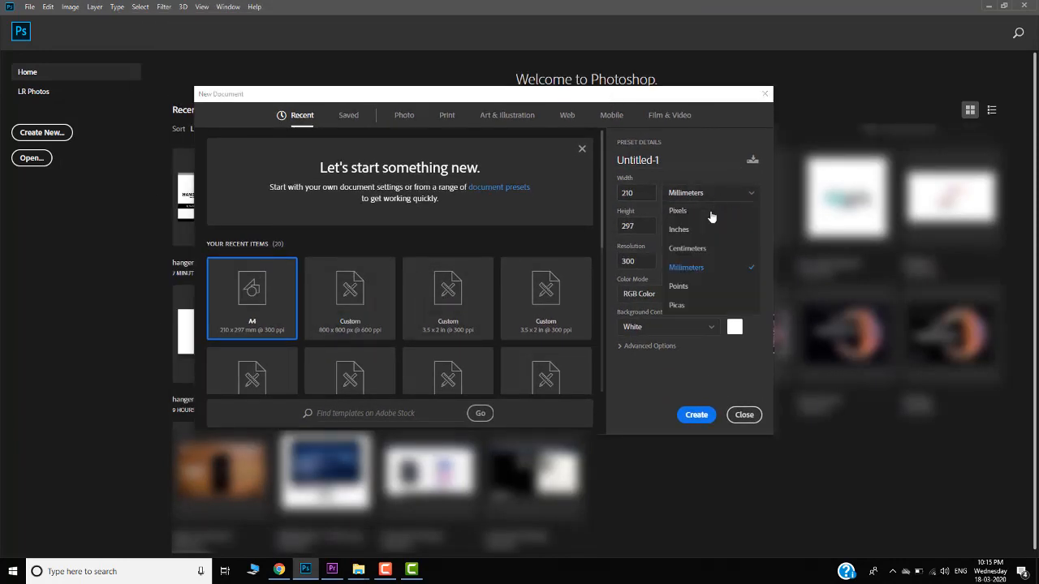
click(677, 211)
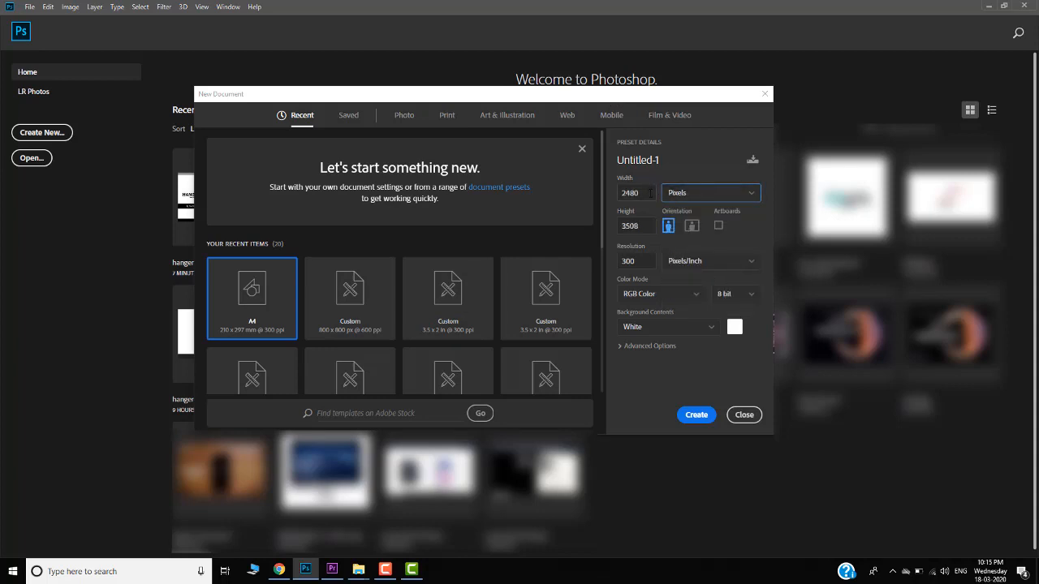
drag(649, 192, 609, 202)
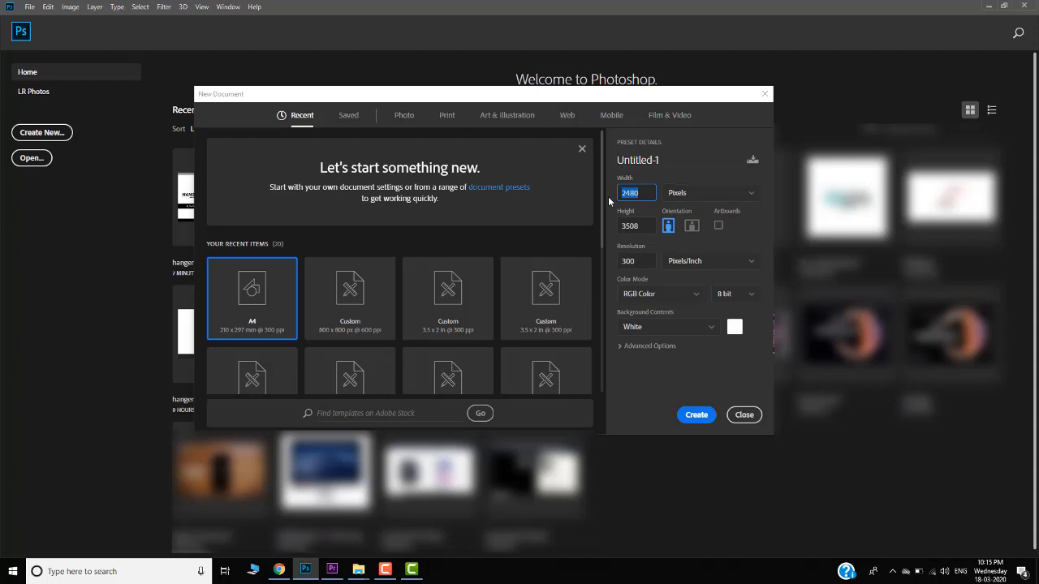
text(1920)
key(Tab)
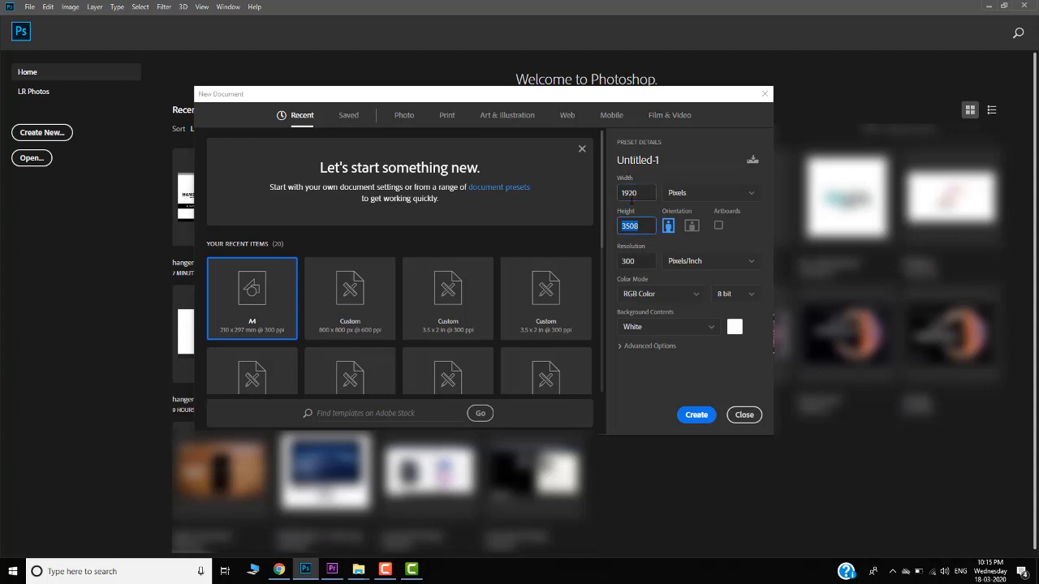
text(1080)
- Name the new document "preimere pro thumb" and create it
click(672, 156)
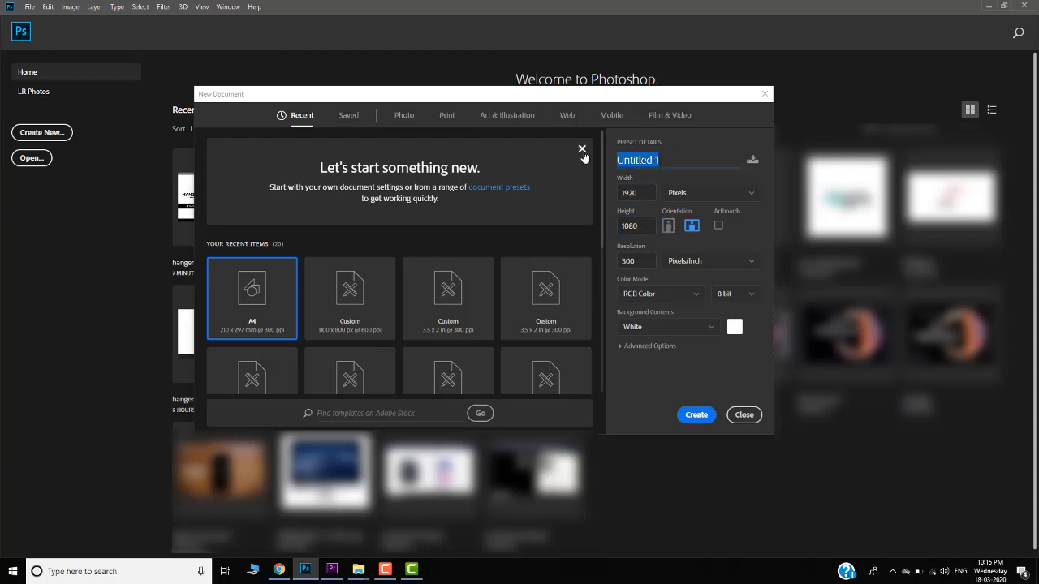
text(preimere pro)
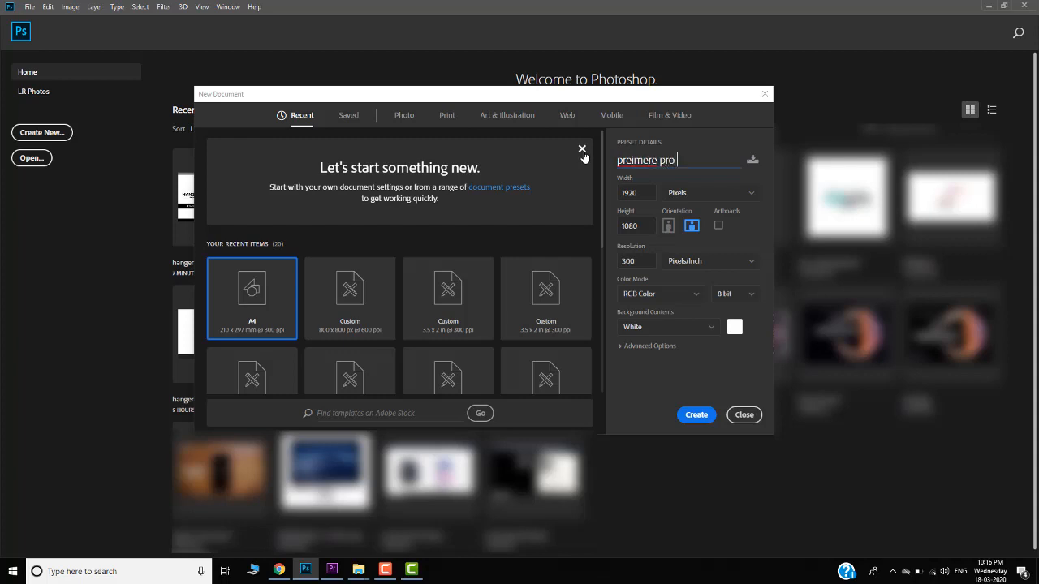
text( thumb)
key(Return)
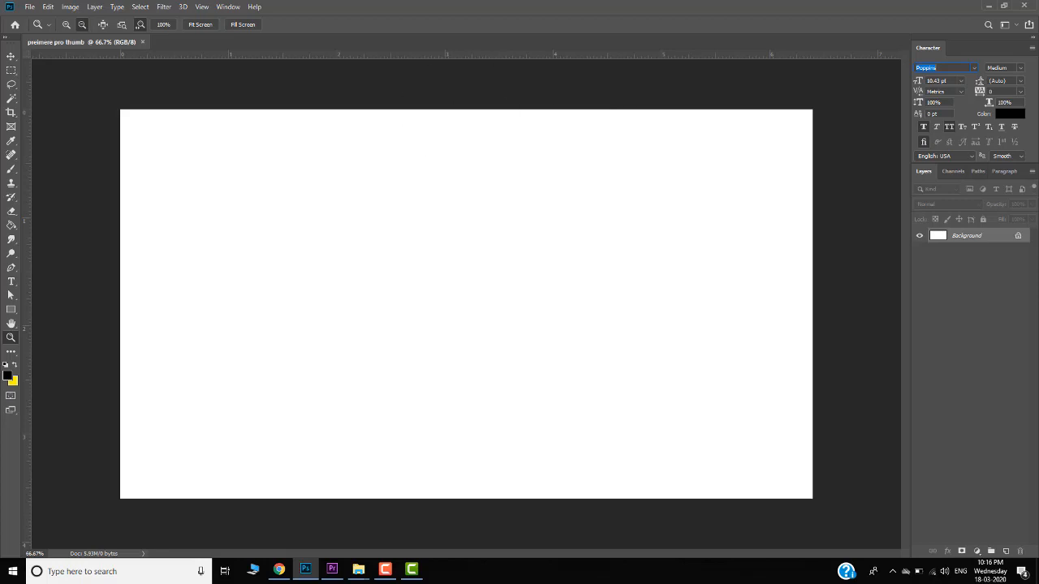
click(29, 7)
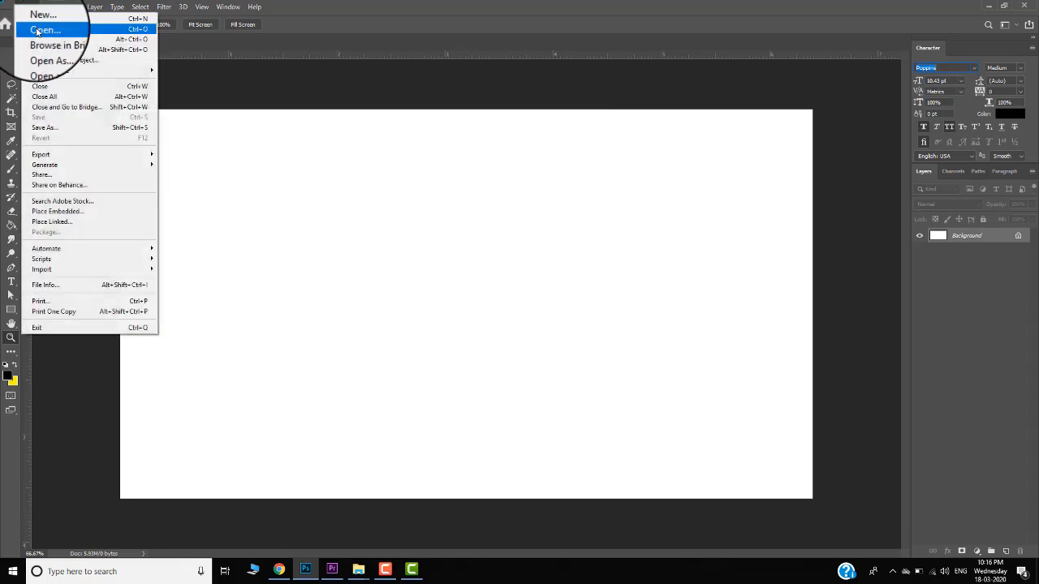
click(277, 65)
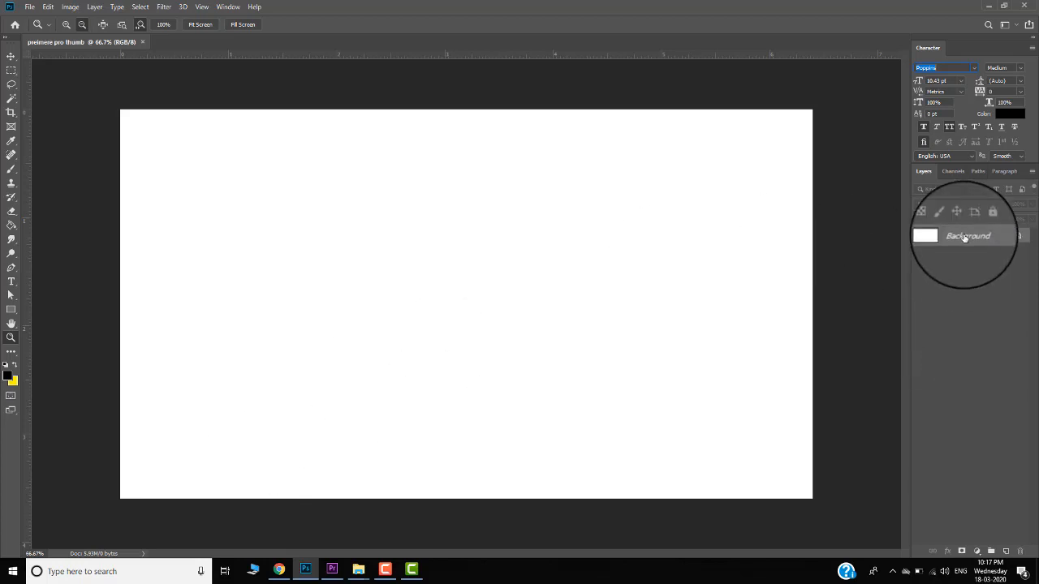
click(29, 6)
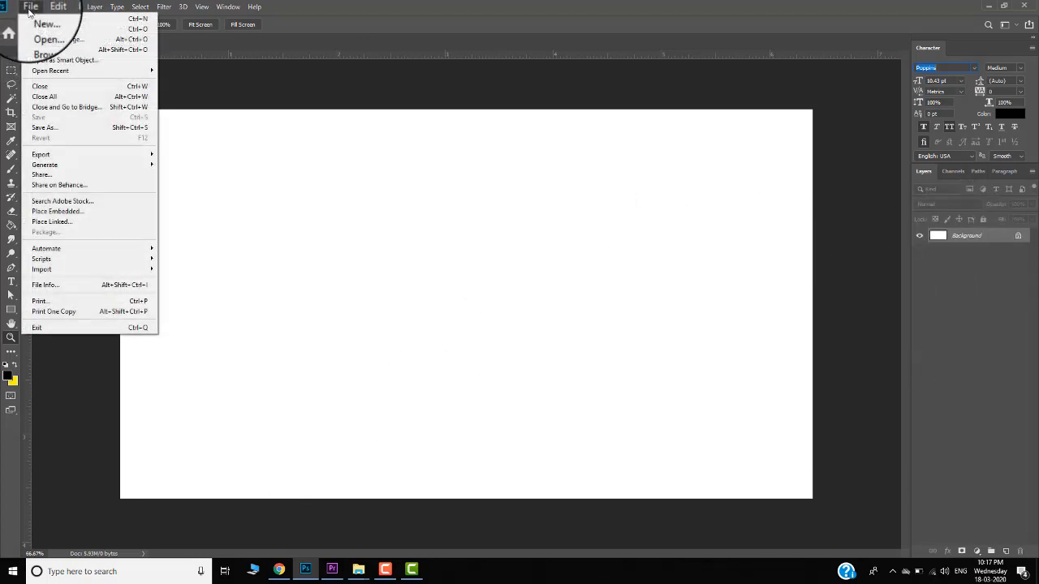
click(241, 63)
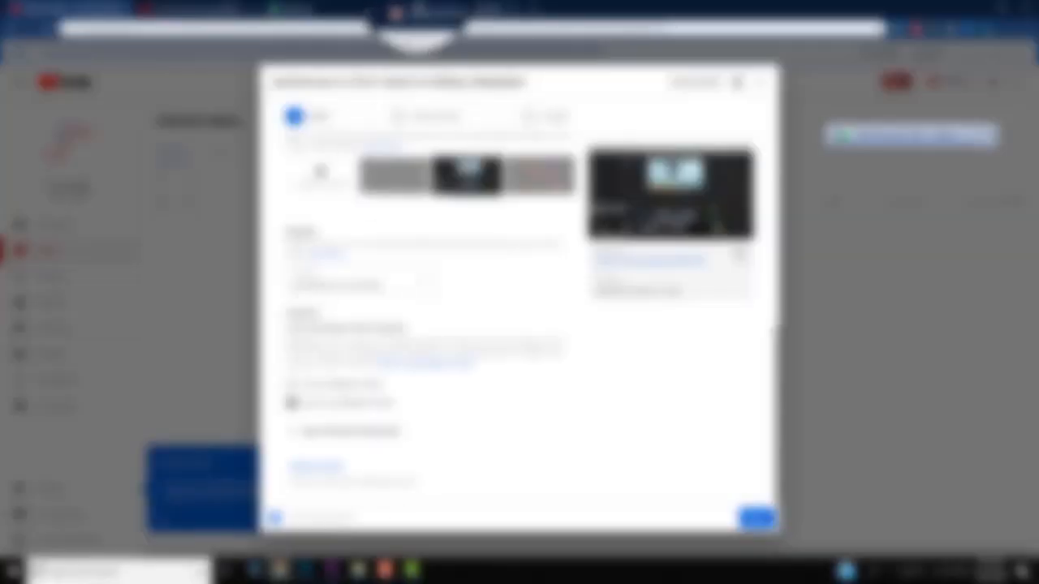
- Switch to the Chrome browser and search Google for "pixels"
click(537, 9)
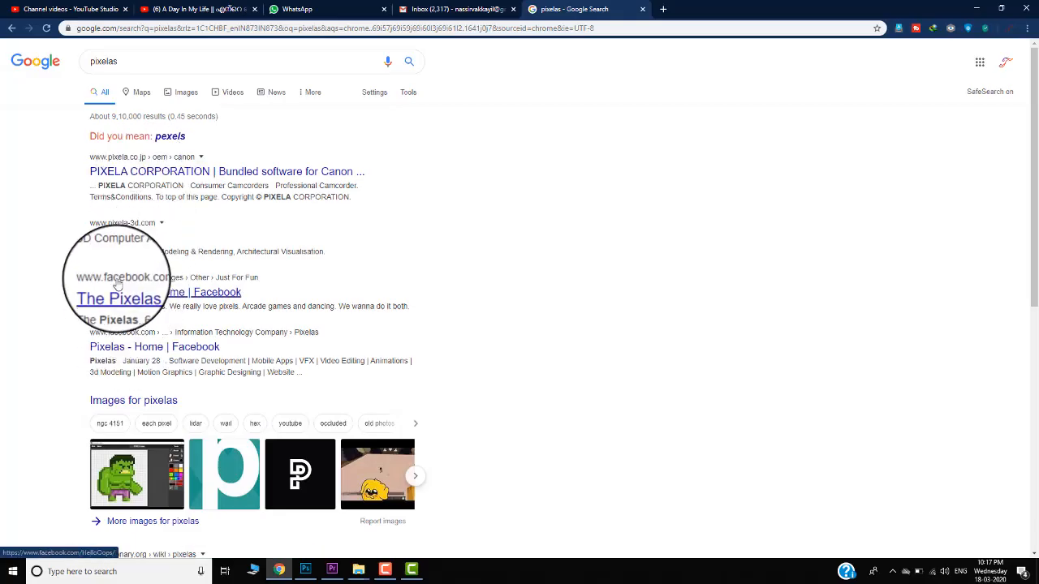
scroll(126, 458, down, 2)
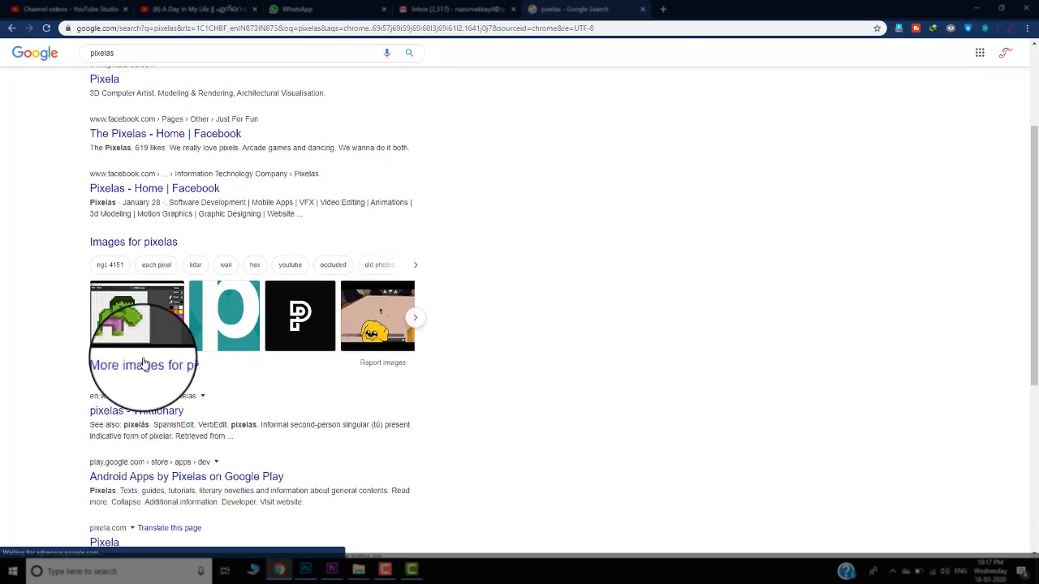
scroll(139, 364, up, 3)
click(144, 54)
click(154, 29)
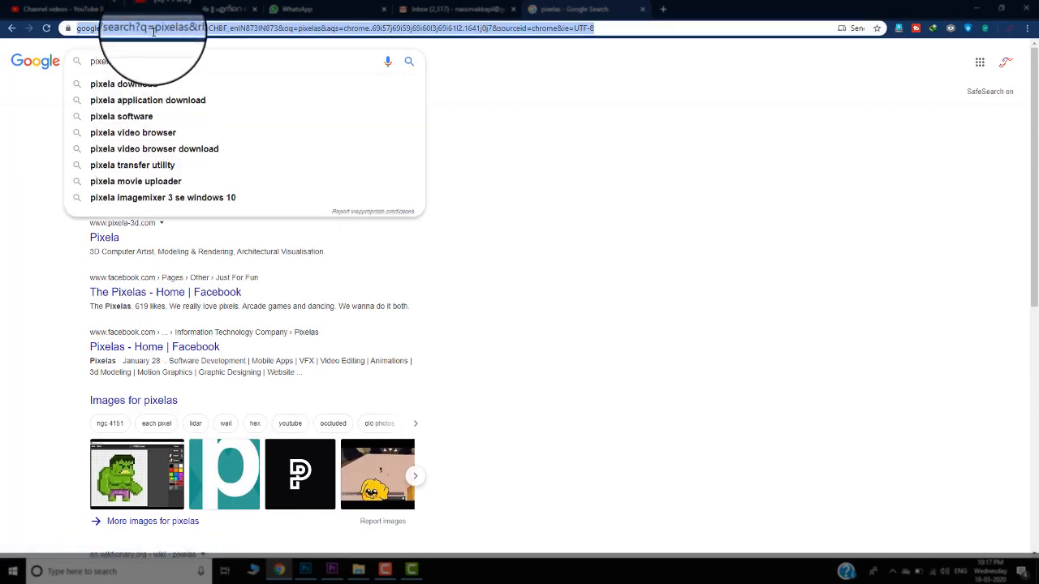
text(pixel)
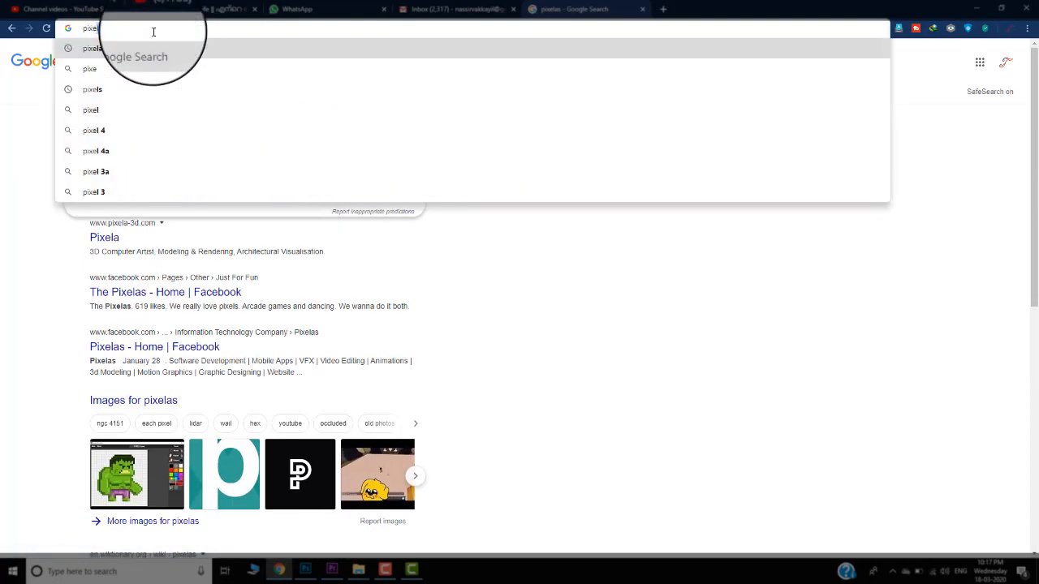
key(Down)
key(Down)
key(Return)
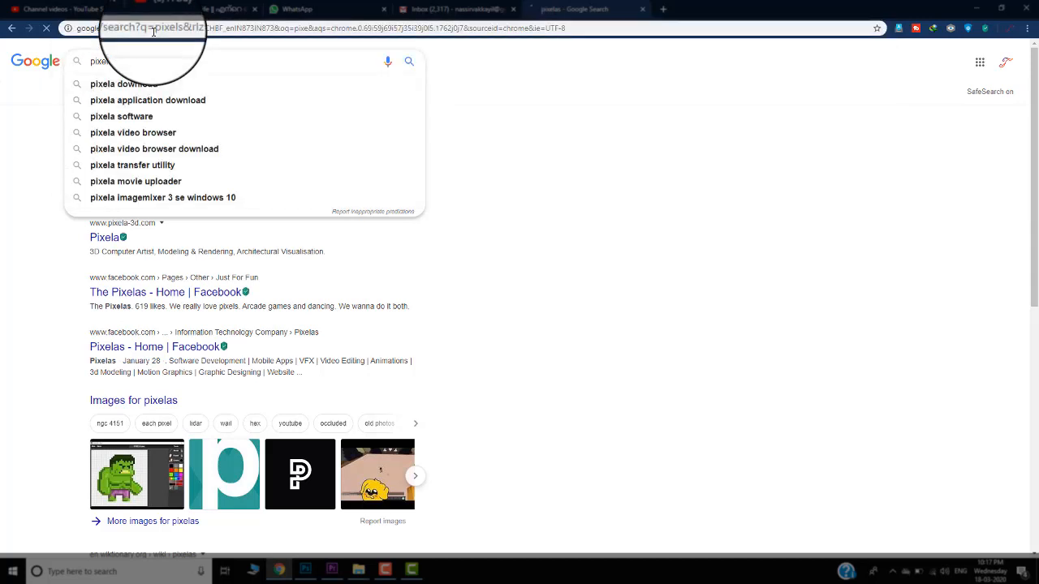
- Open the Pexels website from the search results and search its stock photos for "editing"
click(125, 178)
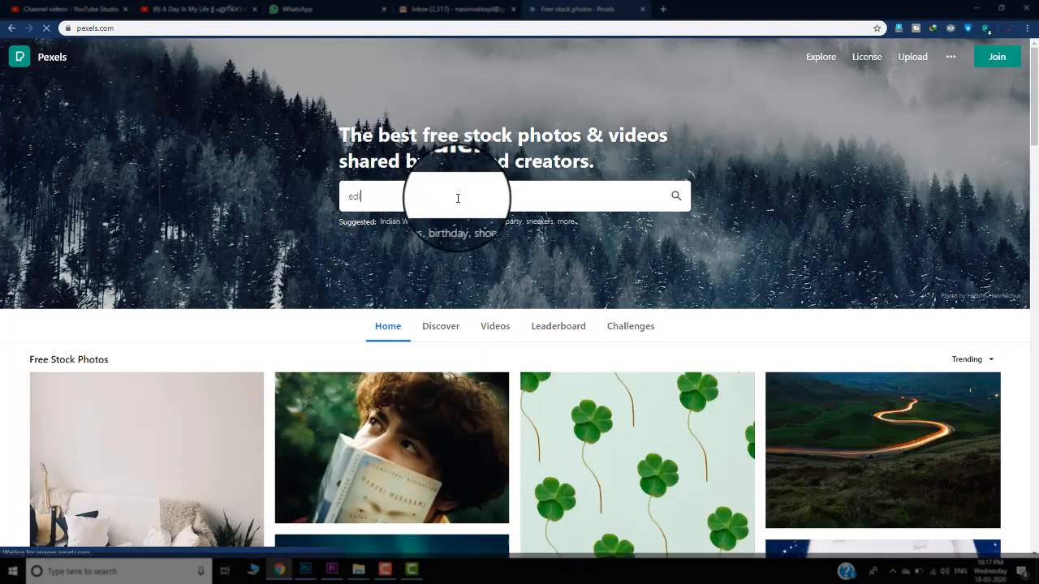
click(458, 198)
text(editing)
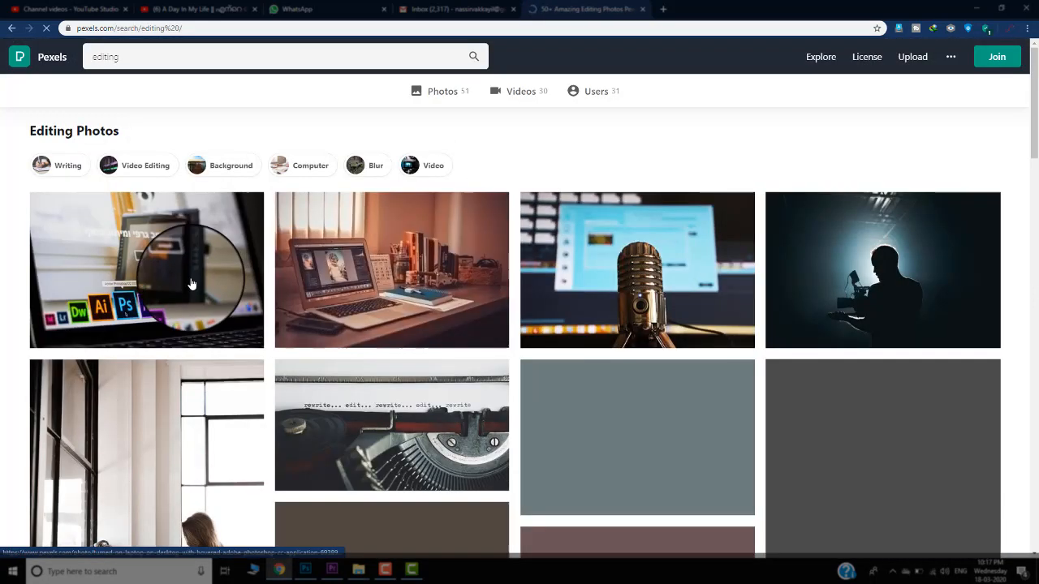
- Look through the editing photo results on Pexels for a suitable thumbnail image
scroll(1, 316, down, 1)
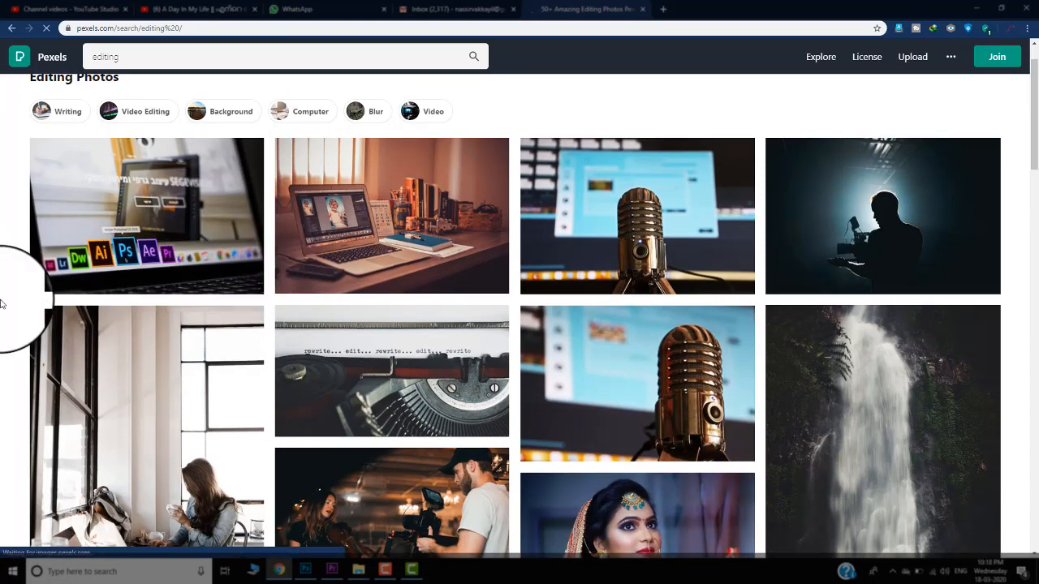
scroll(2, 304, down, 4)
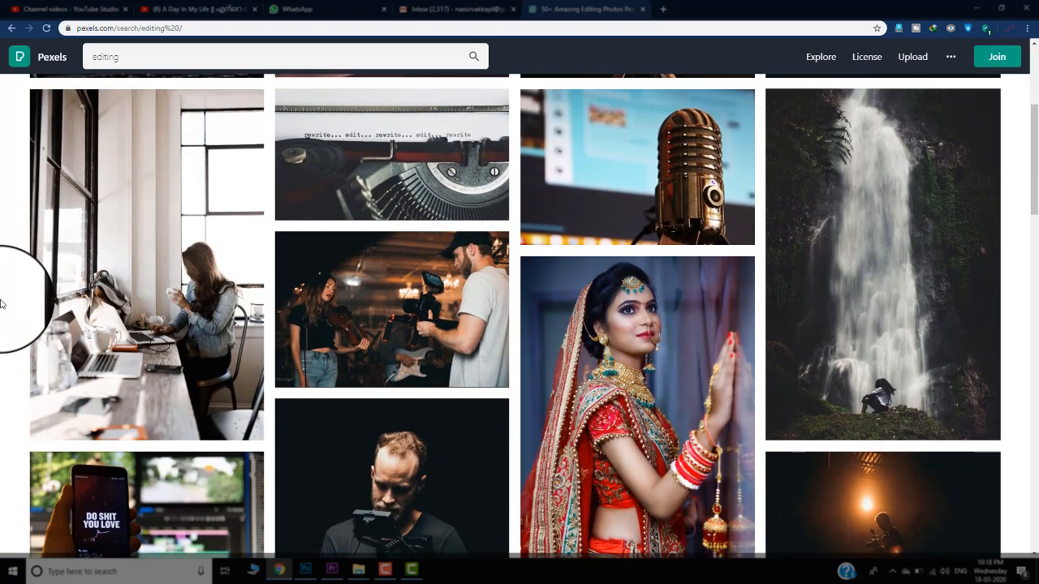
scroll(1, 305, down, 1)
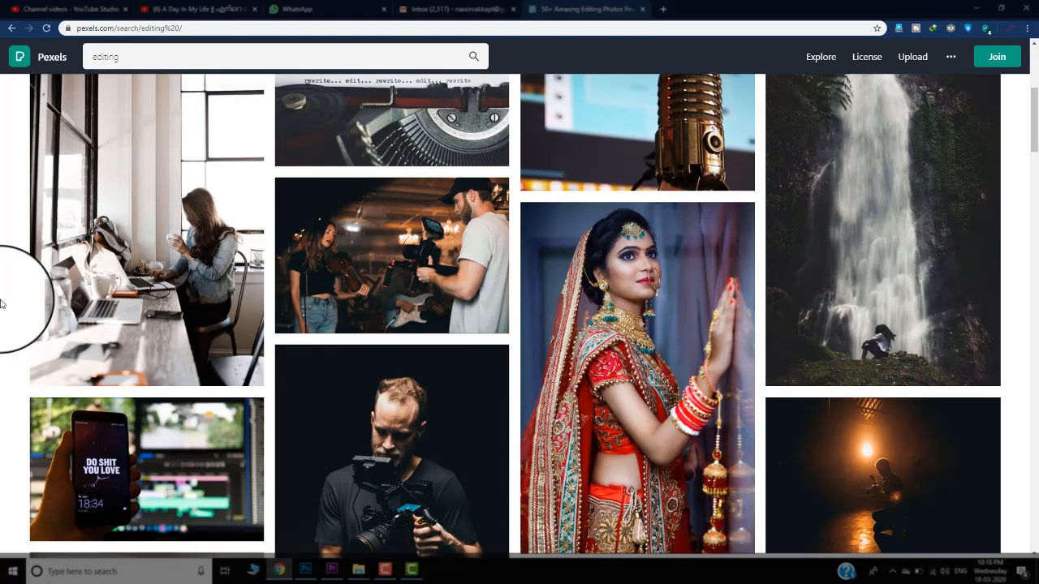
scroll(1, 304, down, 3)
scroll(3, 332, down, 4)
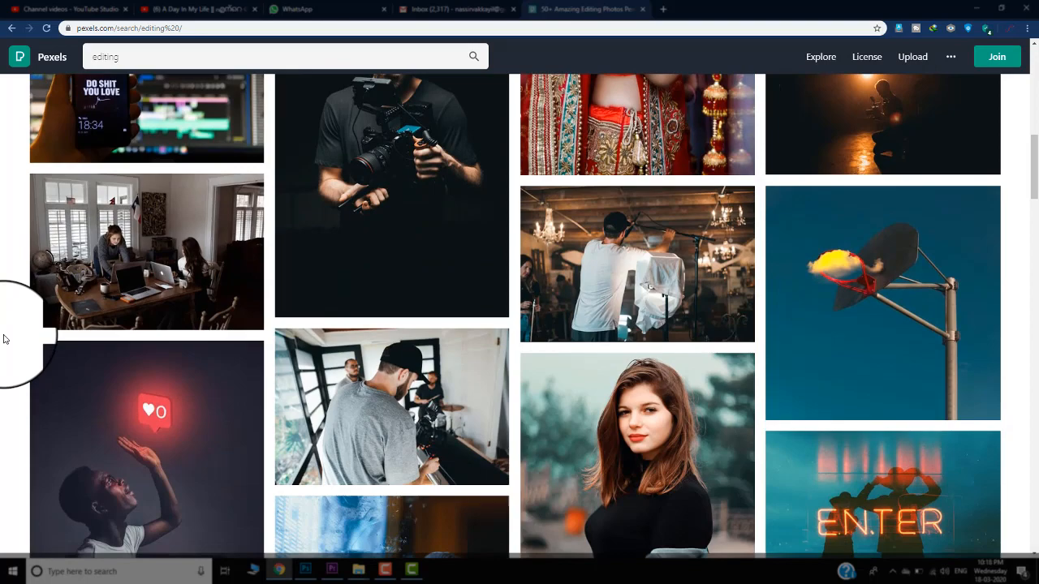
scroll(3, 339, down, 3)
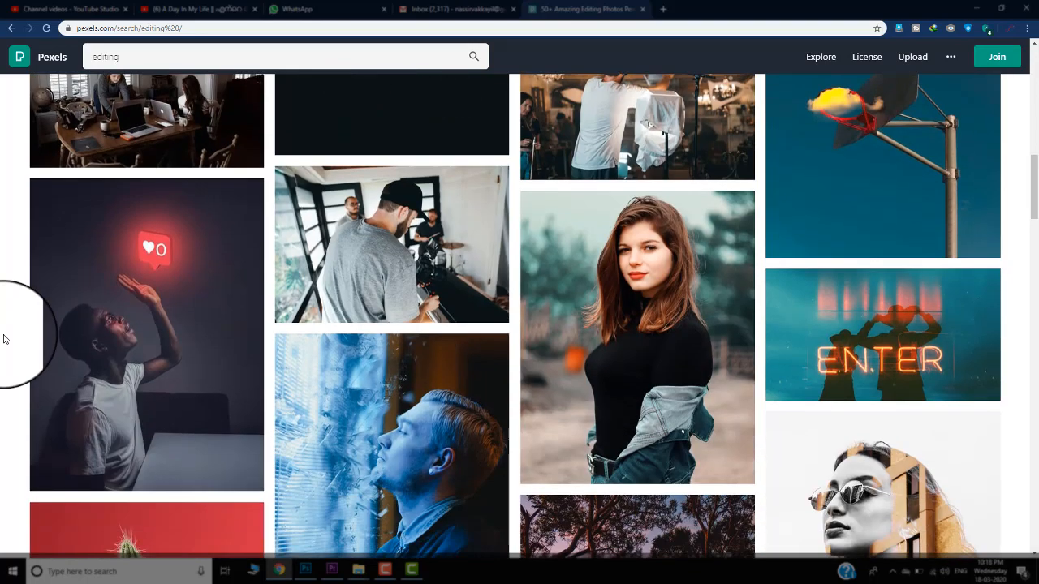
scroll(3, 339, down, 5)
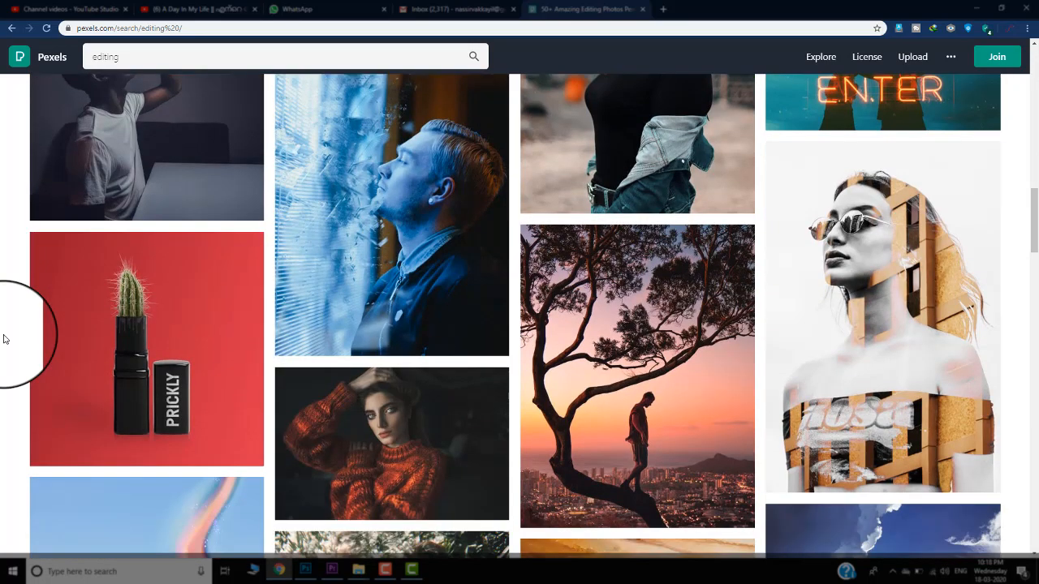
scroll(3, 340, down, 2)
scroll(3, 339, down, 2)
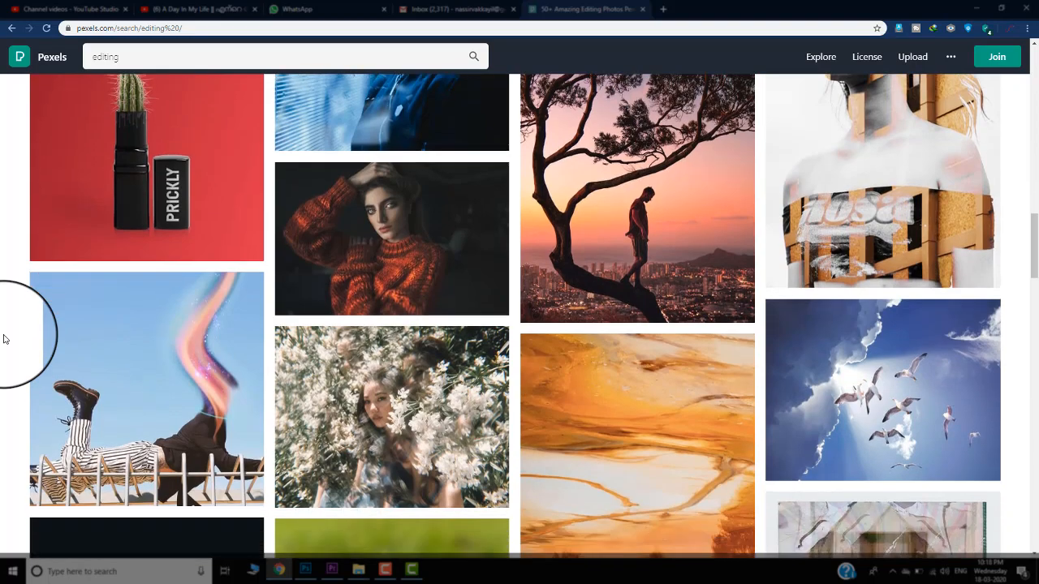
scroll(4, 339, down, 3)
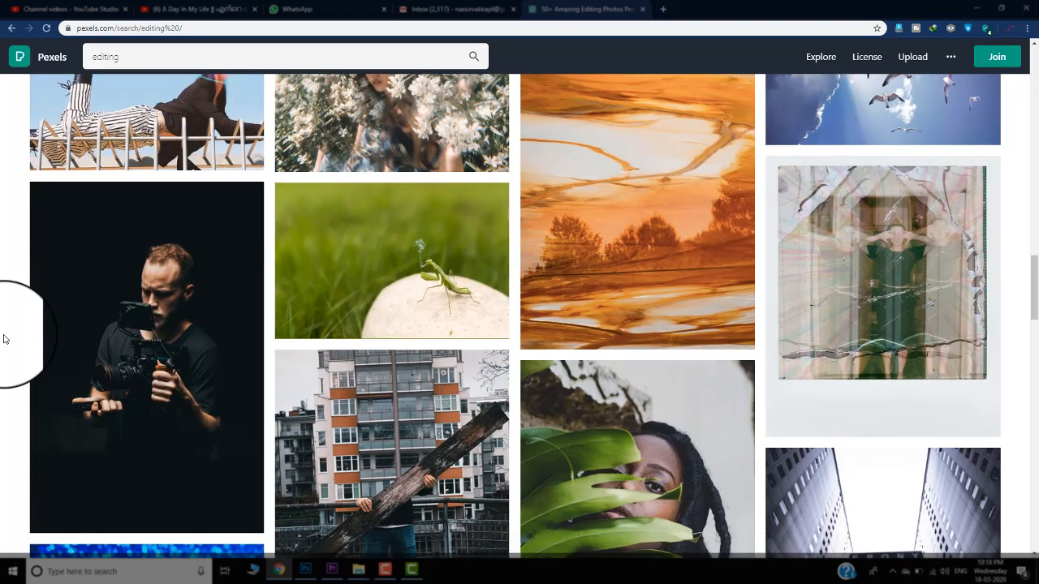
scroll(3, 339, down, 5)
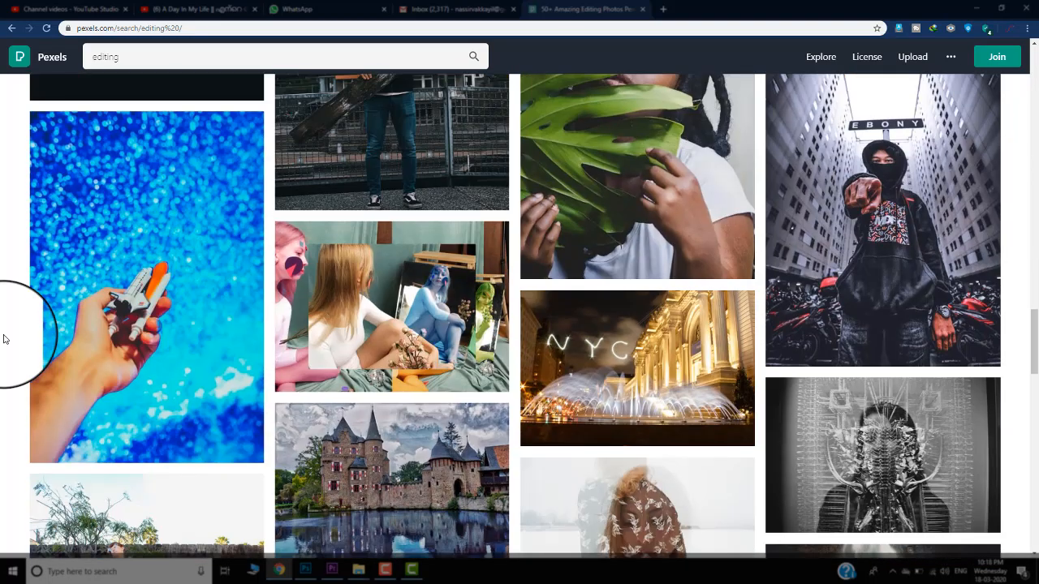
scroll(3, 339, up, 15)
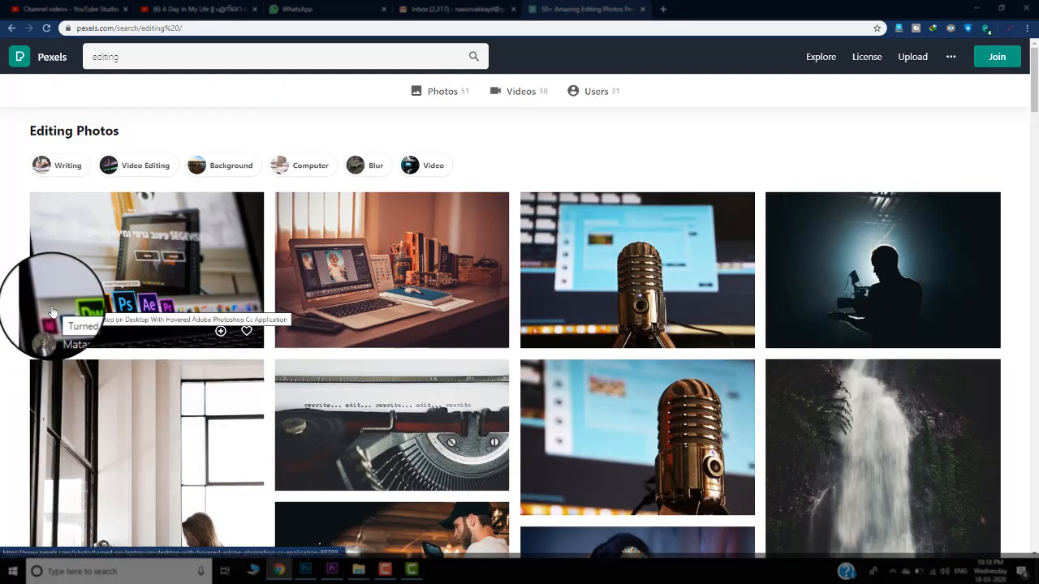
- Preview the laptop photo with the Adobe application icons, close it, and browse the remaining results down to the Adobe Stock images
click(72, 261)
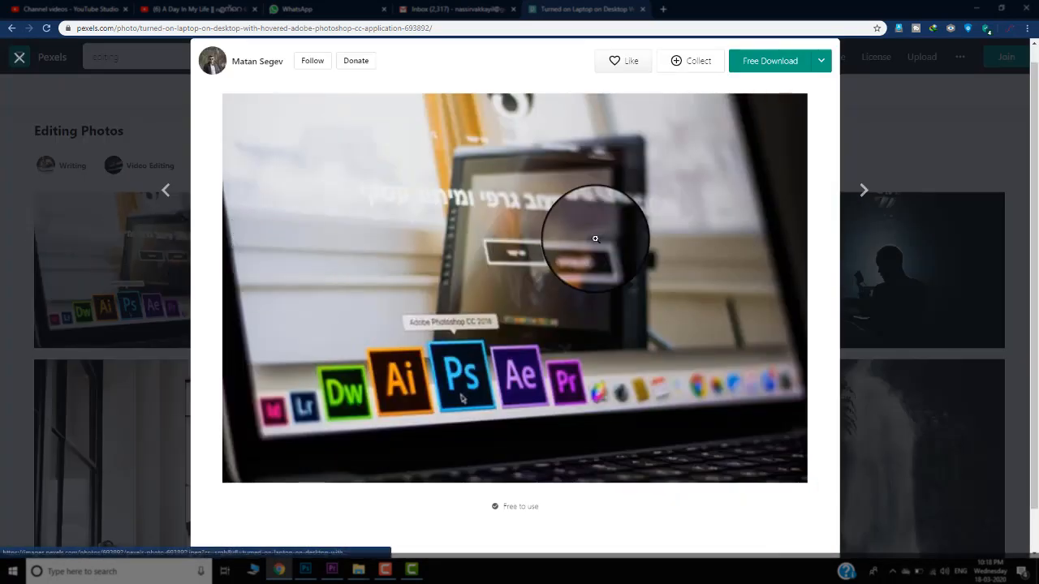
click(14, 61)
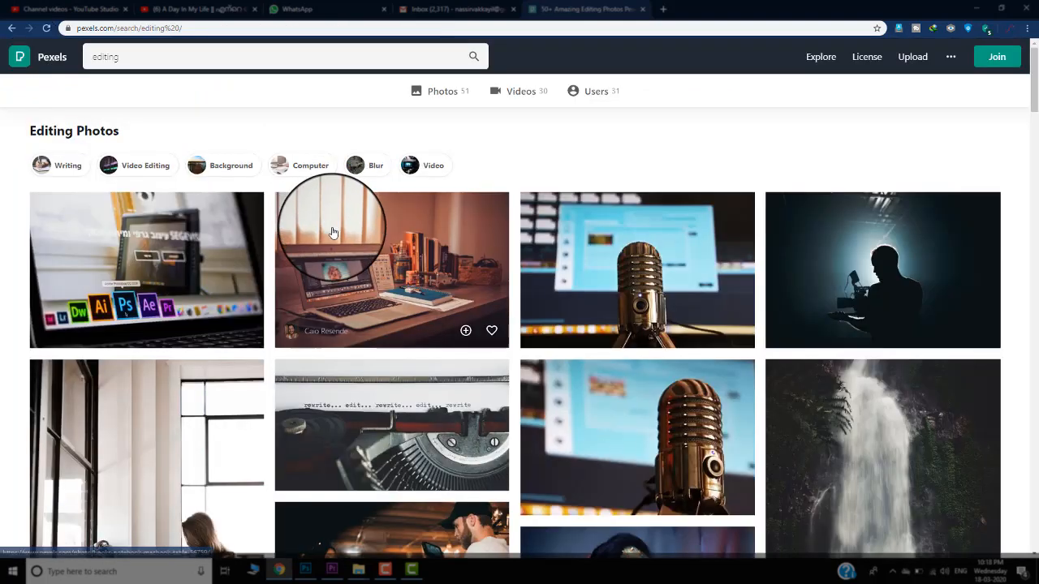
scroll(649, 340, down, 5)
scroll(727, 380, down, 5)
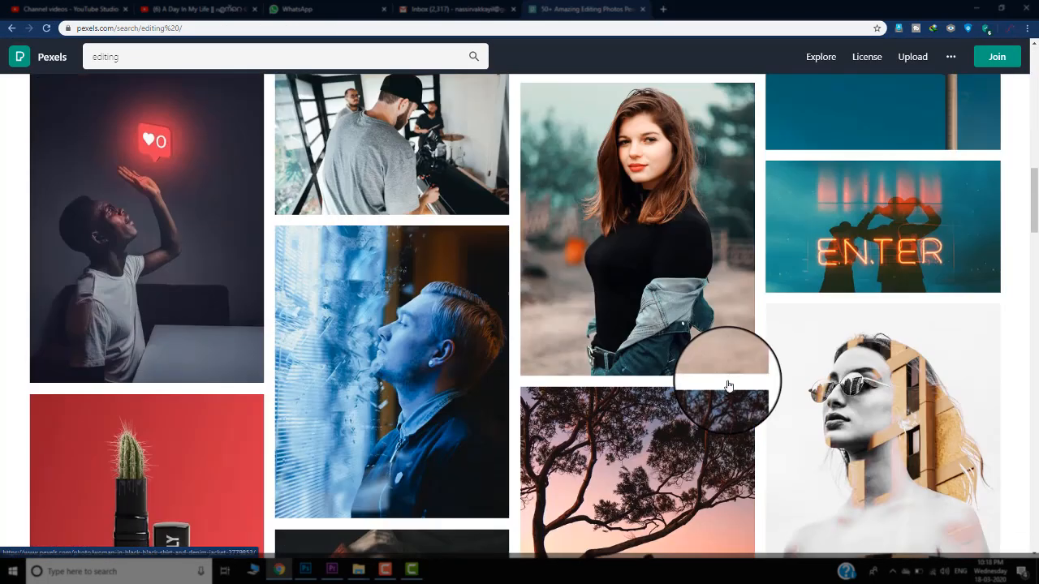
scroll(727, 383, down, 5)
scroll(728, 385, down, 20)
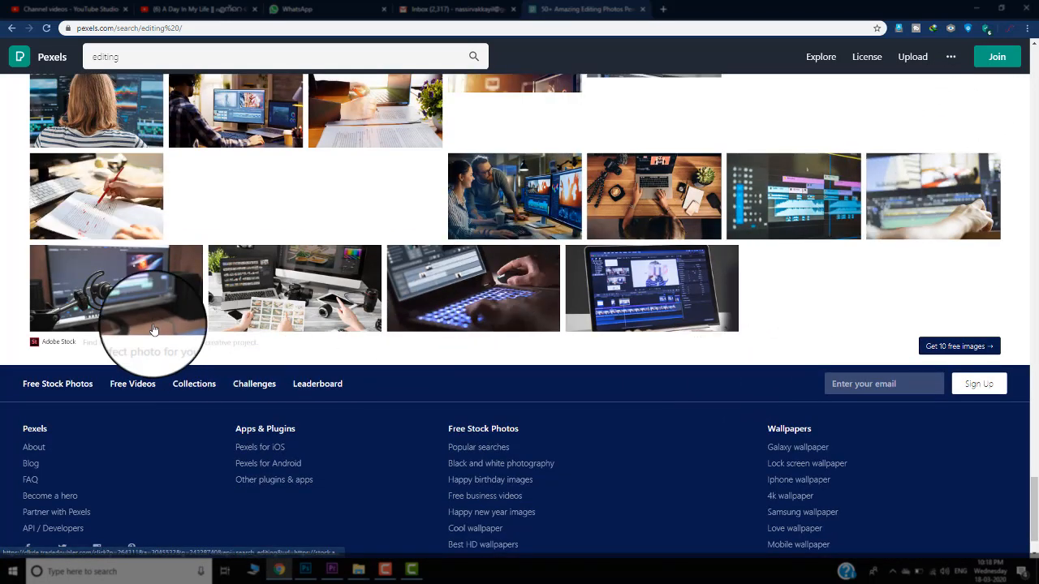
scroll(322, 252, up, 1)
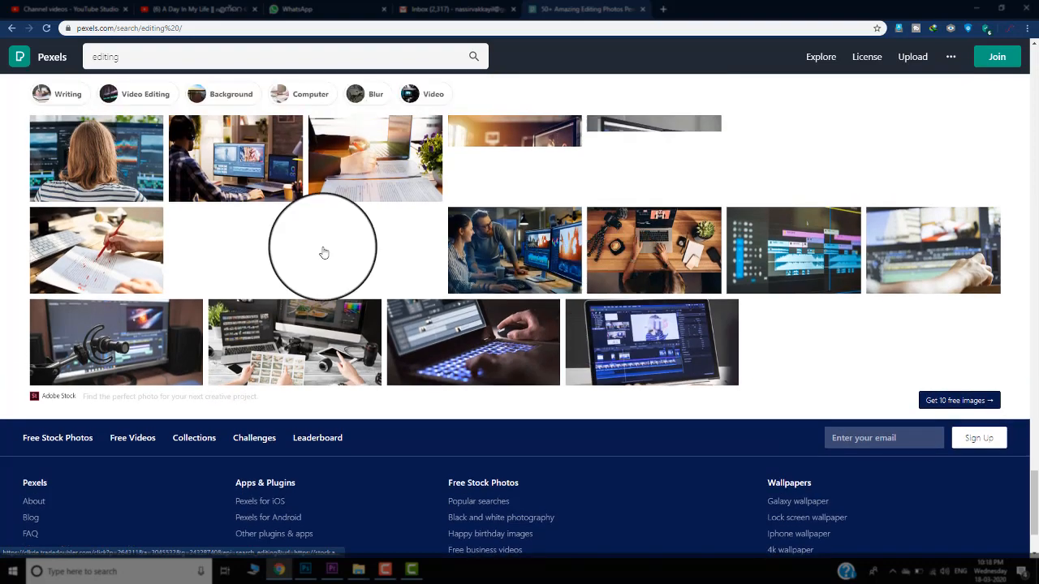
- Examine the sponsored Adobe Stock photos below the Pexels results, open one in a new tab, and close that tab
scroll(235, 231, up, 2)
scroll(799, 249, up, 1)
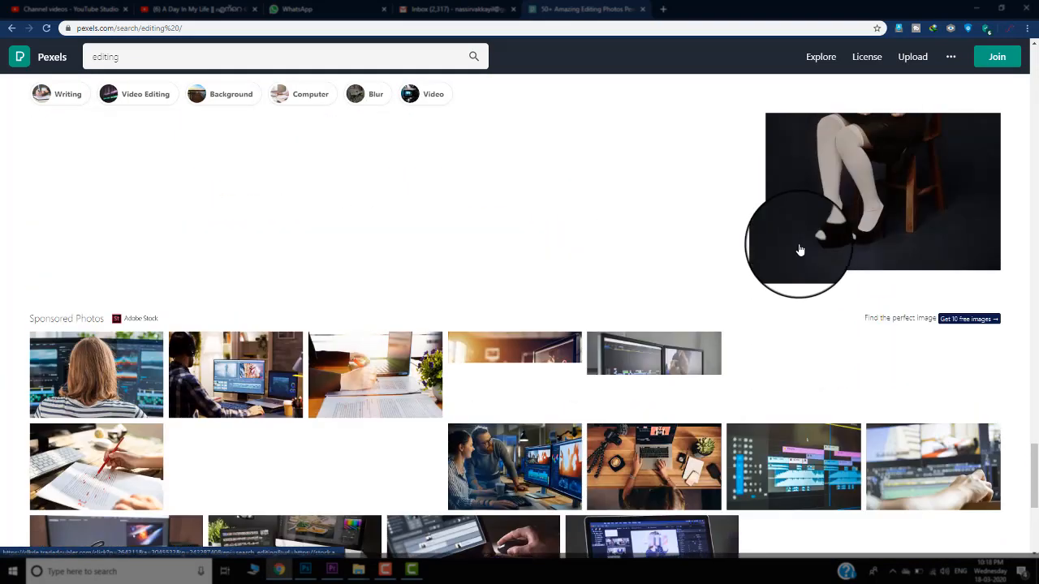
scroll(801, 249, down, 2)
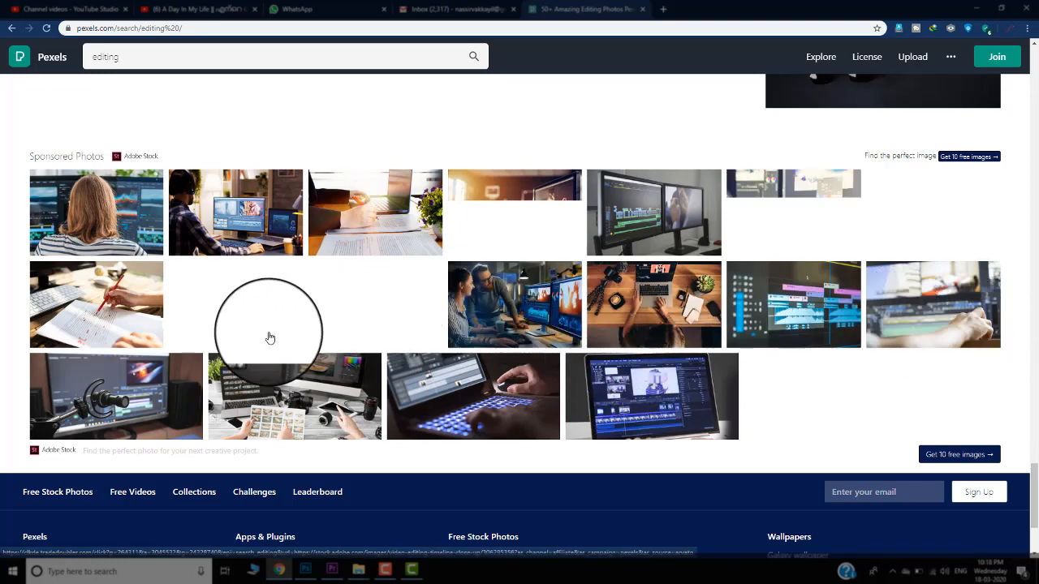
click(737, 317)
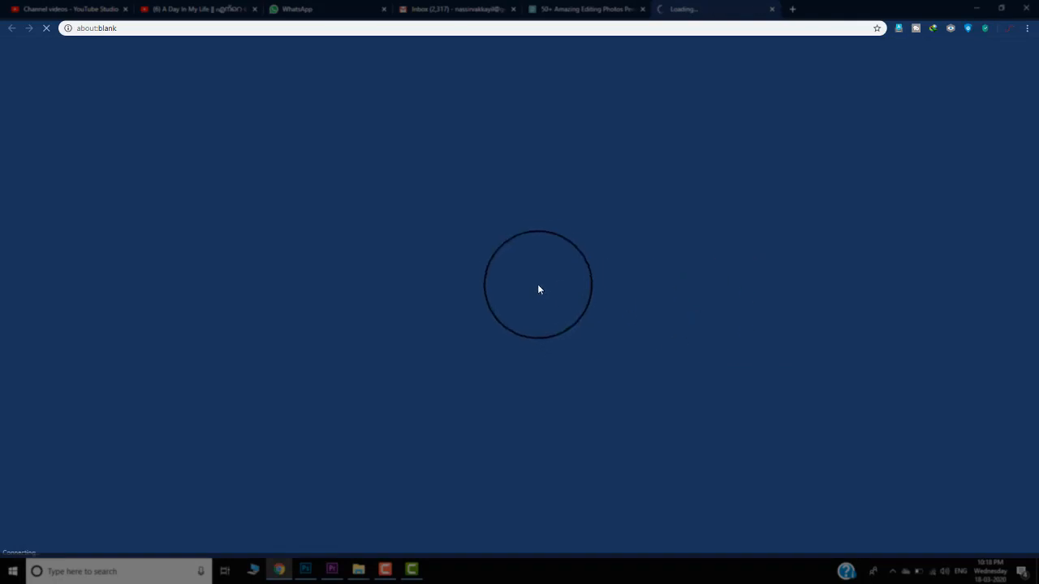
click(772, 10)
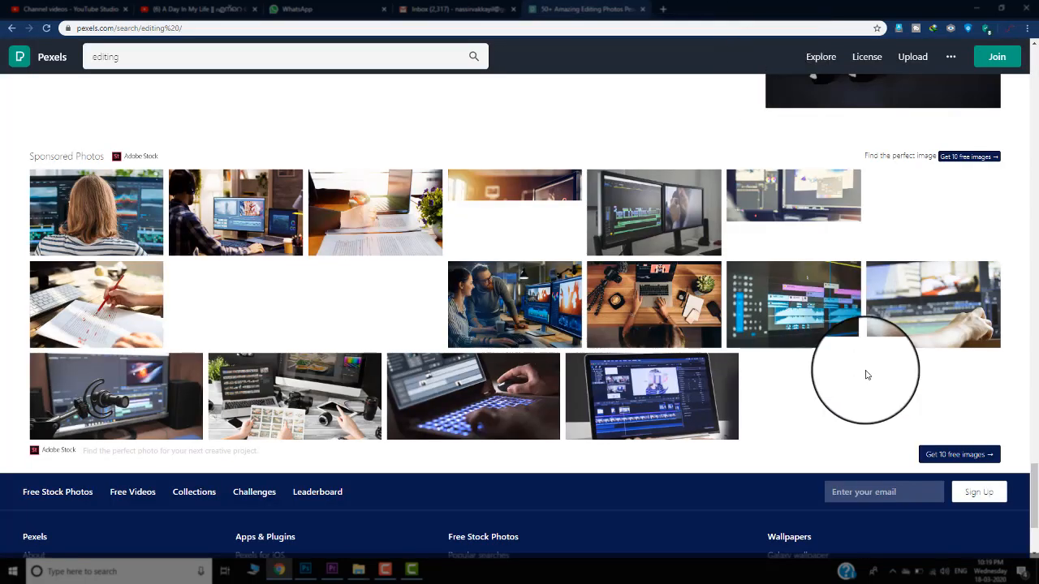
- Search Pexels for "editing premiere" and look through the photo results for a suitable image
scroll(882, 399, up, 10)
scroll(330, 249, up, 10)
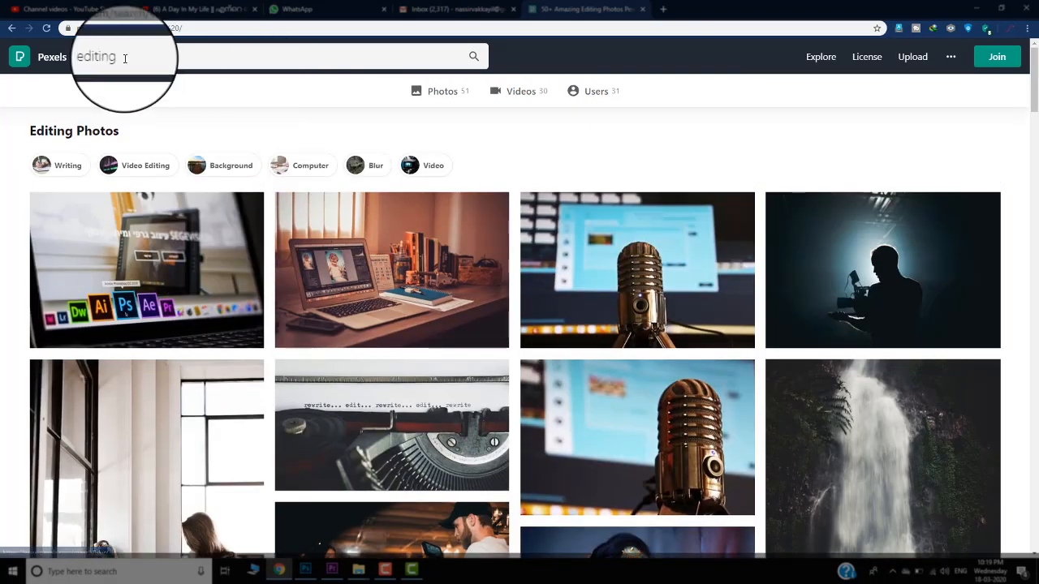
click(124, 58)
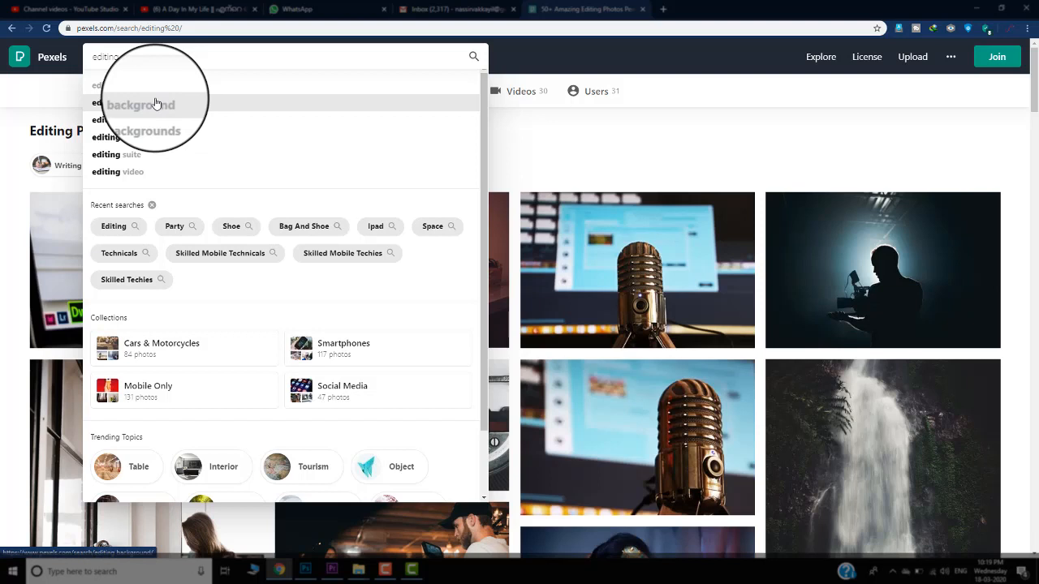
click(157, 103)
text(premere)
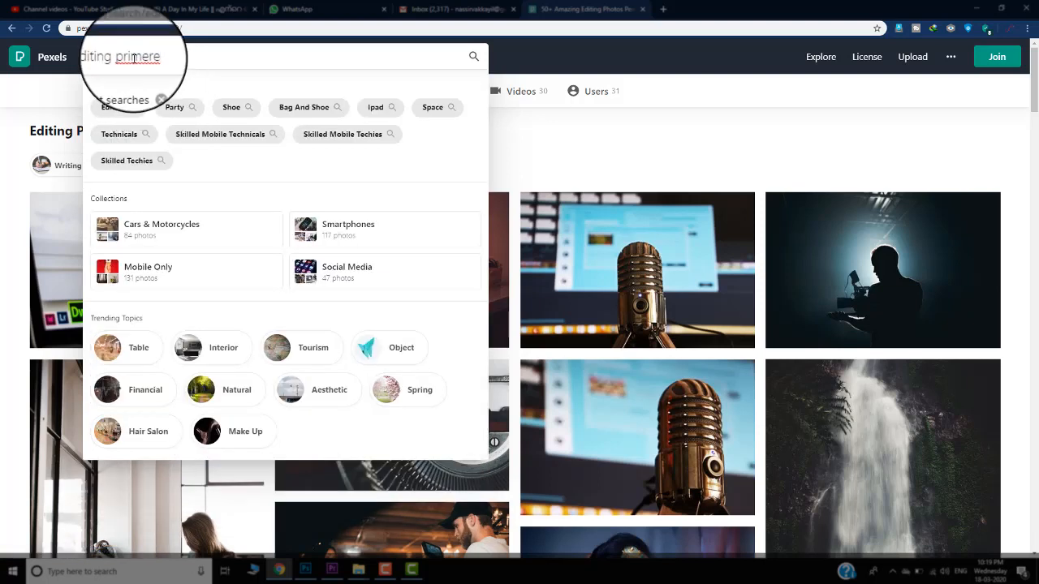
drag(151, 58, 129, 61)
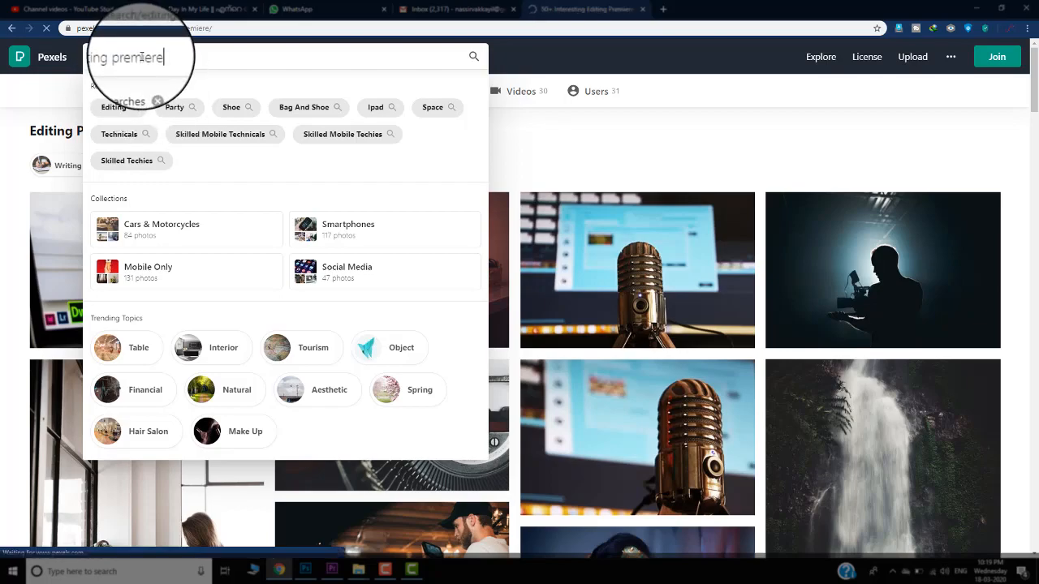
scroll(274, 318, down, 3)
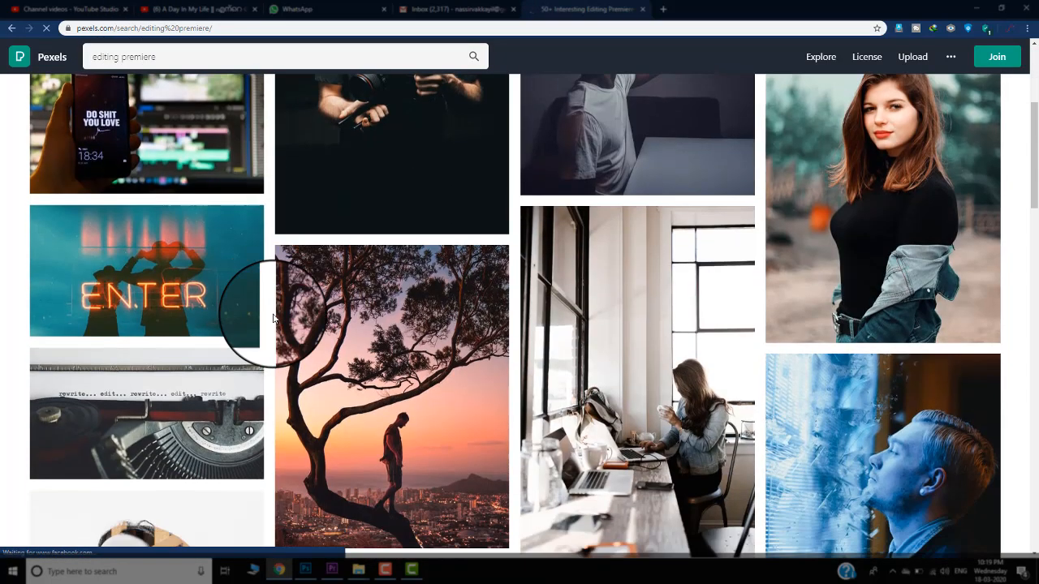
scroll(273, 318, down, 7)
scroll(248, 144, up, 10)
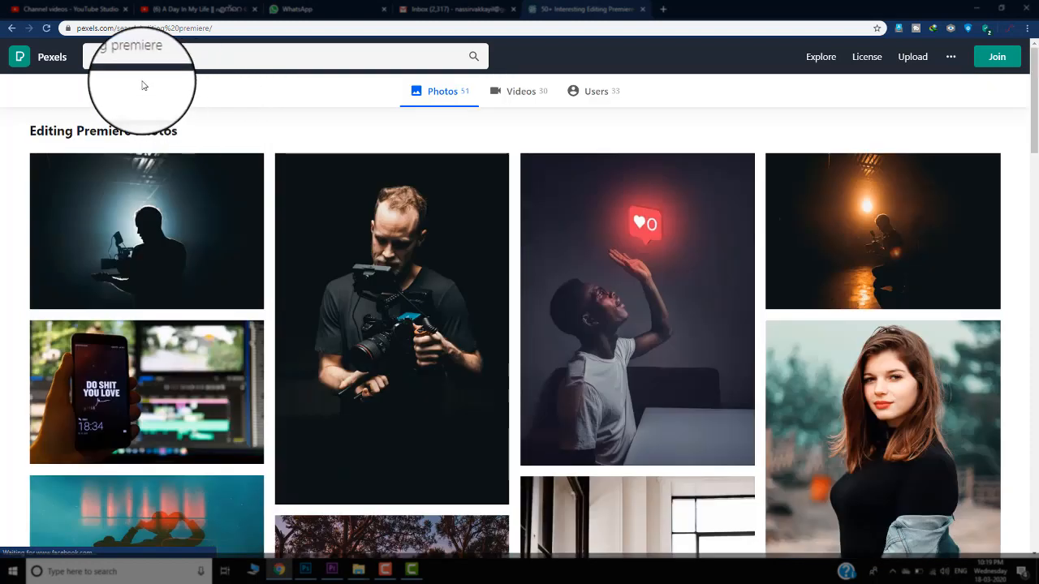
- Reuse the phrase "editing premiere" for a Google Images search and preview the "Best Practices: Editing efficiently" image
triple_click(151, 57)
key(ctrl+c)
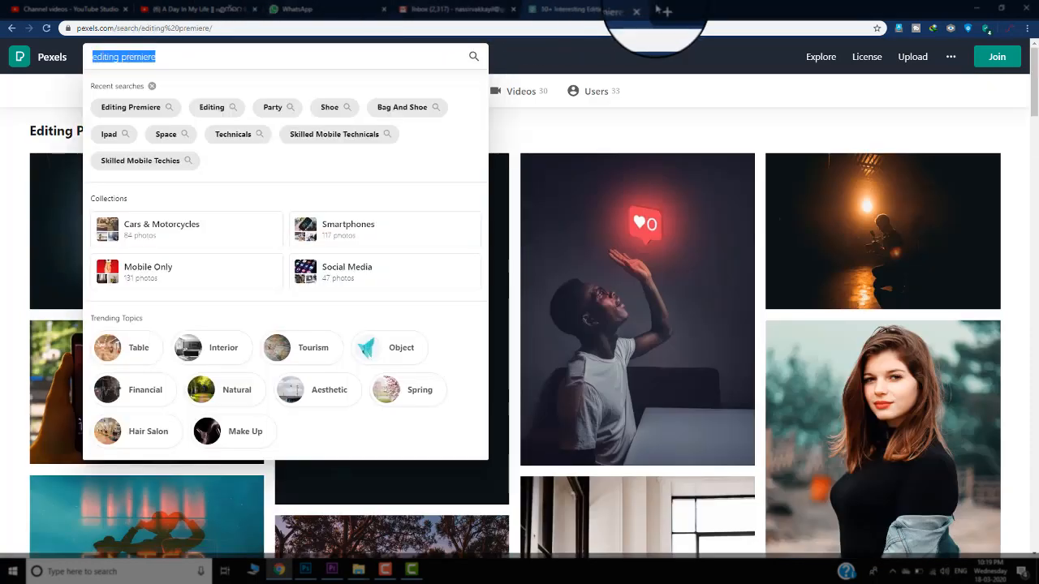
click(646, 30)
key(ctrl+v)
key(Return)
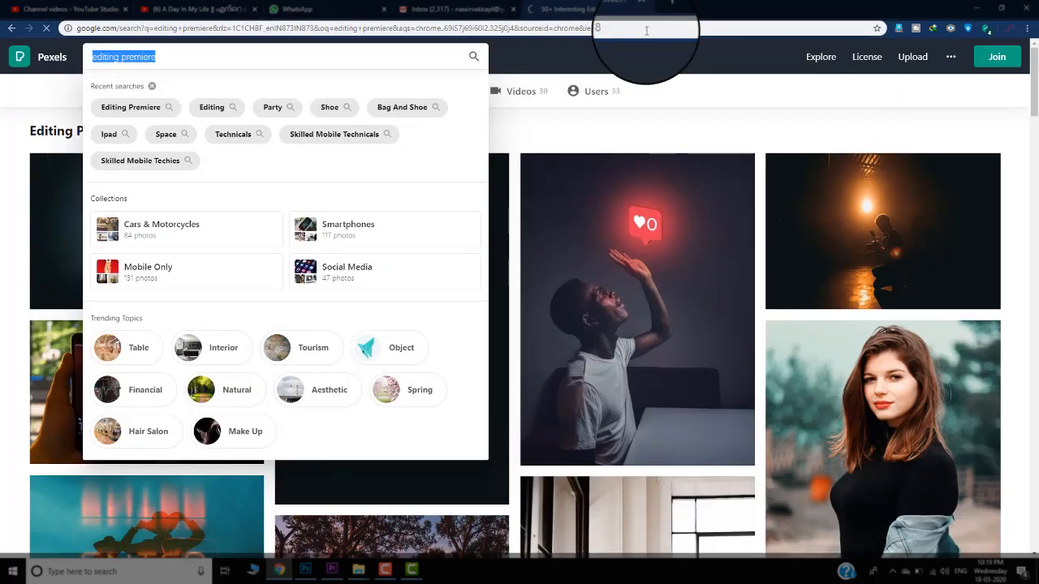
click(646, 30)
click(669, 47)
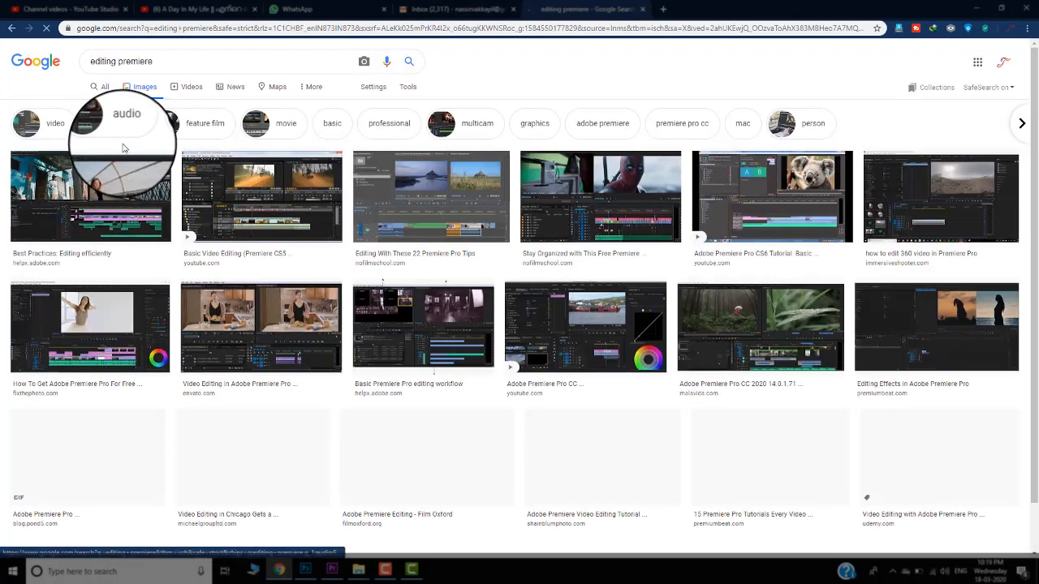
click(124, 193)
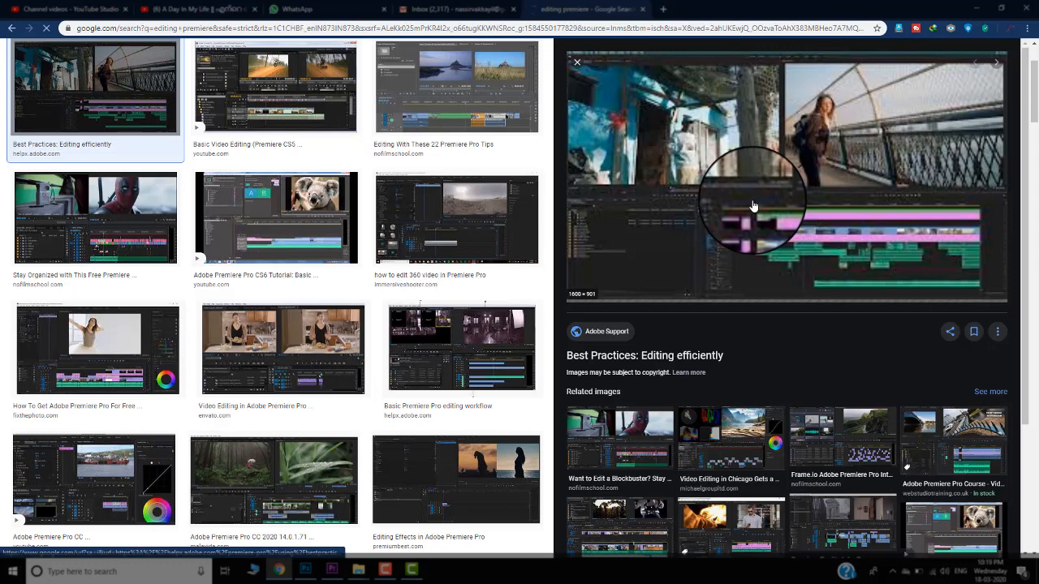
- Bring up the Premiere Pro editing workspace, then switch to Photoshop and open Screenshot (29) from the Pictures > Screenshots folder
click(332, 571)
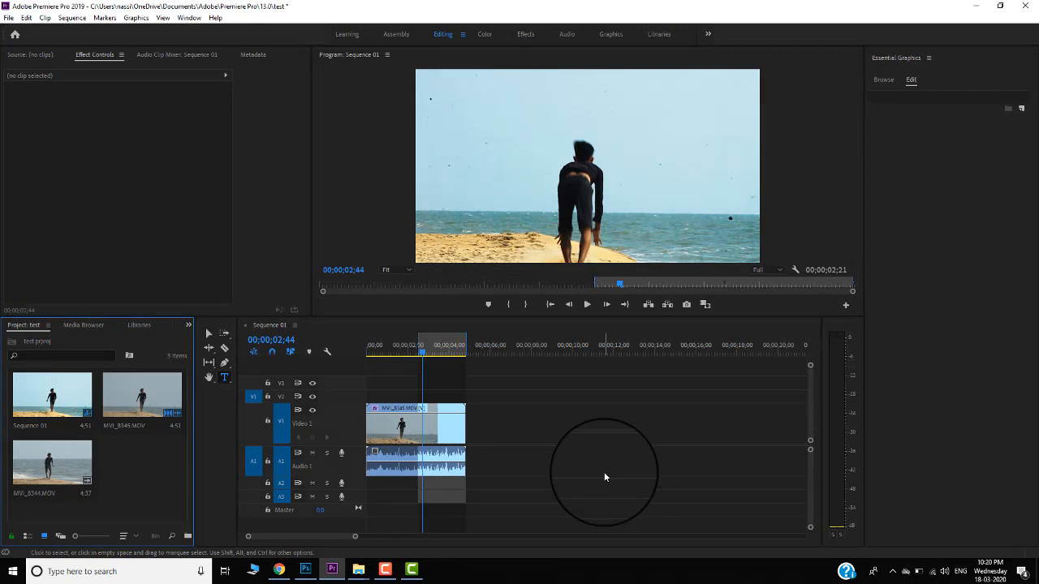
click(313, 568)
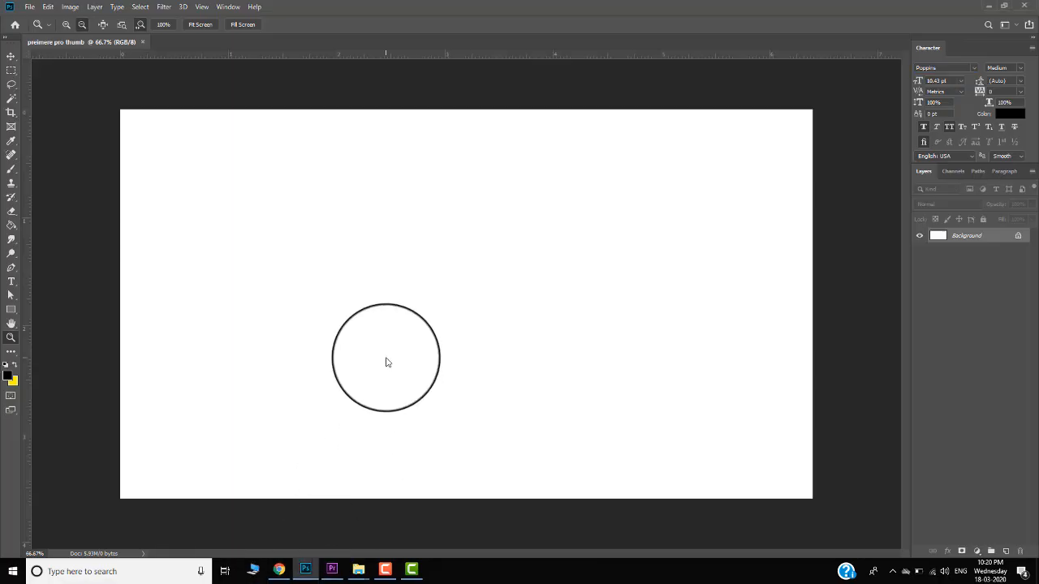
key(ctrl+o)
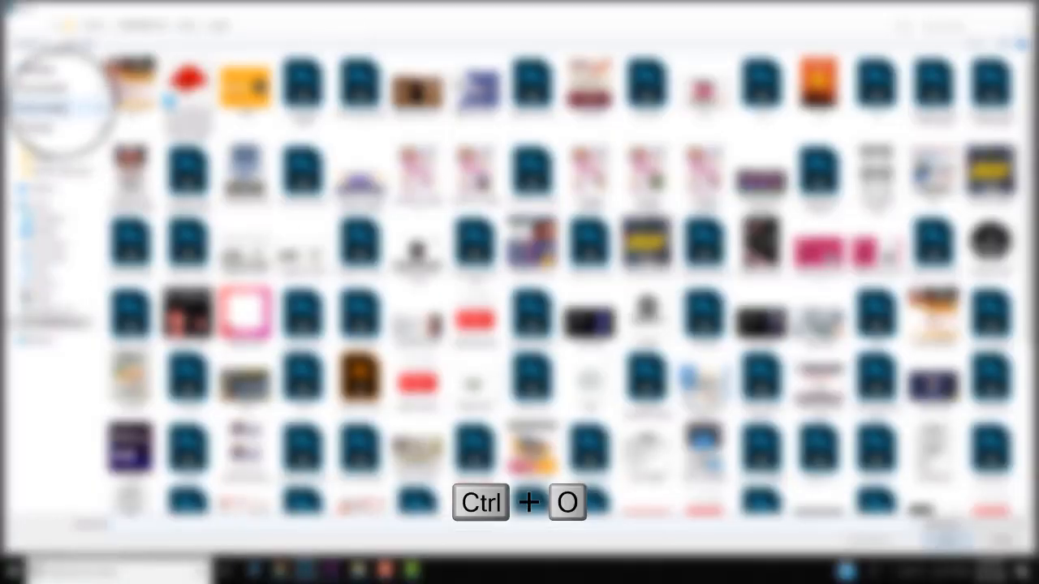
click(53, 109)
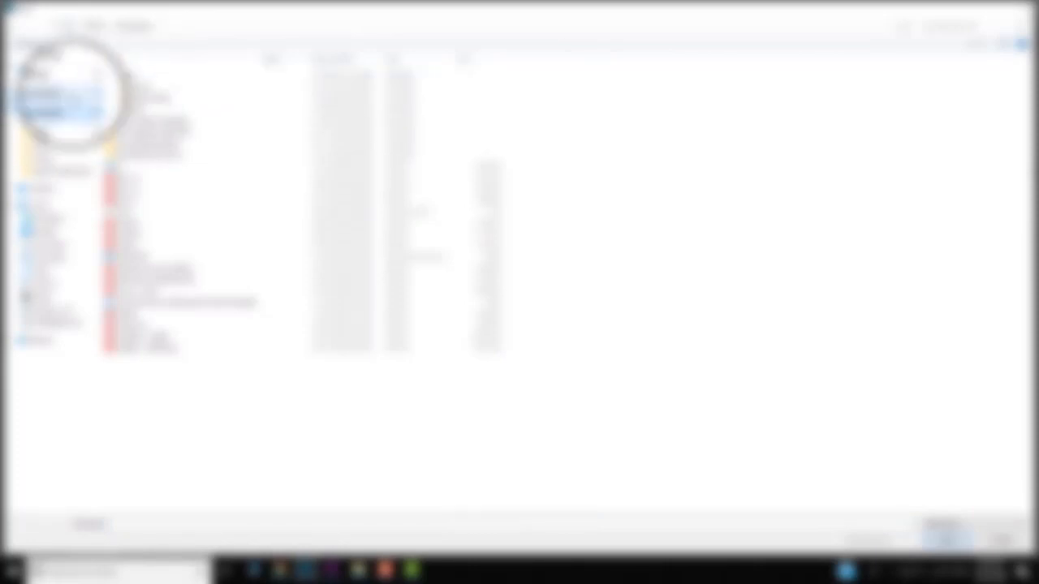
double_click(112, 105)
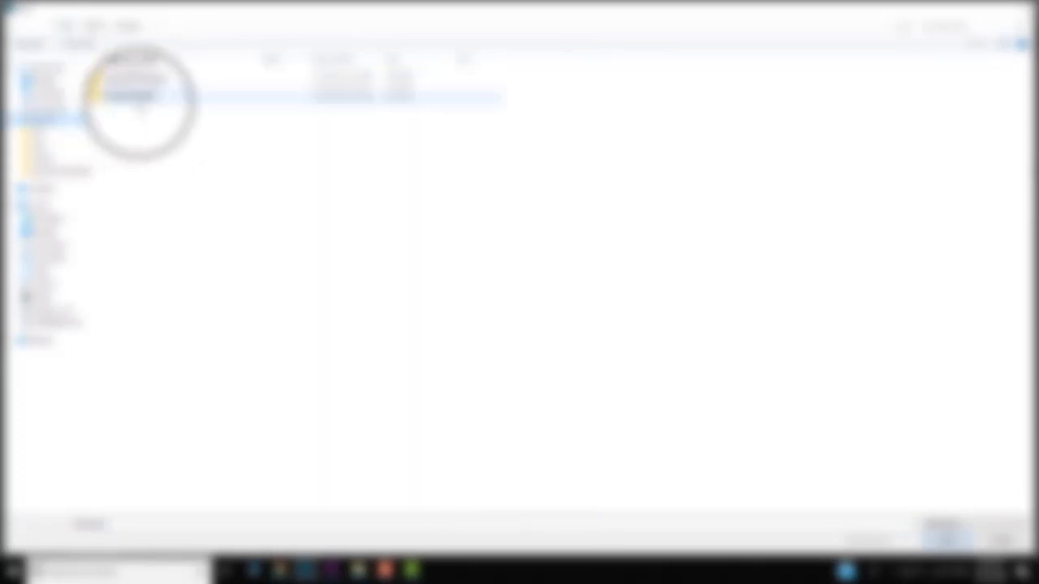
double_click(146, 98)
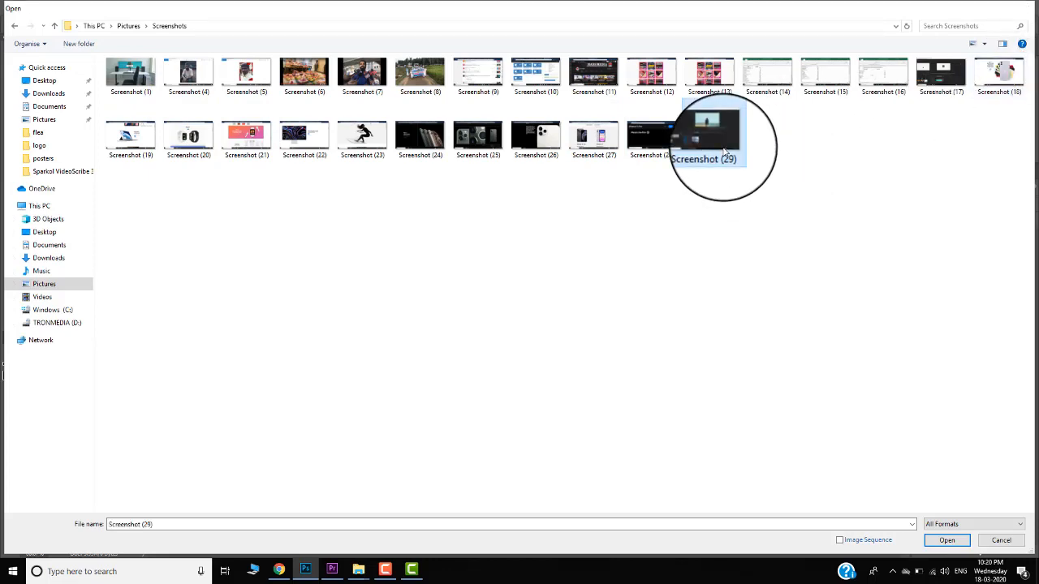
double_click(726, 151)
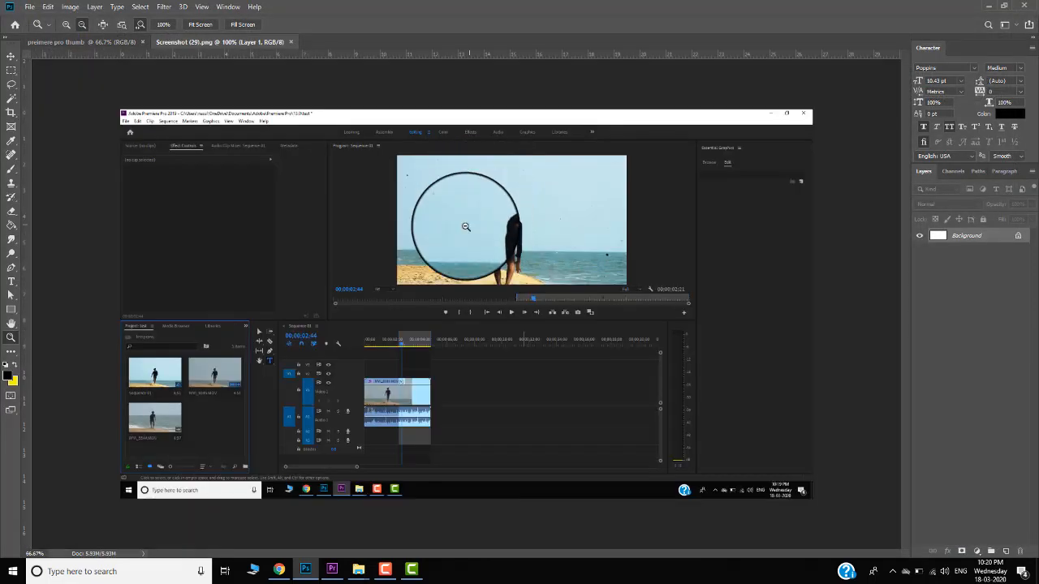
- Move the screenshot into the preimere pro thumb document and scale it to about 106% so that it covers the canvas
key(v)
drag(368, 212, 476, 304)
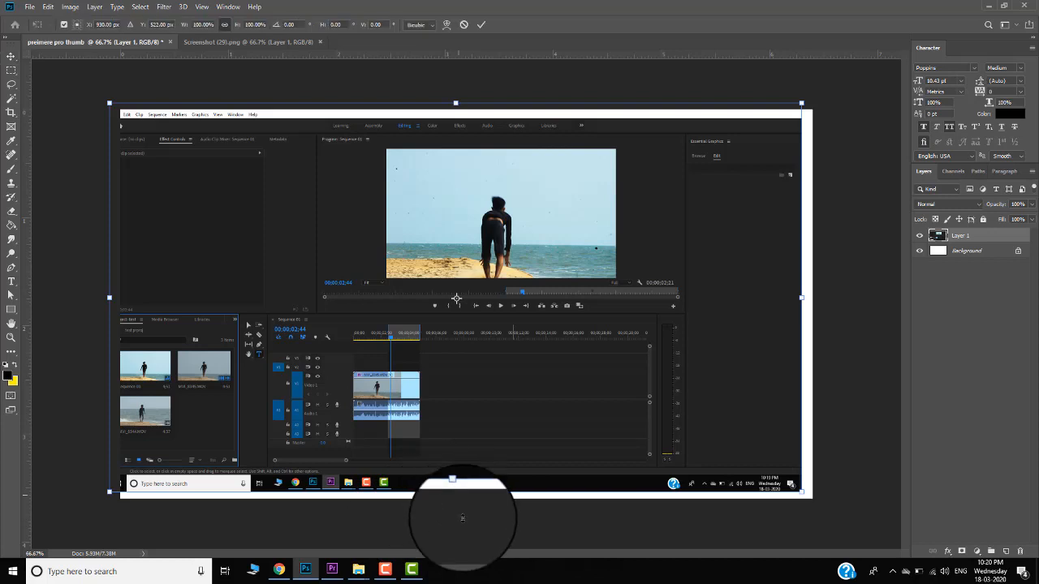
drag(457, 515, 457, 520)
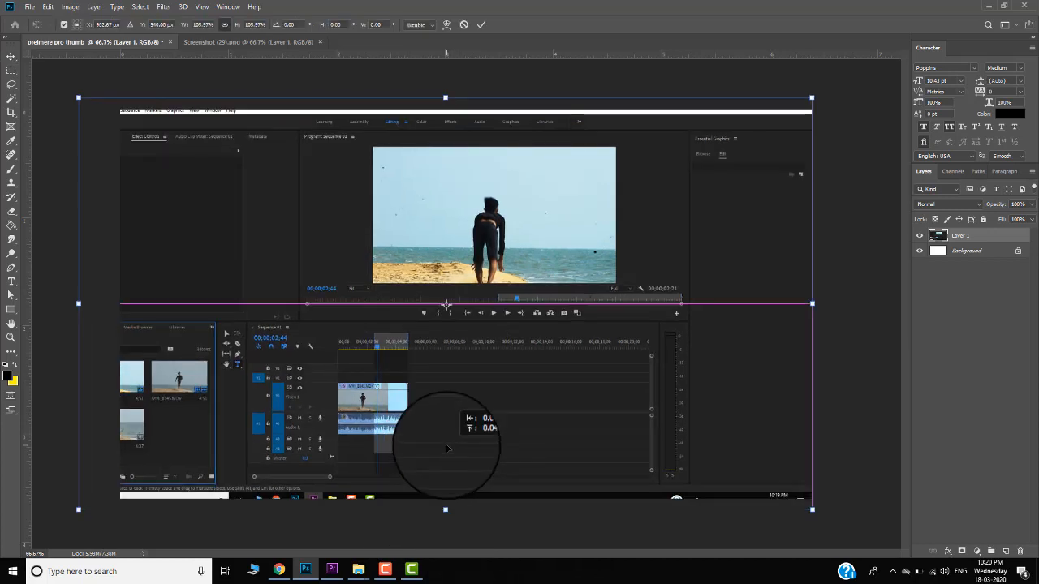
key(Return)
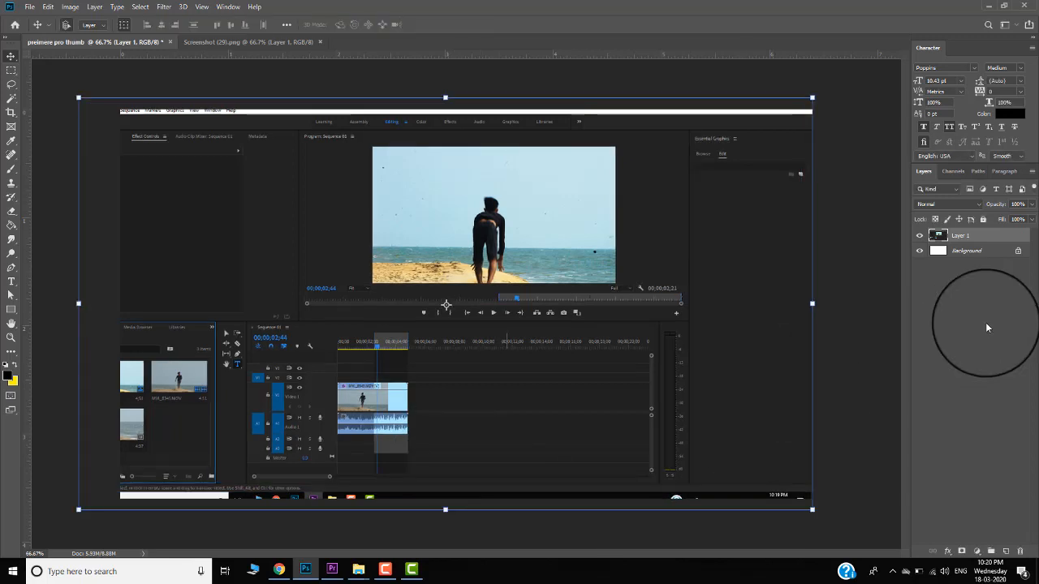
- Create a new layer above the screenshot and fill the whole canvas area with the black foreground colour
key(ctrl+shift+n)
key(Return)
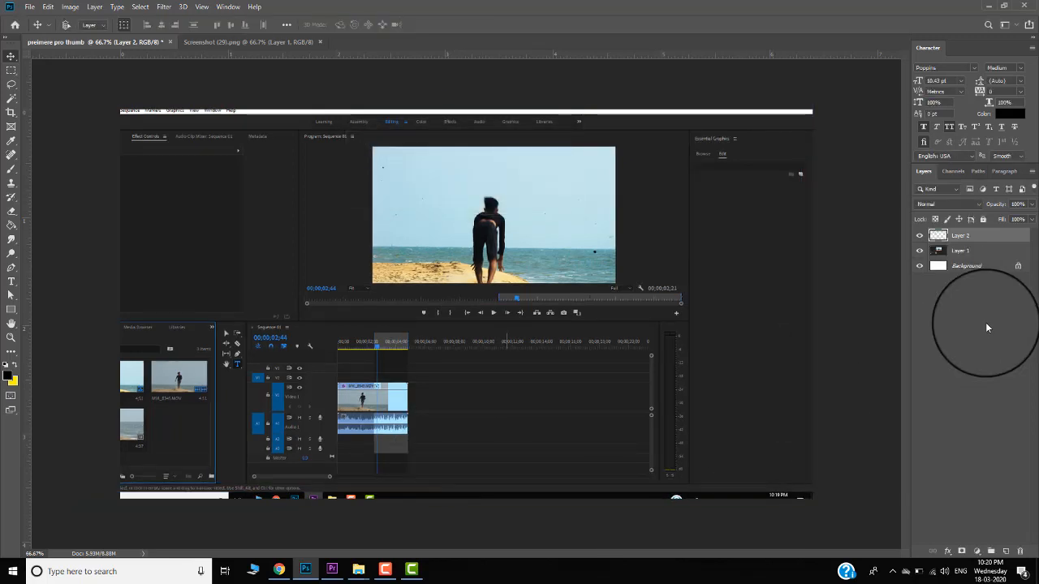
key(ctrl+a)
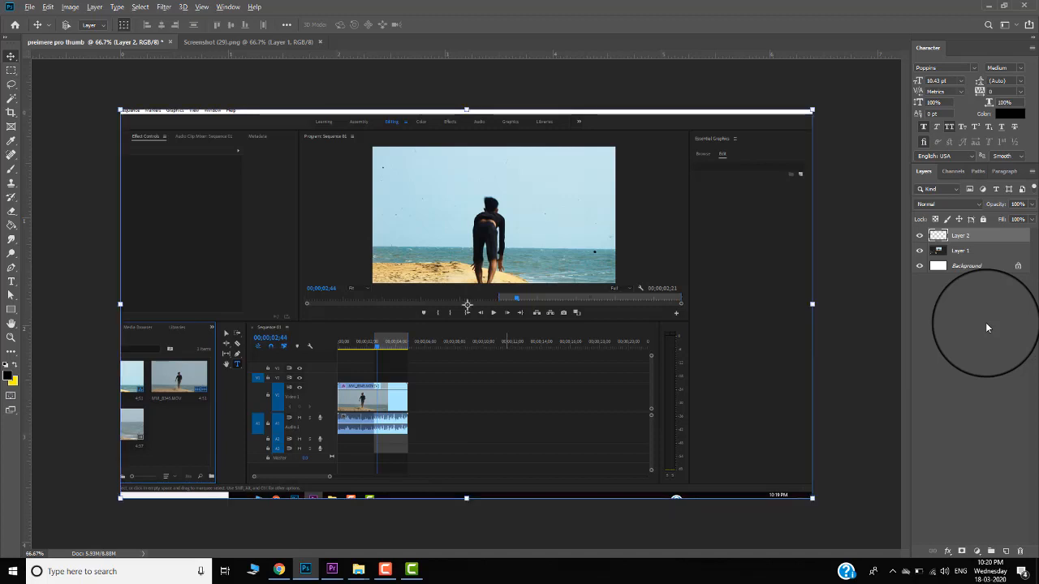
key(alt+BackSpace)
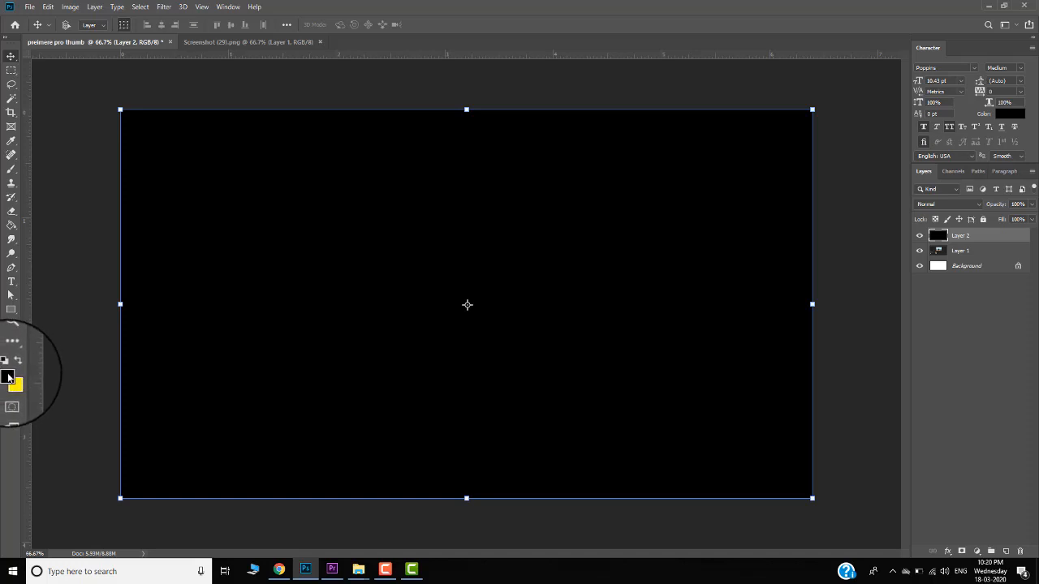
- Try filling the new layer with the yellow background colour, then refill it with the black foreground colour
key(alt+BackSpace)
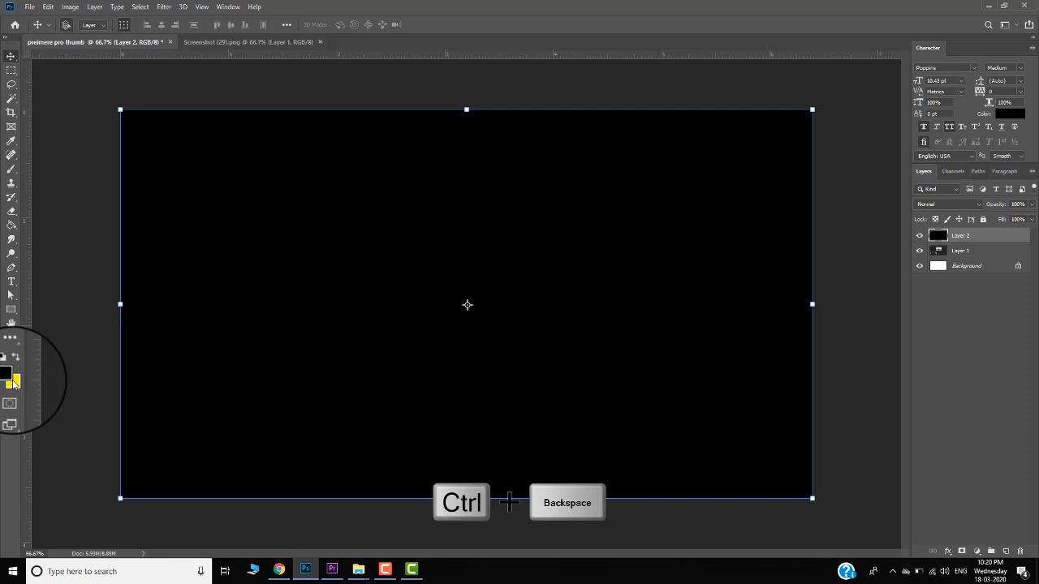
key(ctrl+BackSpace)
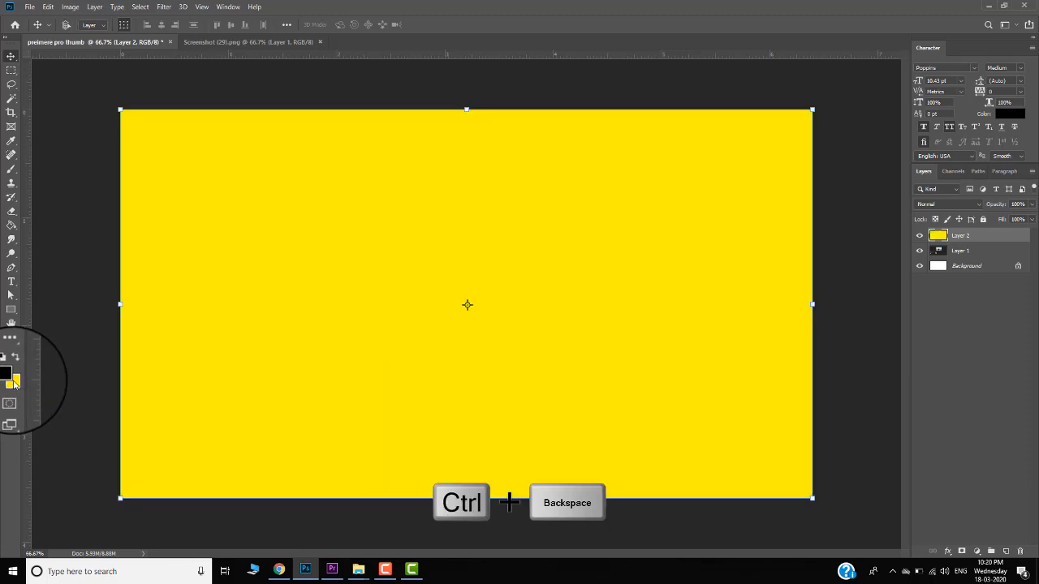
key(alt+BackSpace)
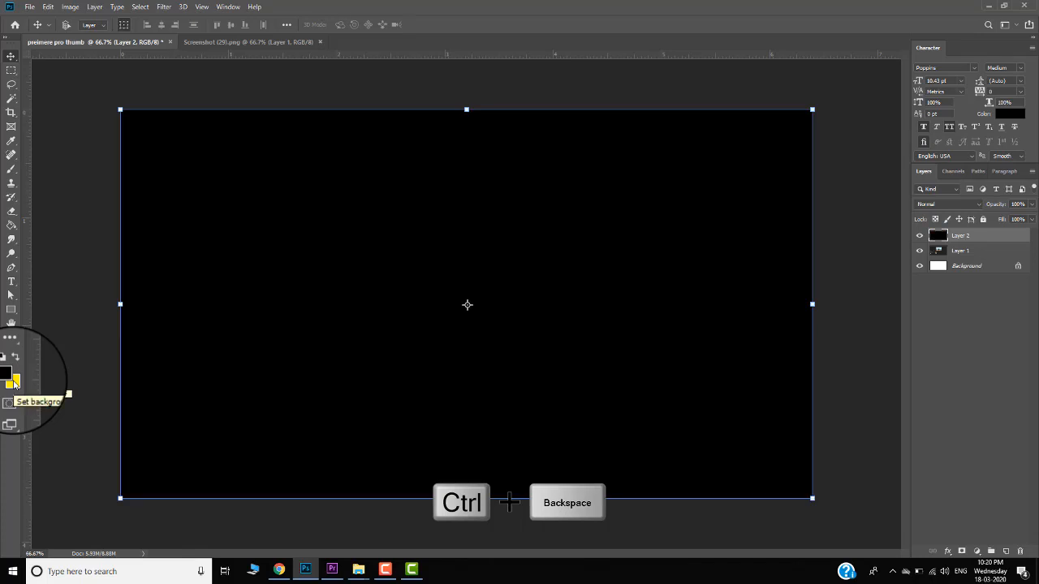
- Set the black layer's opacity to 50% to darken the screenshot beneath it
key(alt+BackSpace)
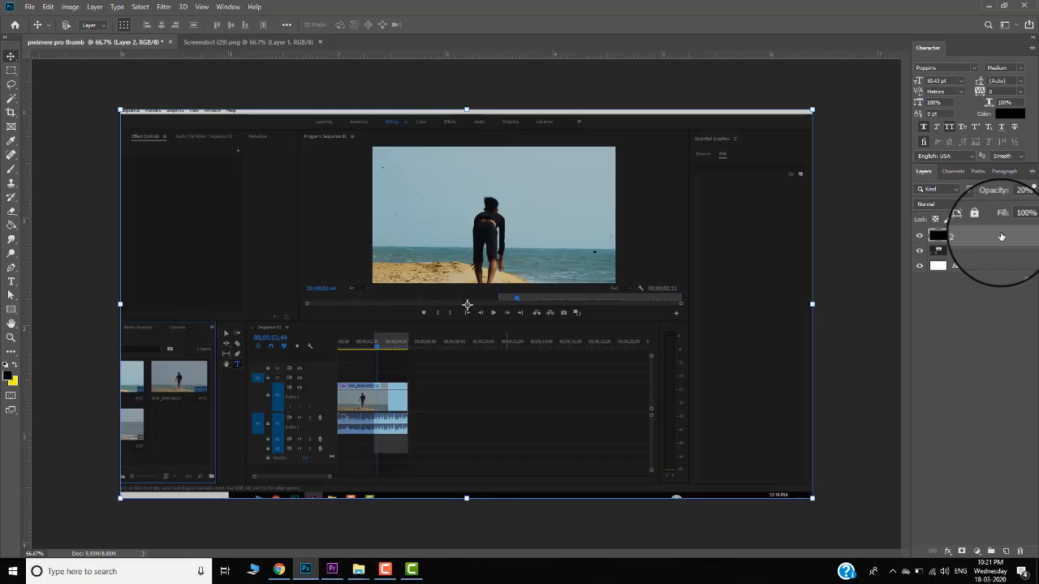
key(5)
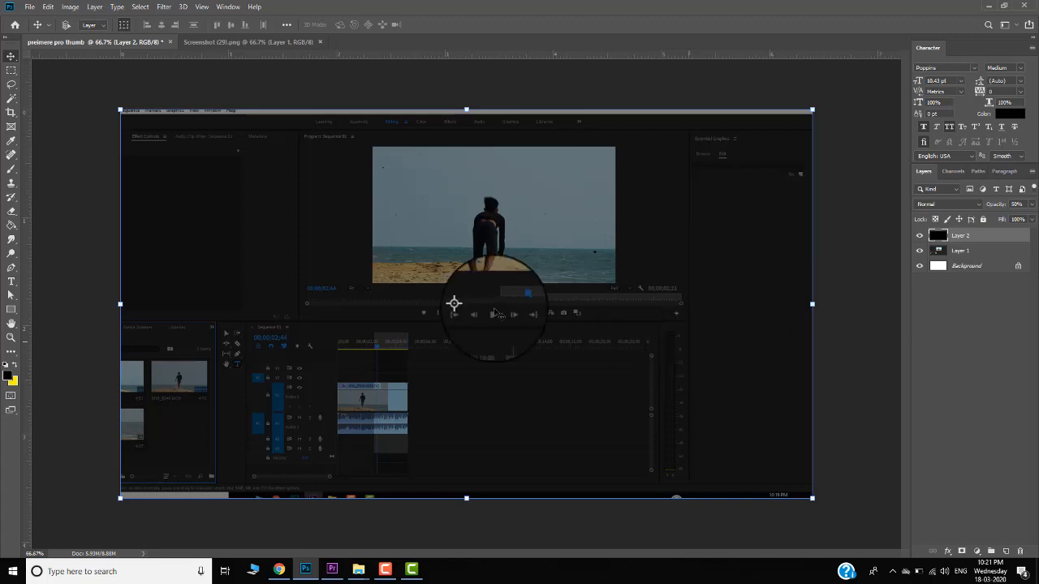
- Switch to the Chrome image search and search for "premiere logo"
click(278, 571)
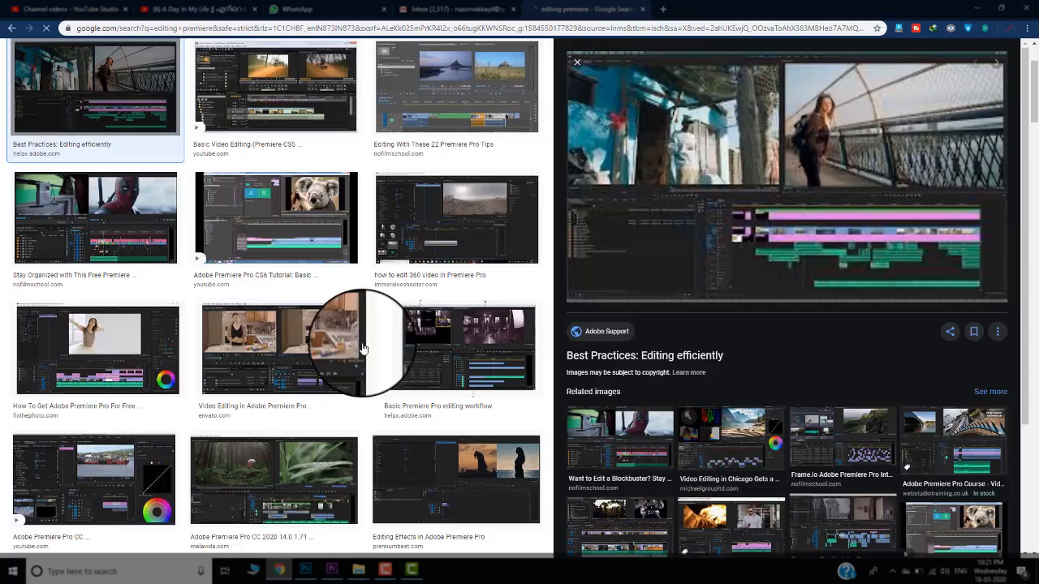
scroll(290, 127, up, 5)
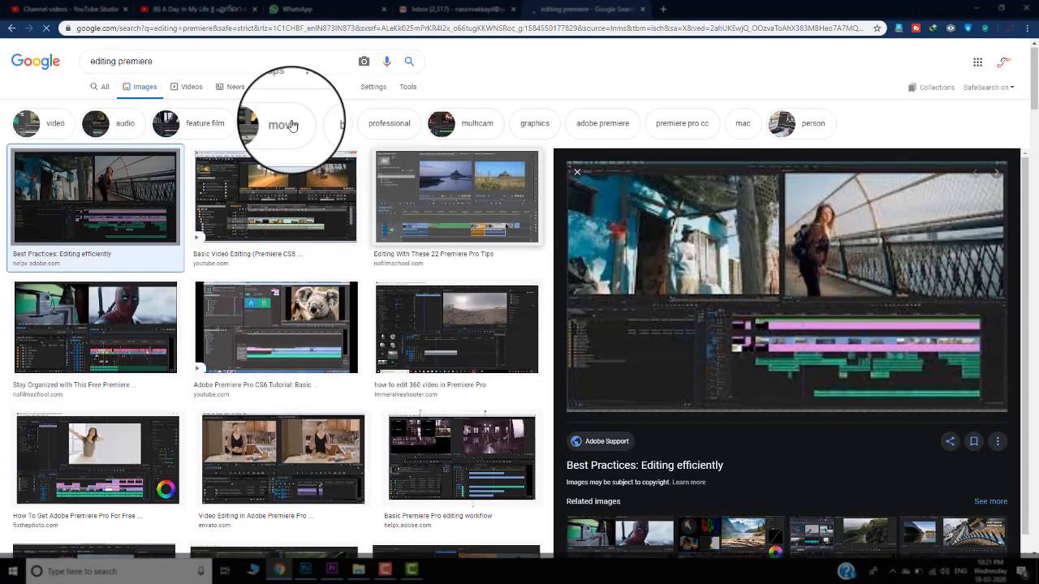
double_click(99, 61)
key(BackSpace)
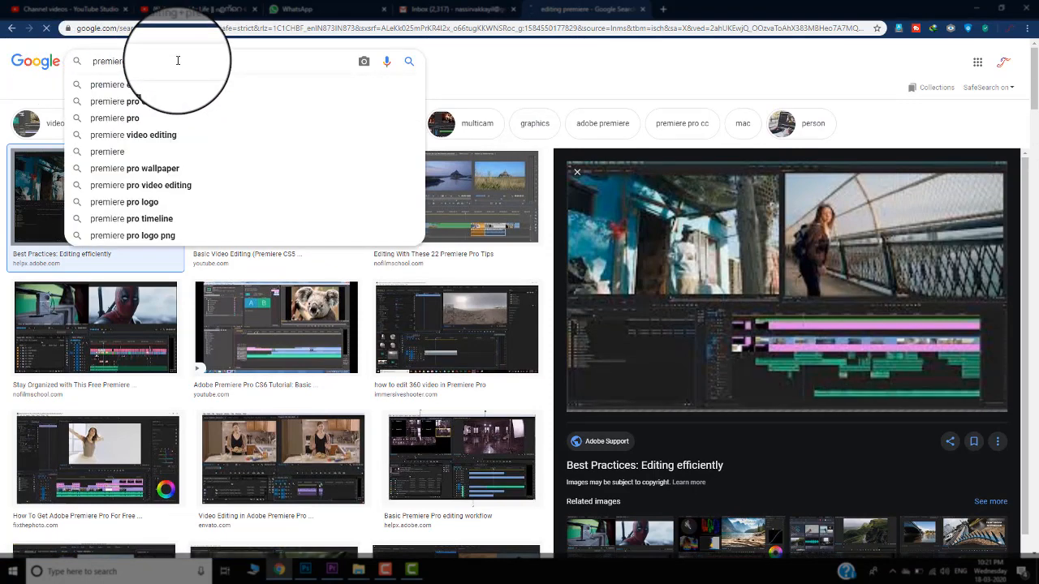
key(Return)
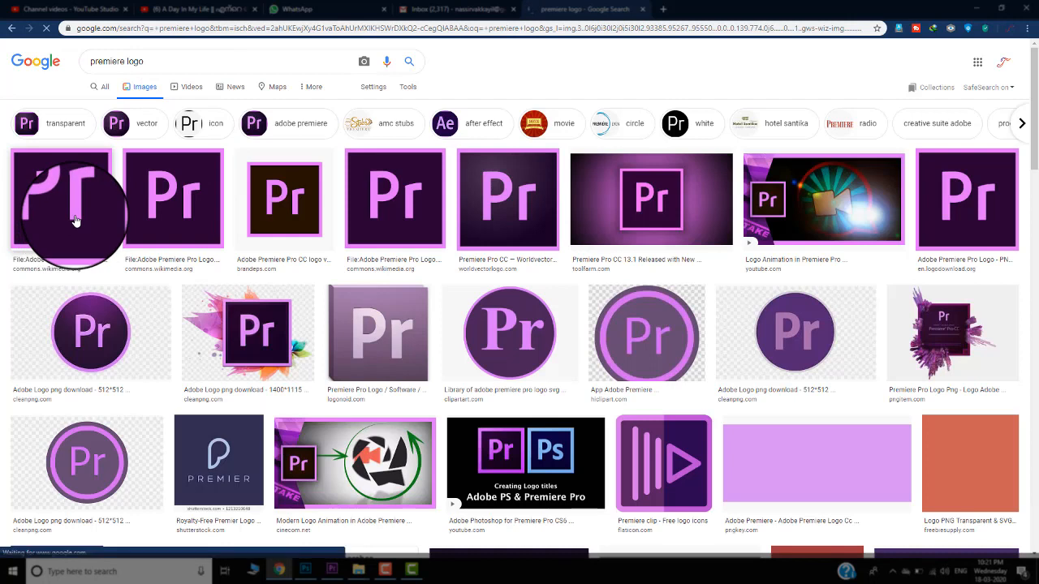
- Open the first square Premiere Pro logo from Wikimedia Commons and copy the image
click(73, 220)
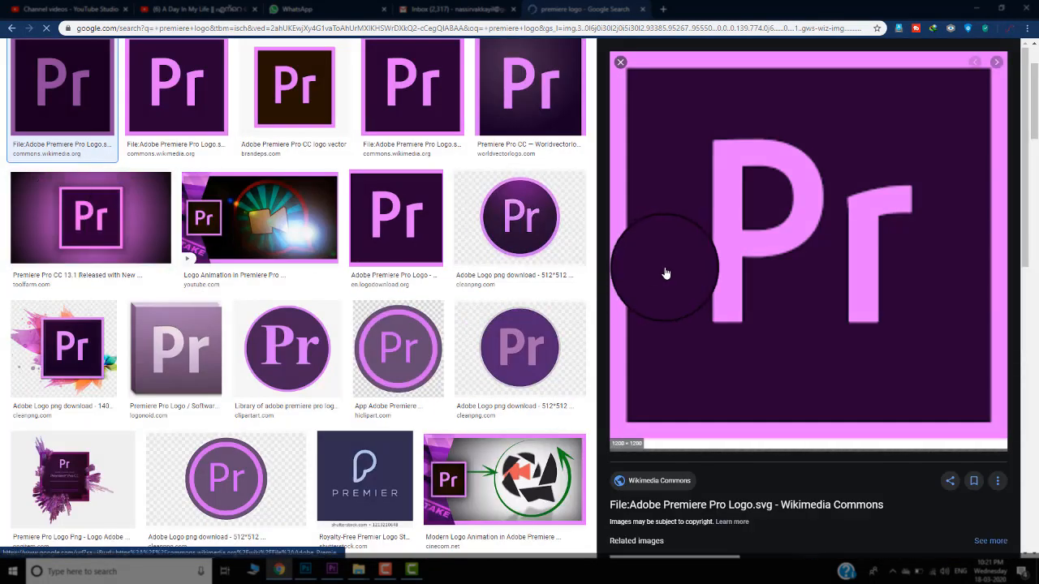
right_click(717, 229)
click(754, 349)
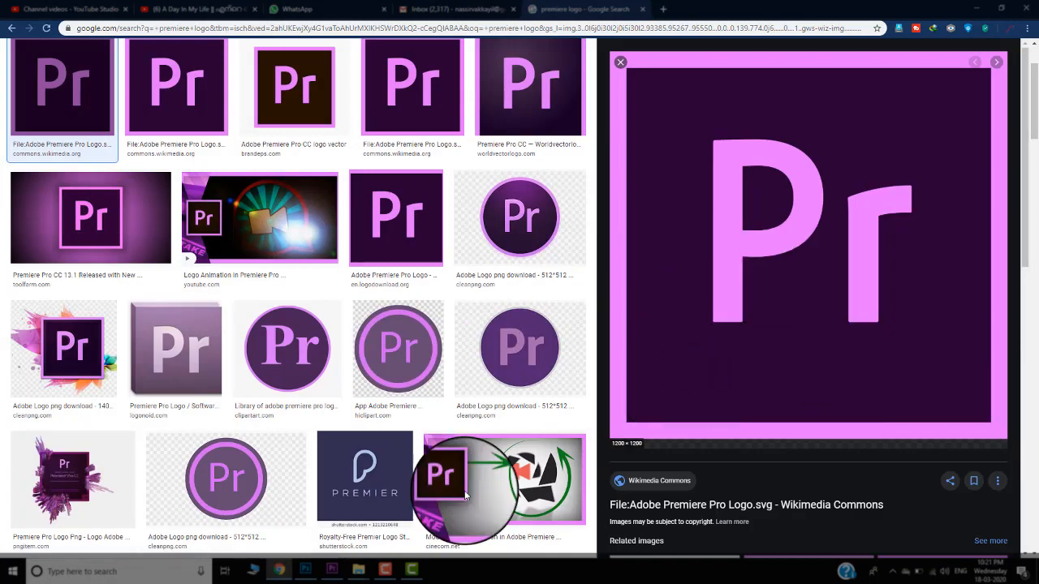
- Switch back to Photoshop, paste the logo into the thumbnail and scale it to about 21%
click(306, 571)
key(ctrl+v)
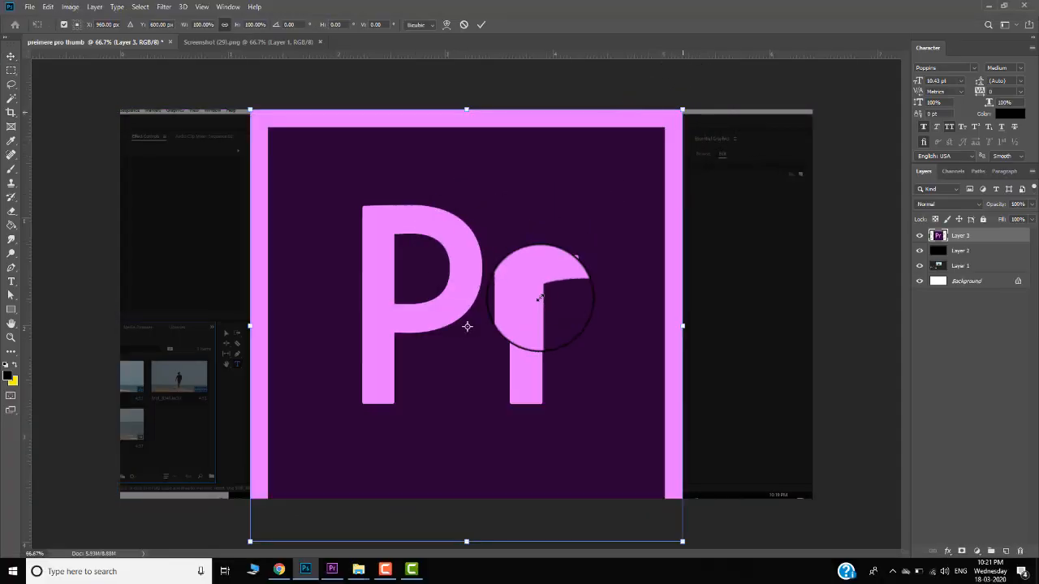
drag(545, 301, 292, 245)
drag(360, 384, 284, 318)
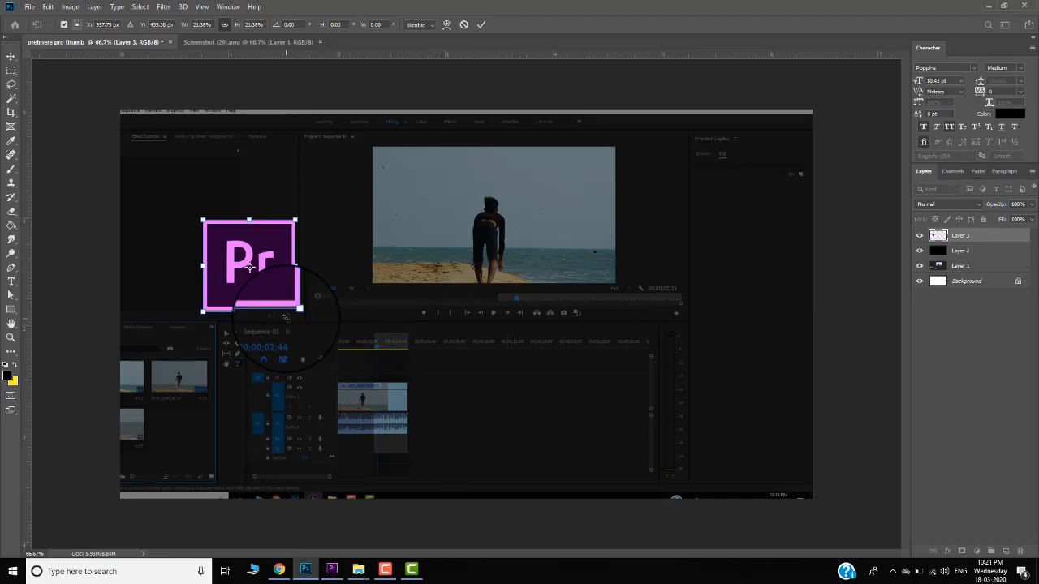
key(Return)
- Move the Pr logo to the upper-left area of the canvas and scale it down to about 44%
drag(263, 247, 211, 154)
key(ctrl+t)
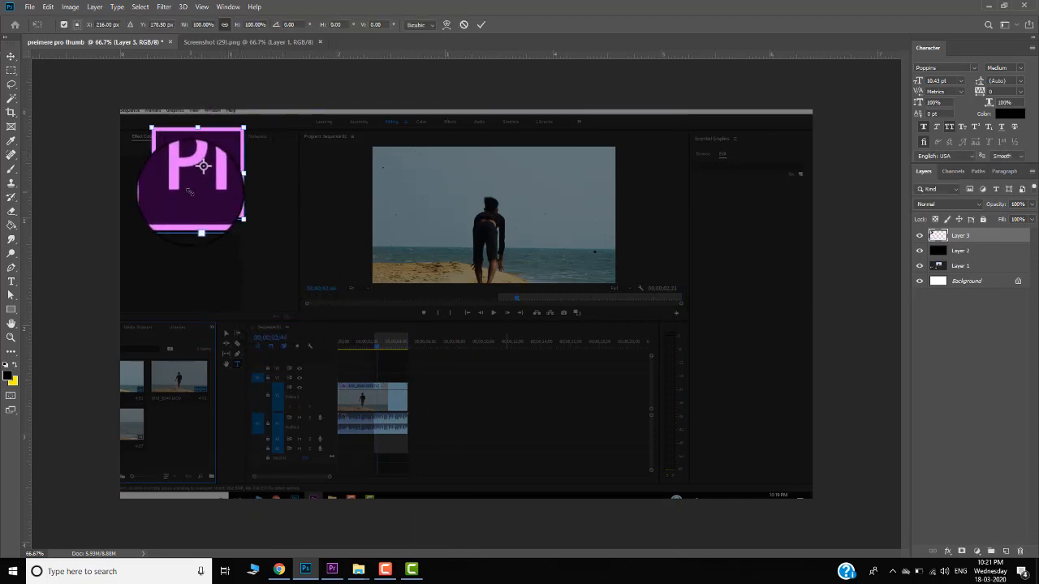
drag(243, 218, 180, 181)
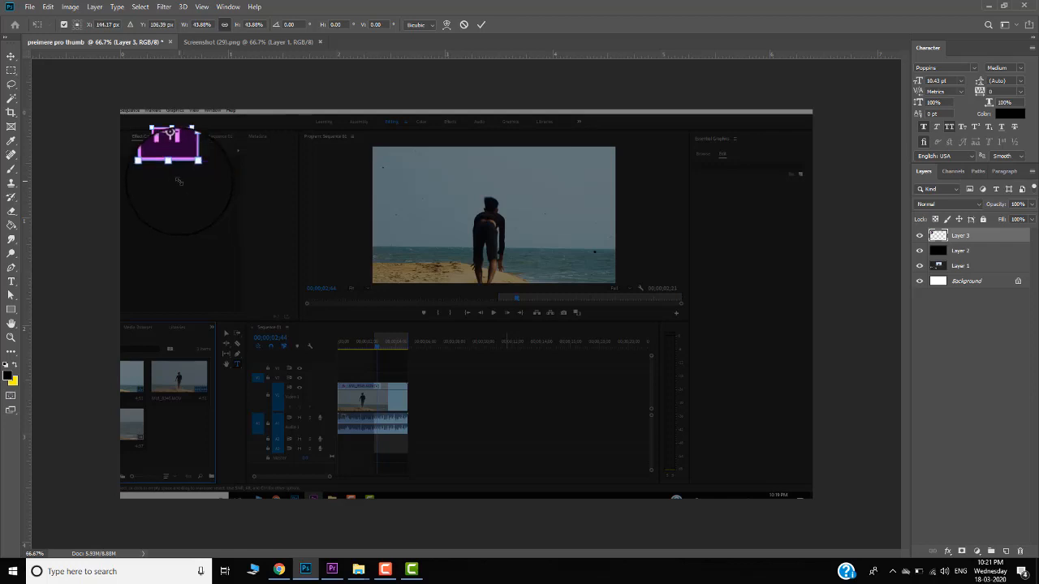
double_click(172, 151)
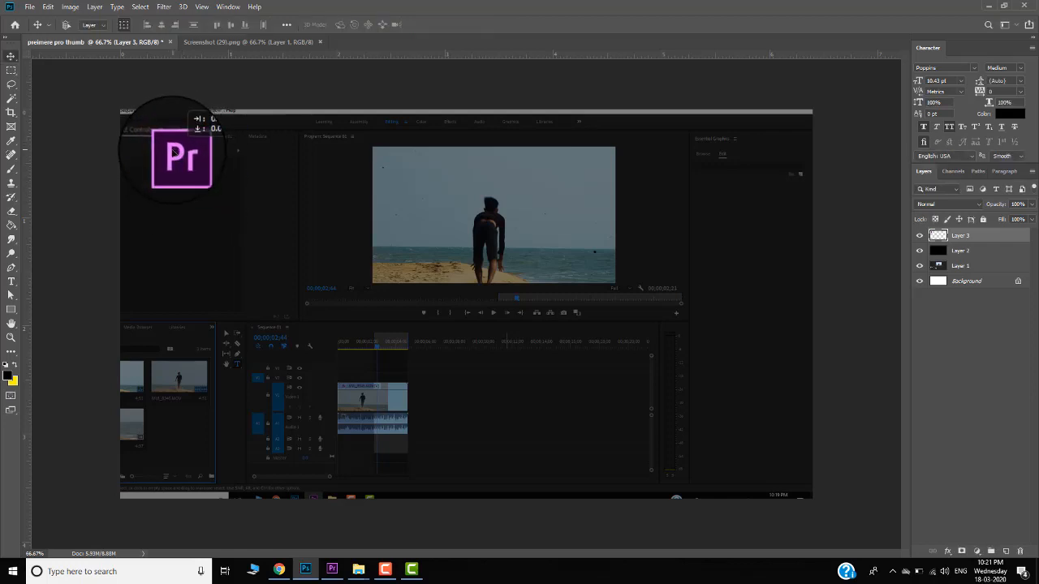
- Move the Pr logo to the canvas's upper-right corner and shrink it slightly
drag(172, 152, 774, 143)
key(ctrl+t)
key(Return)
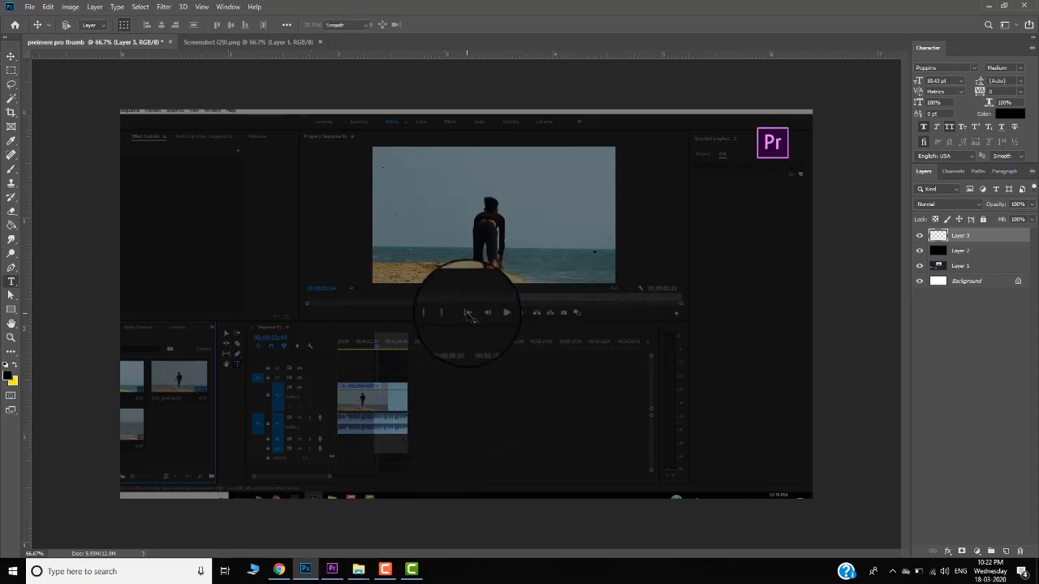
- Add a text layer reading "BASIC EDITING" near the middle of the canvas
key(t)
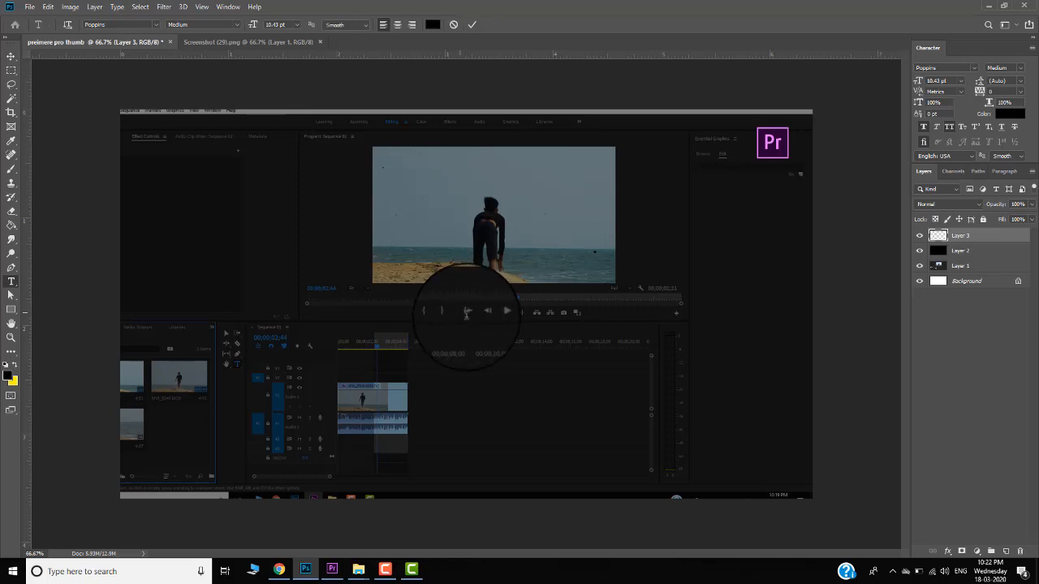
click(474, 318)
key(BackSpace)
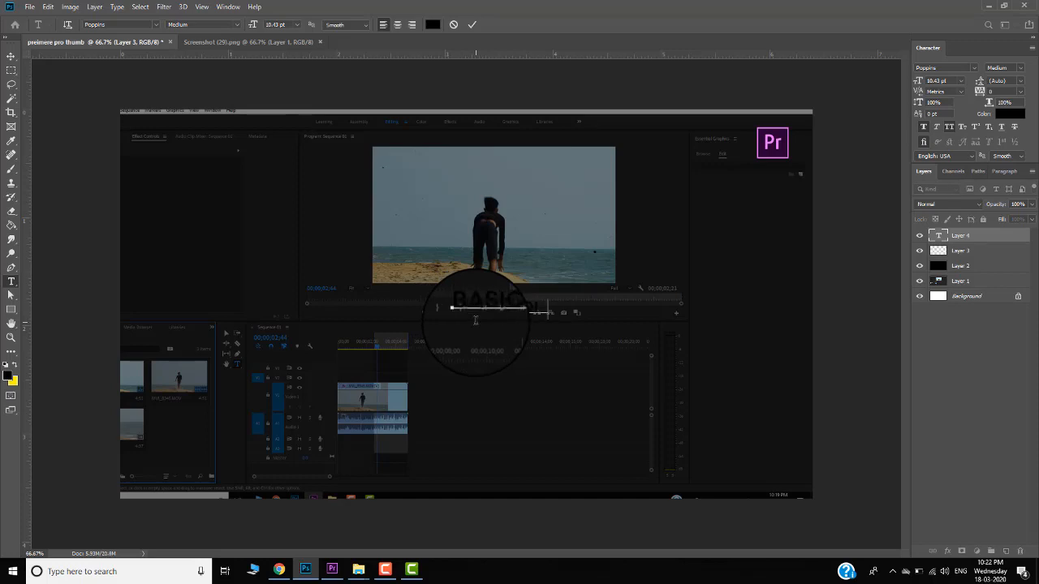
text(BASIC EDITING)
- Change the colour of the BASIC EDITING text to white
key(ctrl+a)
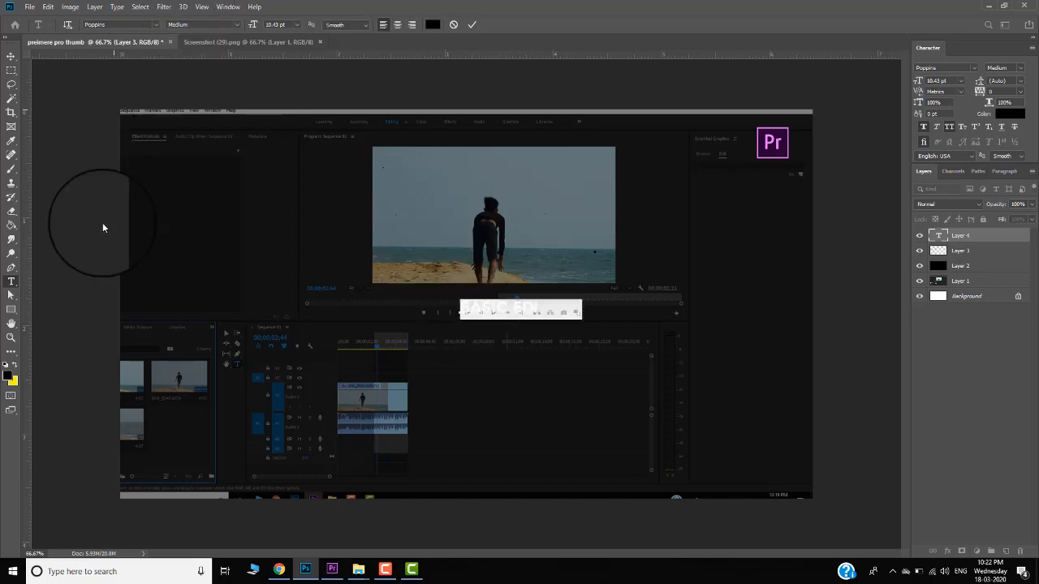
click(9, 375)
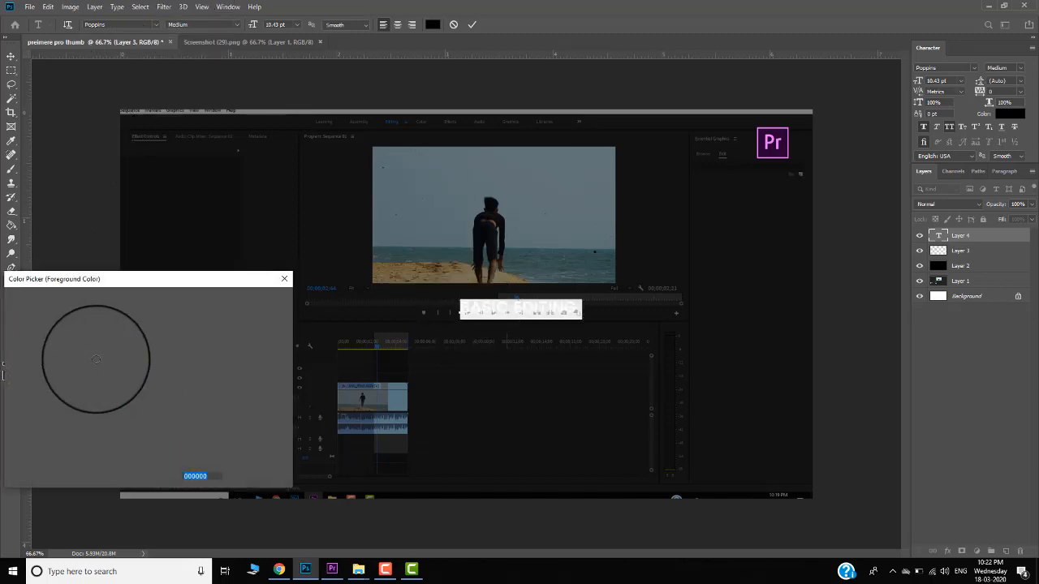
click(13, 306)
click(479, 308)
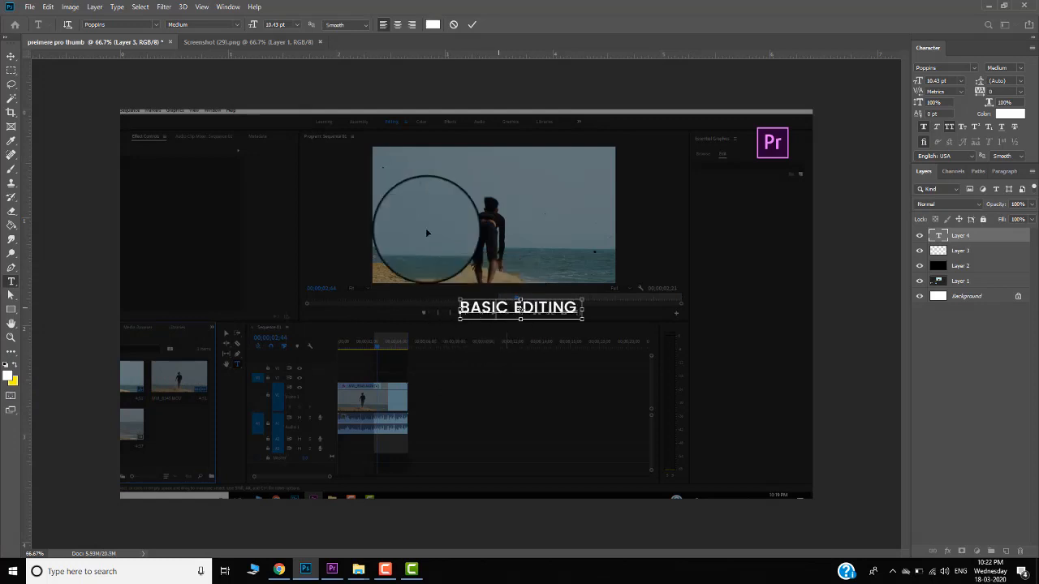
- Enlarge the BASIC EDITING text to 37.43 pt and break EDITING onto a second line
key(ctrl+a)
drag(245, 26, 260, 30)
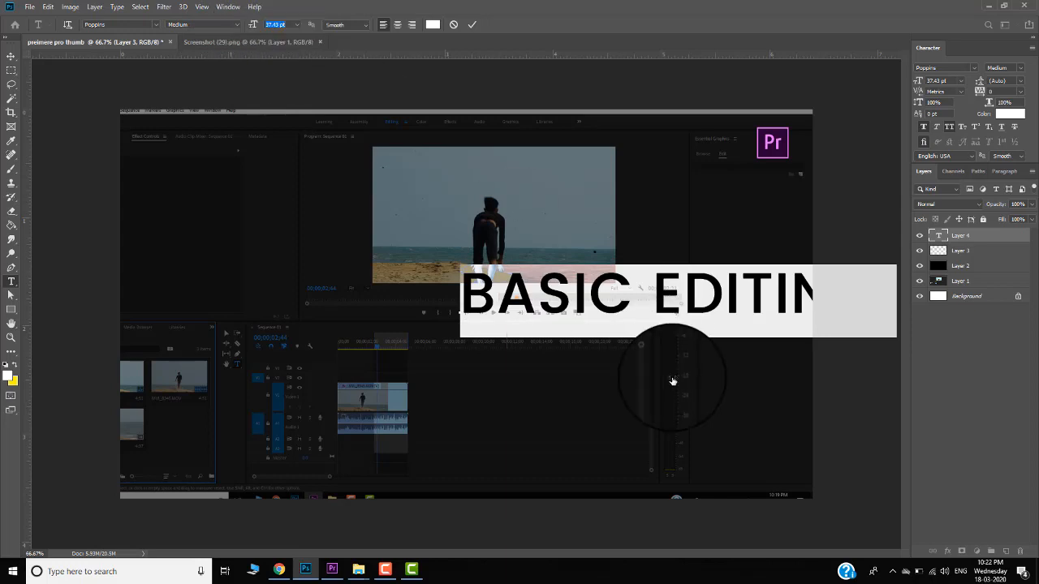
click(649, 308)
key(Return)
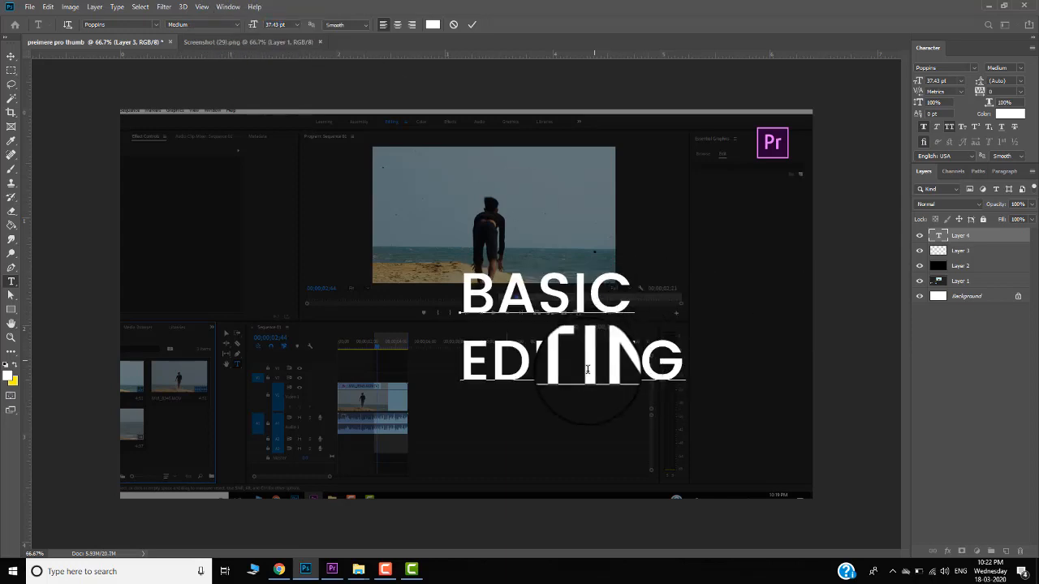
- Centre-align the two lines of the title and move the text to the middle of the canvas
key(ctrl+a)
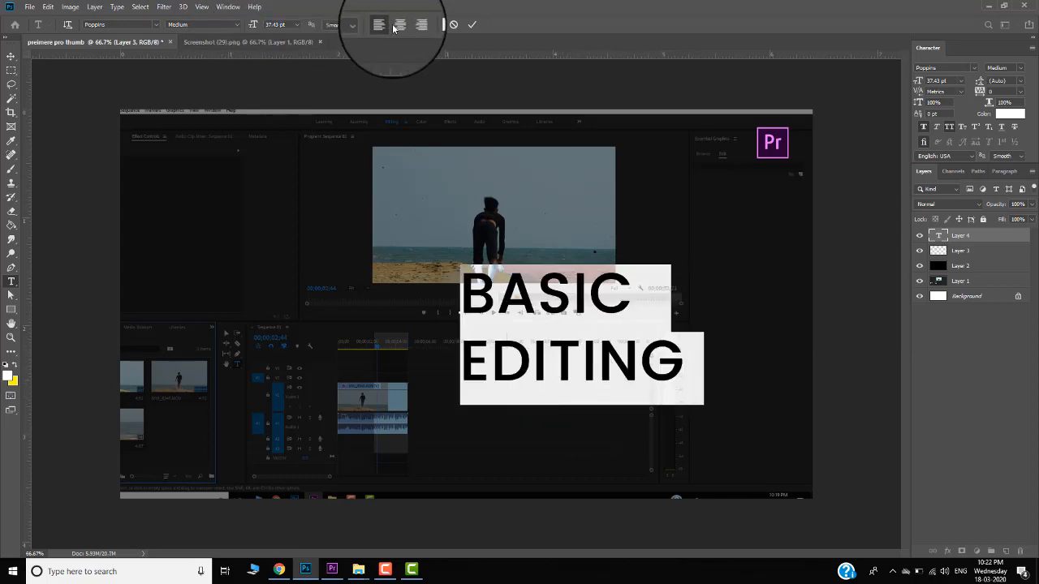
click(540, 394)
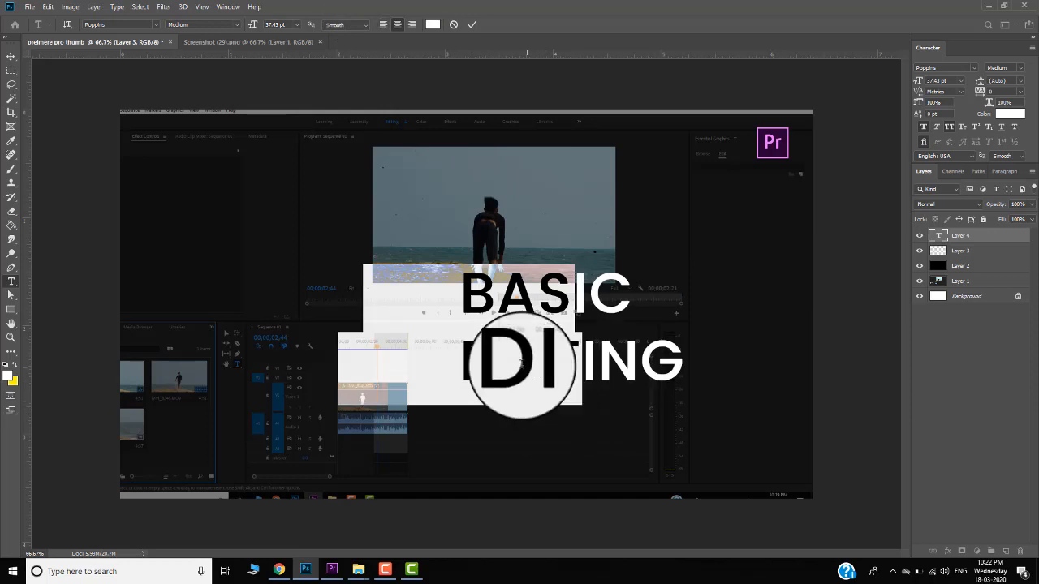
key(ctrl+shift+c)
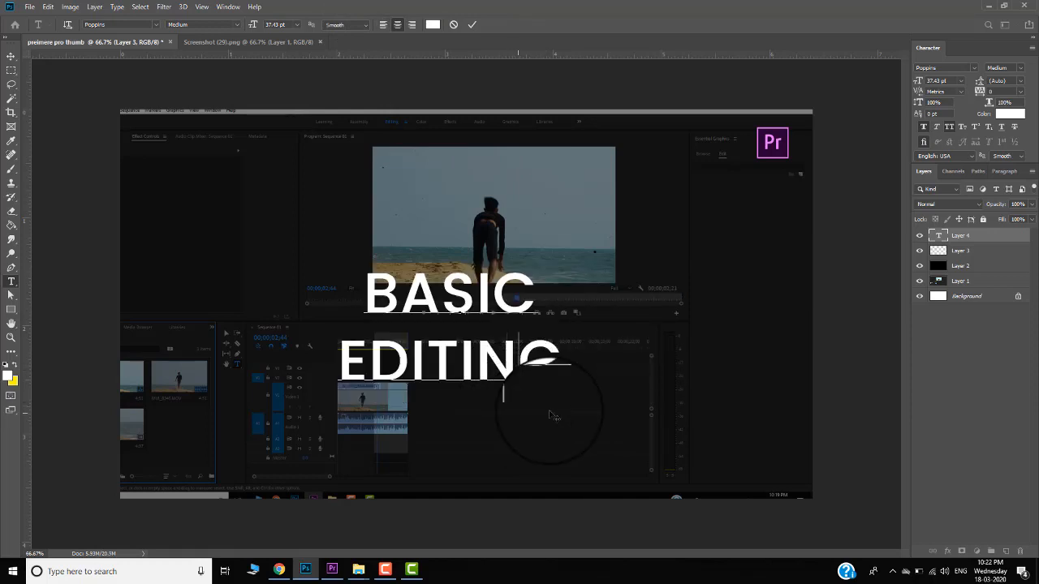
drag(551, 416, 609, 403)
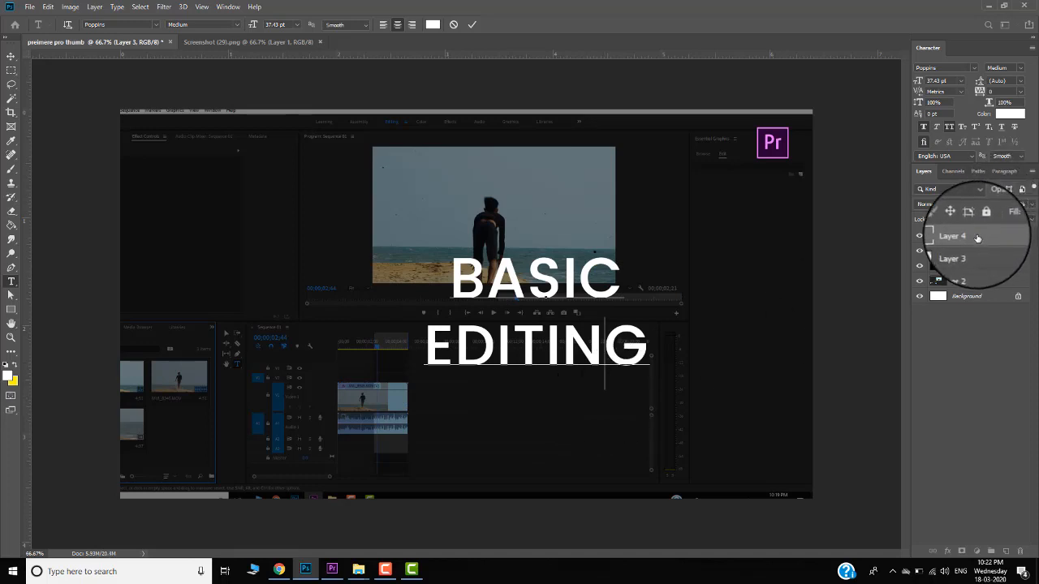
- Commit the title text and raise the opacity of the black Layer 2 to 80%
scroll(956, 264, down, 1)
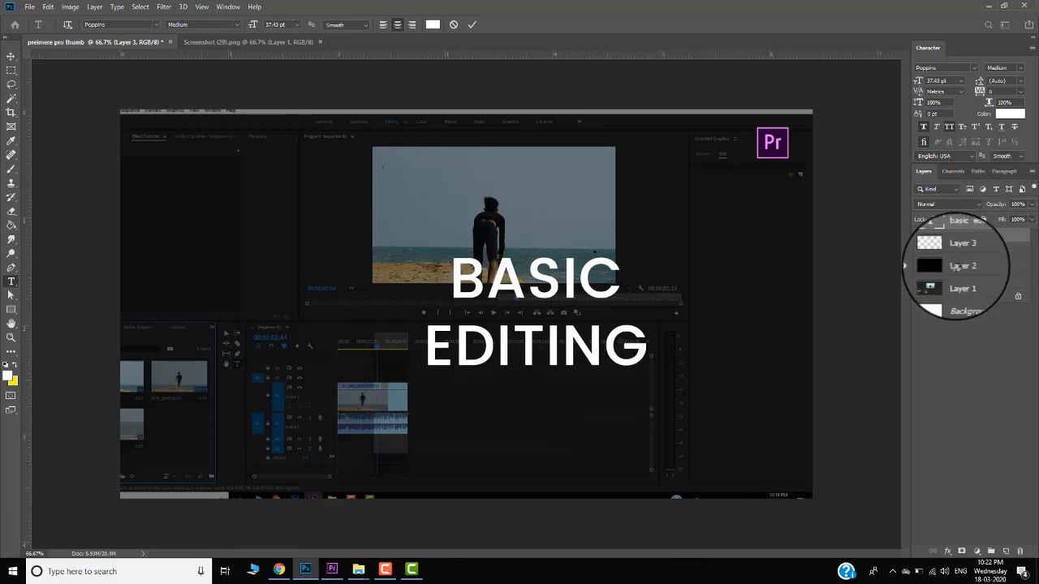
click(964, 273)
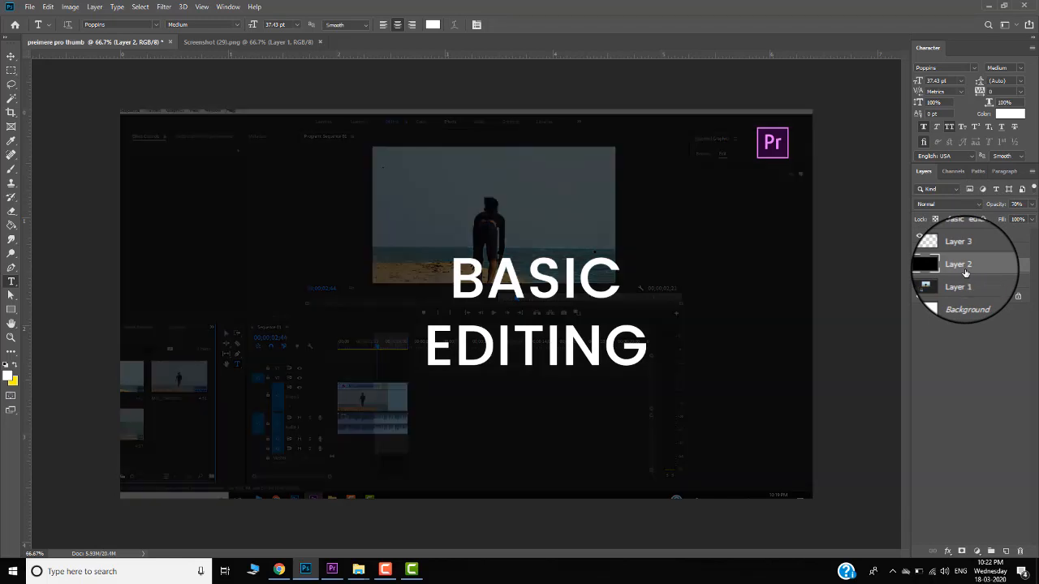
key(8)
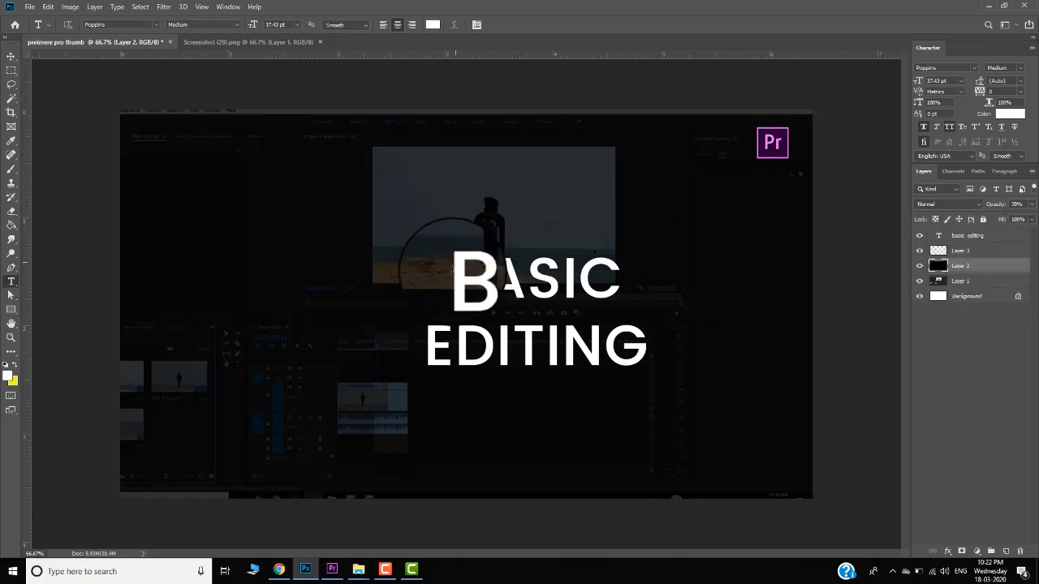
- Tighten the leading between the lines BASIC and EDITING to 29.12 pt
click(449, 276)
key(ctrl+a)
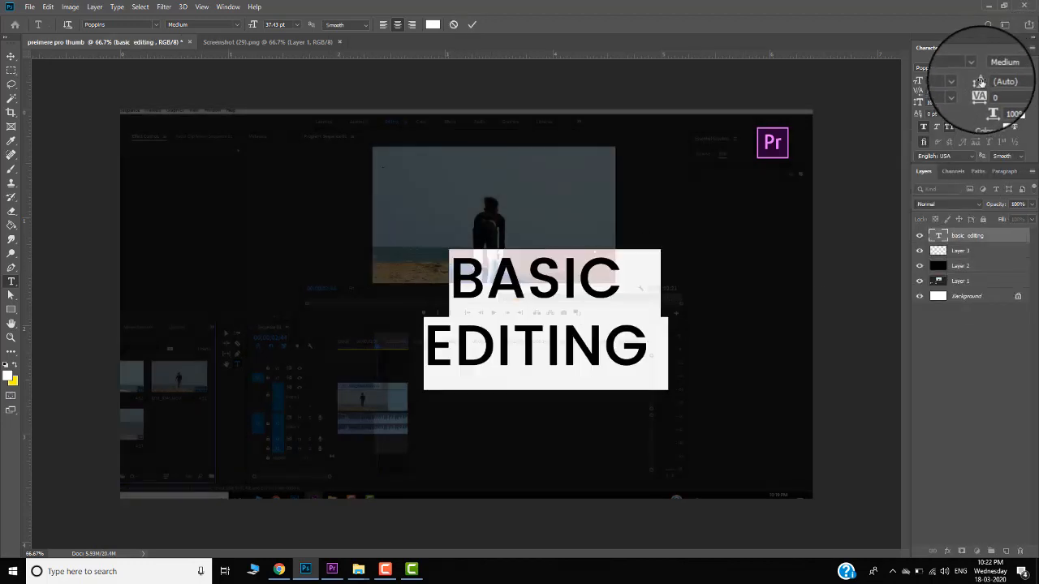
drag(979, 82, 973, 81)
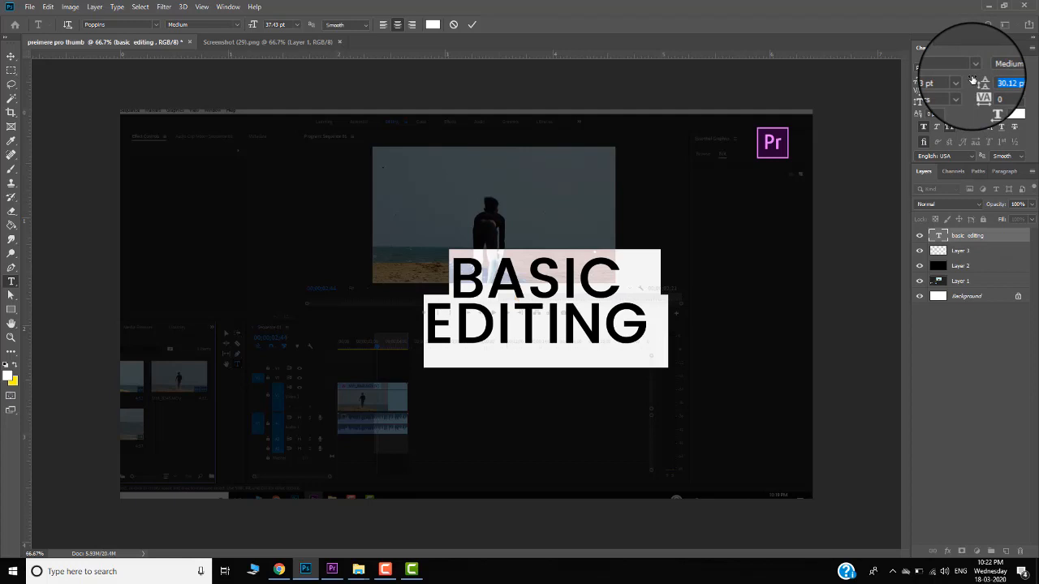
click(527, 316)
- Move the BASIC EDITING title to the left part of the canvas and enlarge it slightly to about 38.3 pt
click(11, 55)
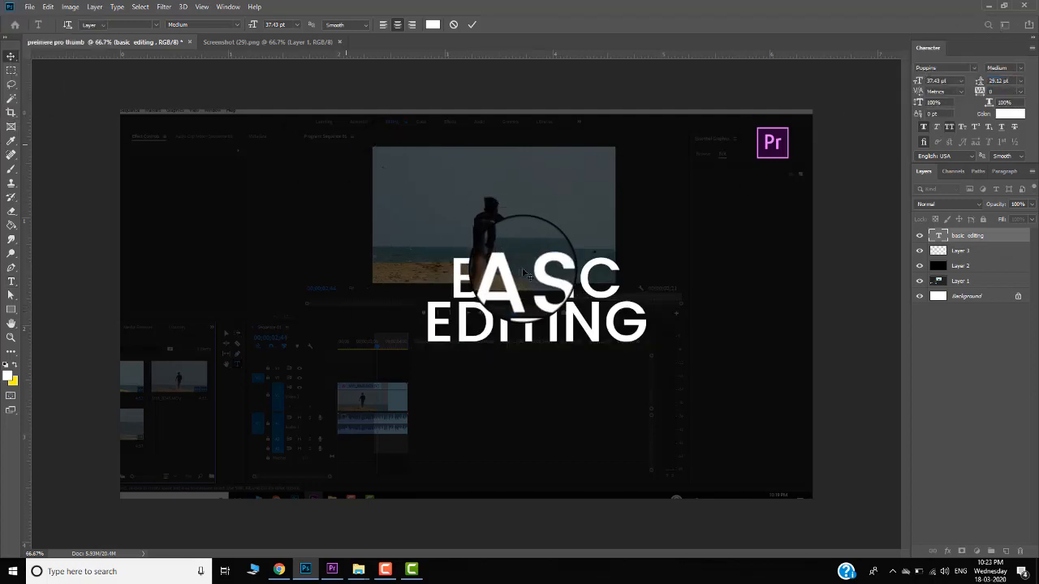
drag(514, 279, 305, 244)
key(ctrl+t)
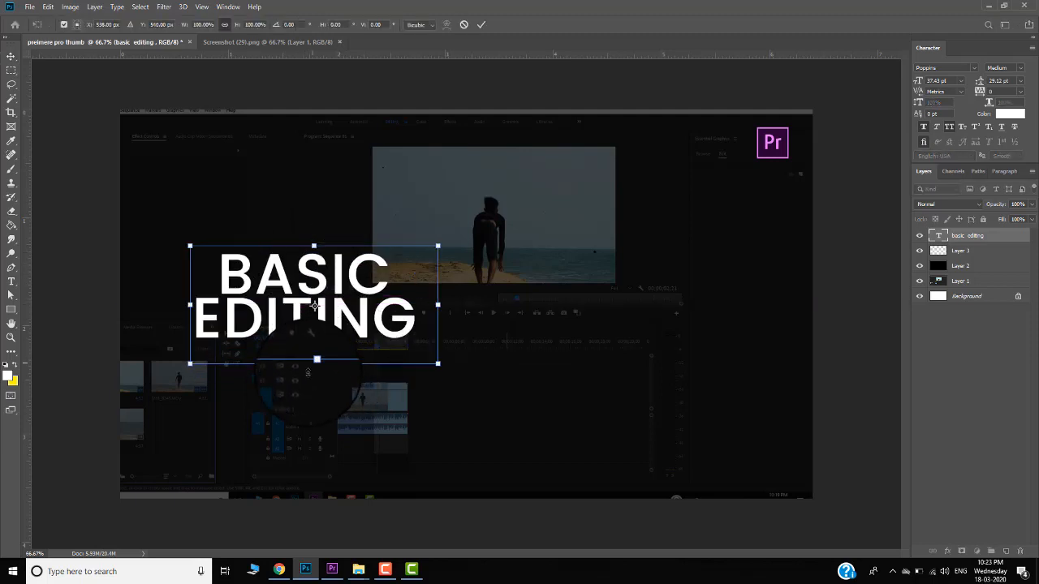
mouse_move(309, 361)
mouse_down()
mouse_move(309, 375)
mouse_move(317, 364)
mouse_up()
key(Return)
drag(297, 329, 296, 328)
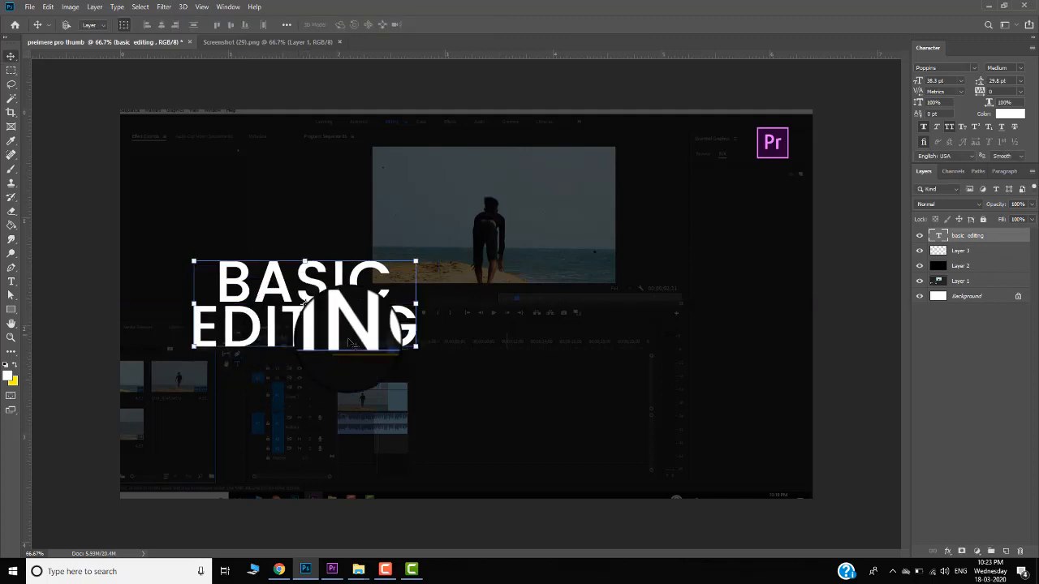
- Add a new text layer reading "PREMIERE" just below the BASIC EDITING title
key(t)
click(298, 398)
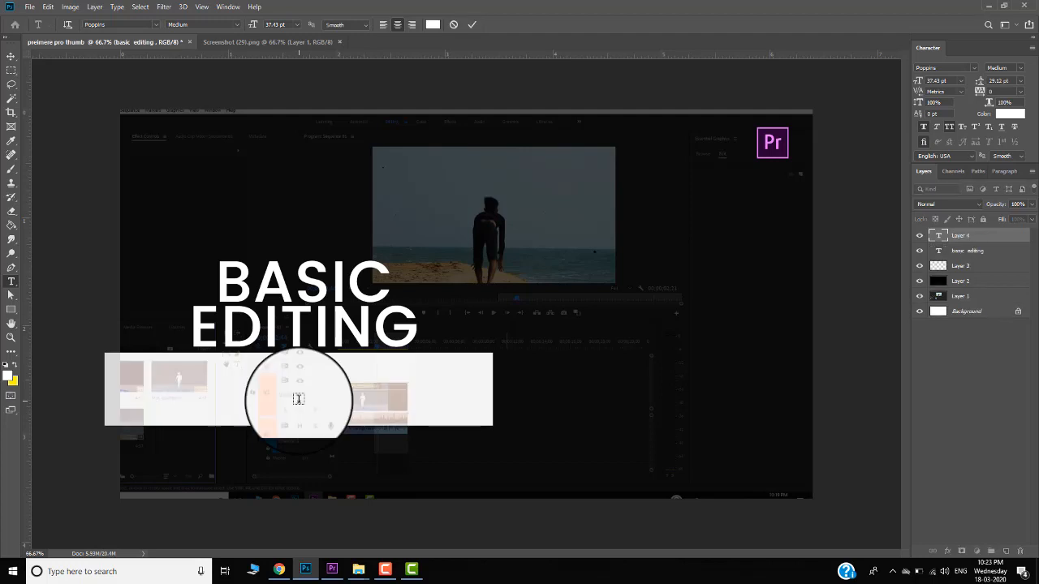
text(premiere)
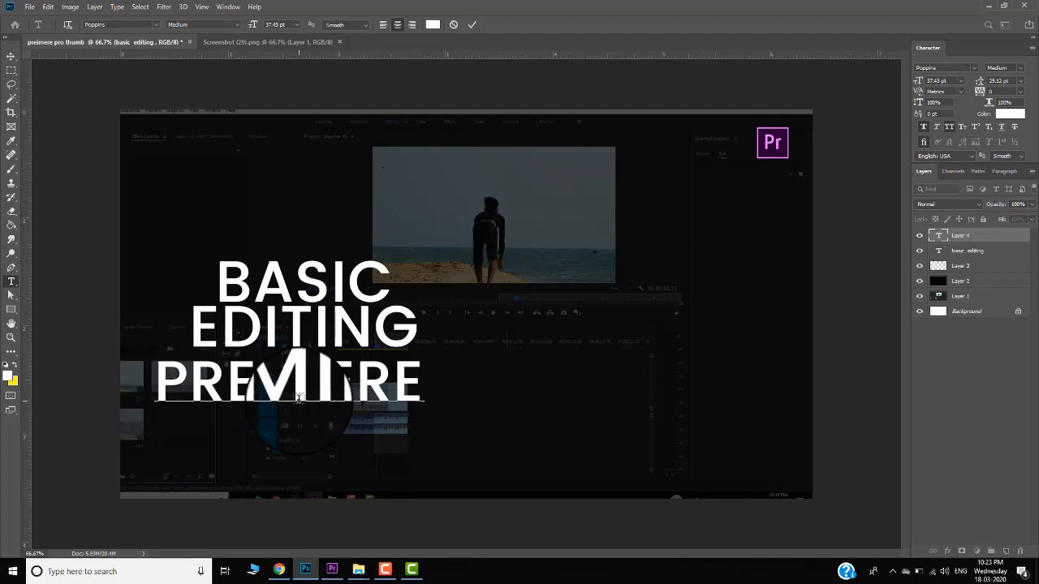
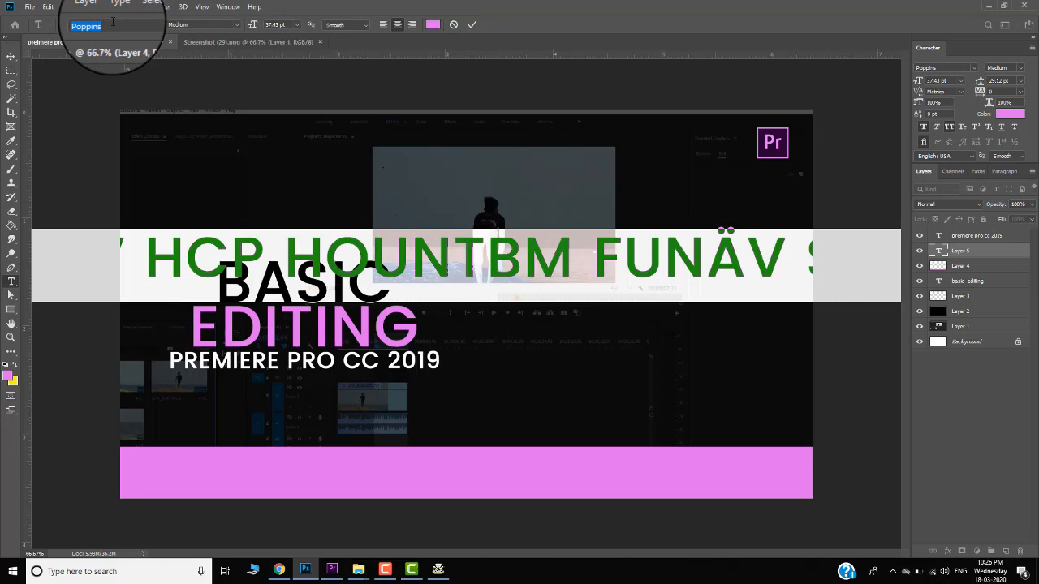
- Set the Malayalam text to the FML-IndulekhaHeavy Bold font and color it white
click(113, 22)
text(fml)
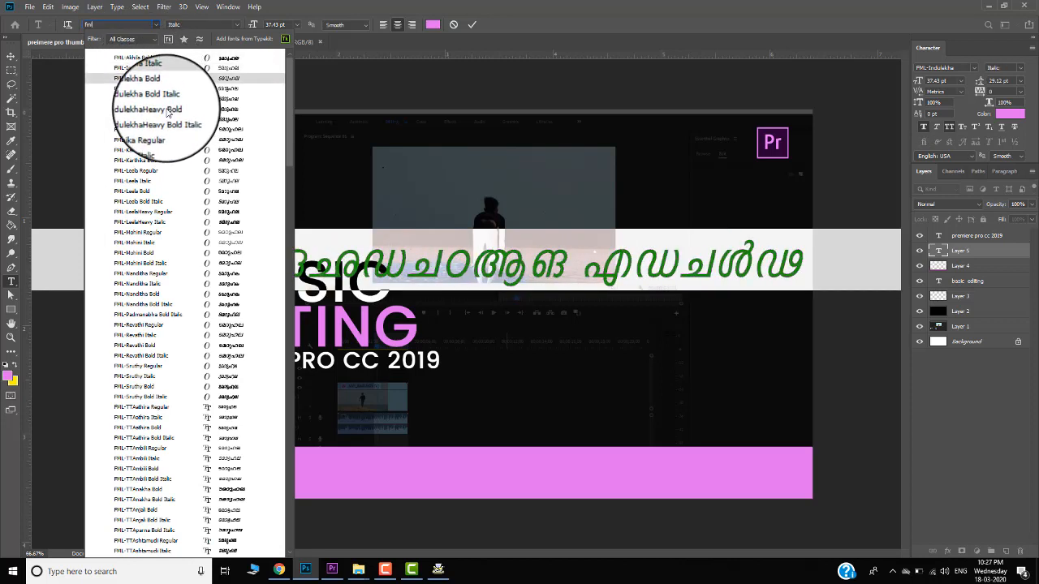
click(168, 110)
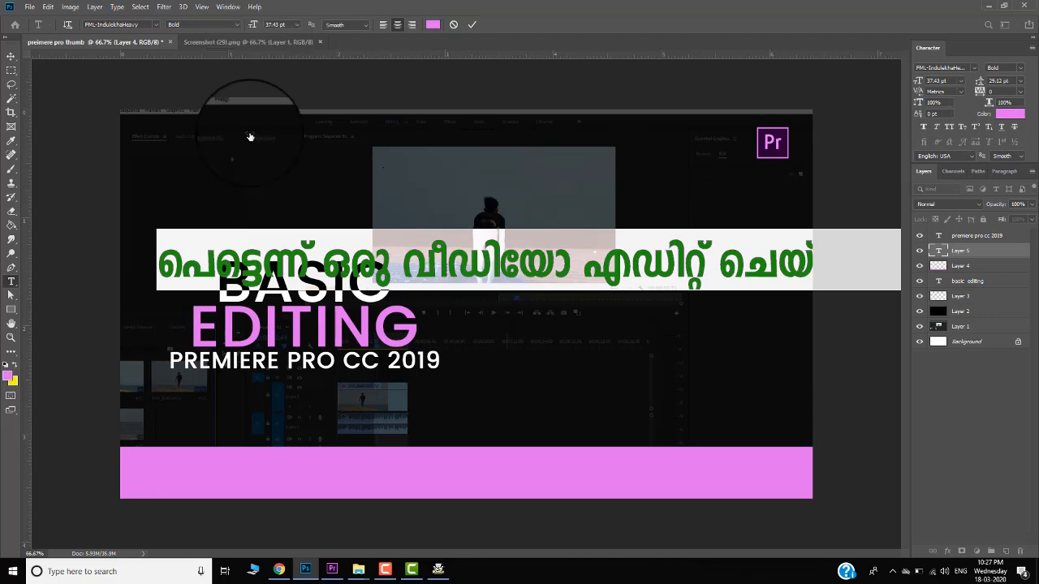
click(11, 378)
click(16, 302)
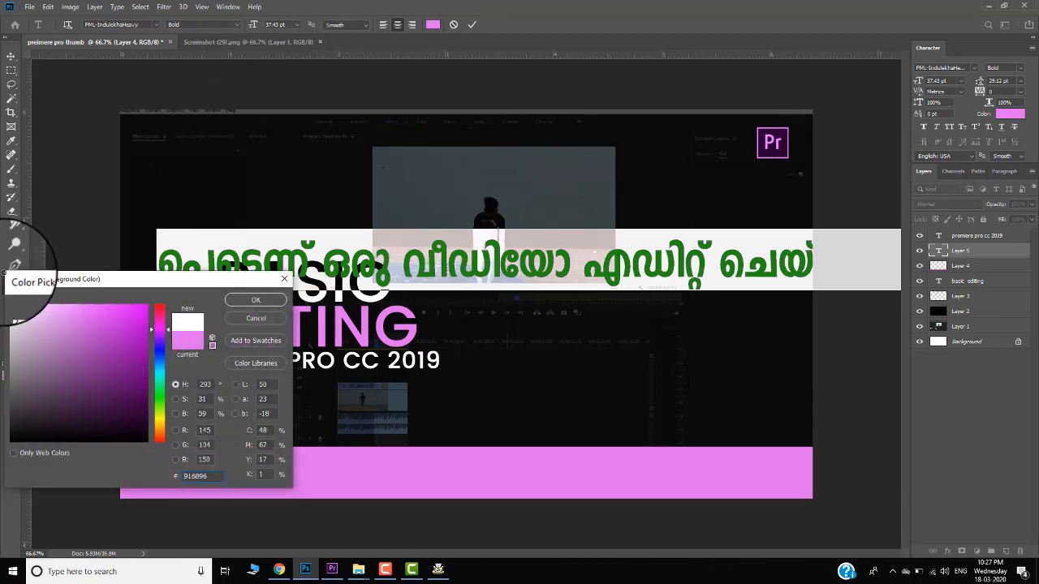
click(274, 297)
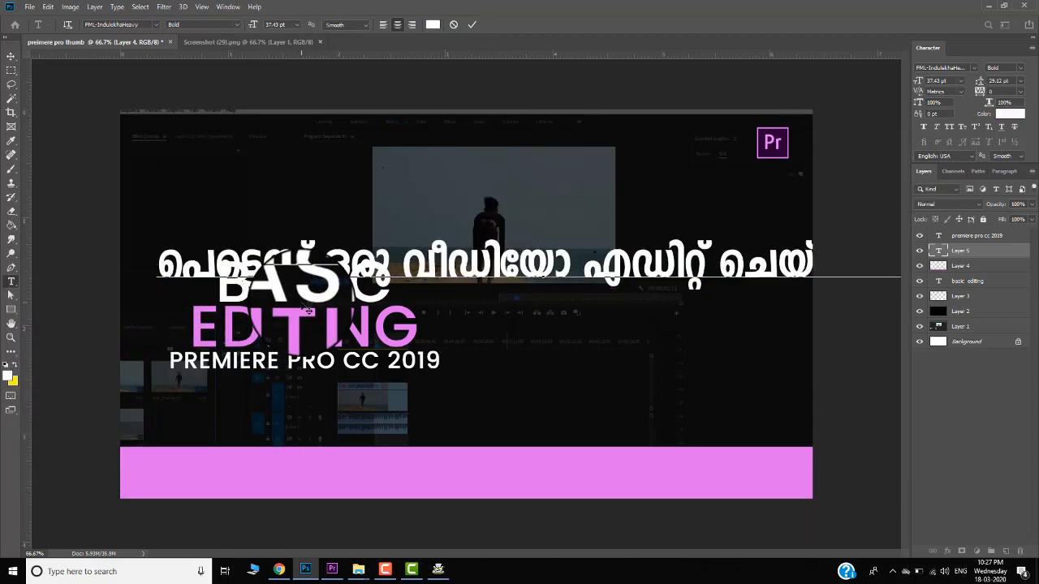
- Break the Malayalam text into three centered lines and place it to the right of the BASIC EDITING title
click(532, 253)
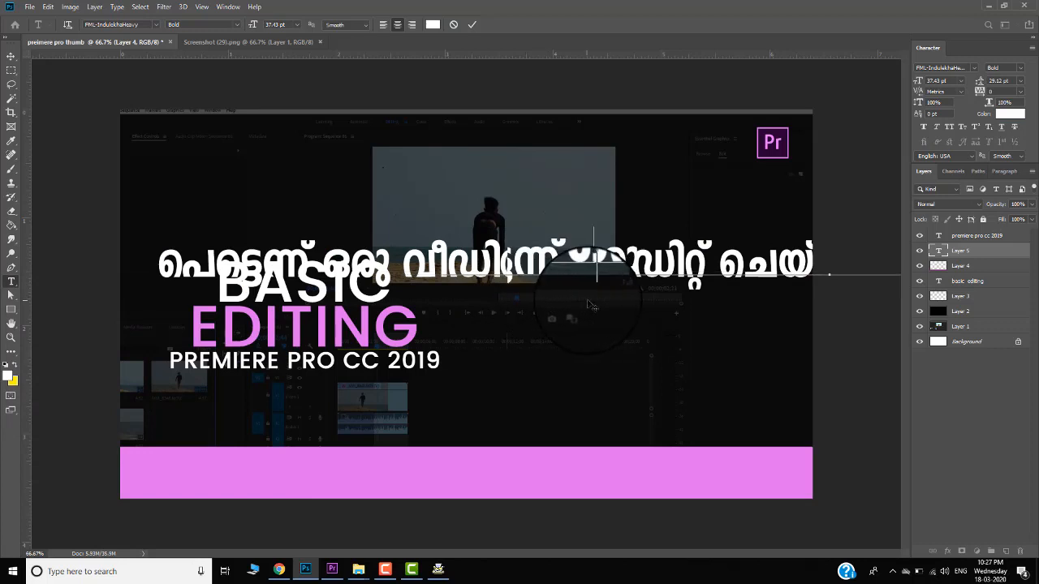
key(Delete)
key(ctrl+z)
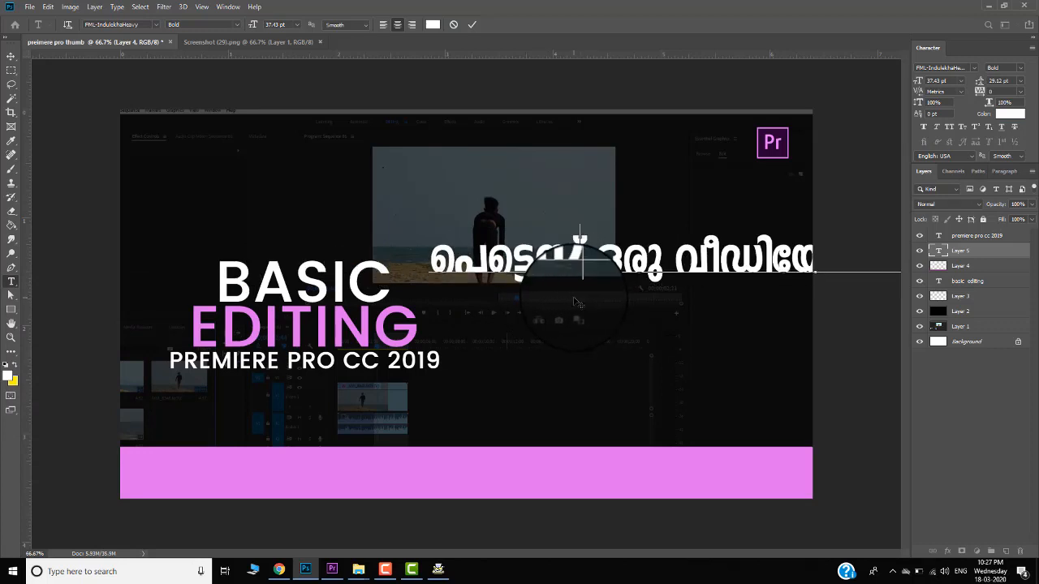
key(ctrl+z)
key(ctrl+z)
key(ctrl+z)
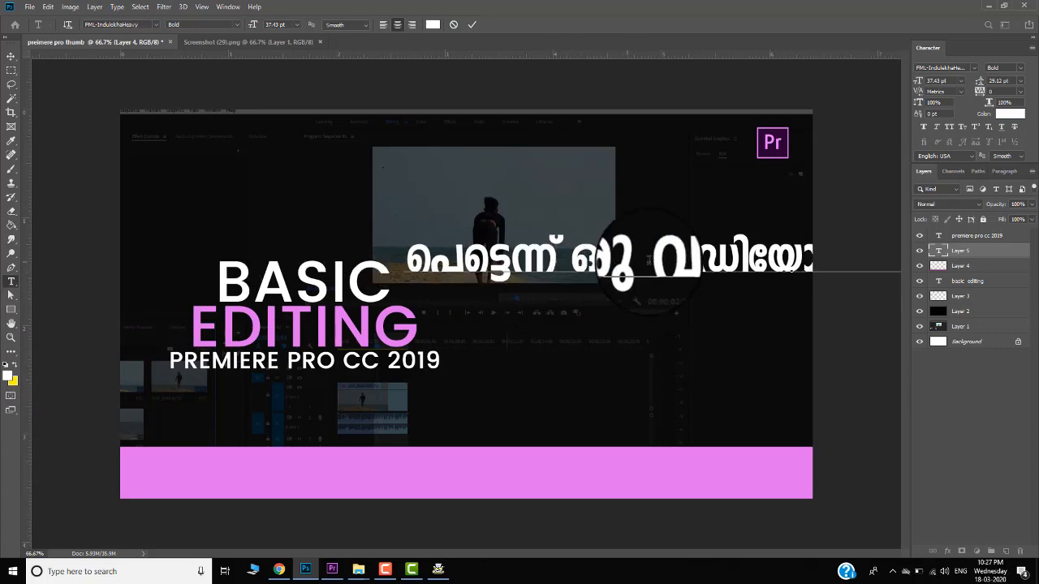
key(ctrl+z)
key(ctrl+z)
key(ctrl+z)
key(ctrl+z)
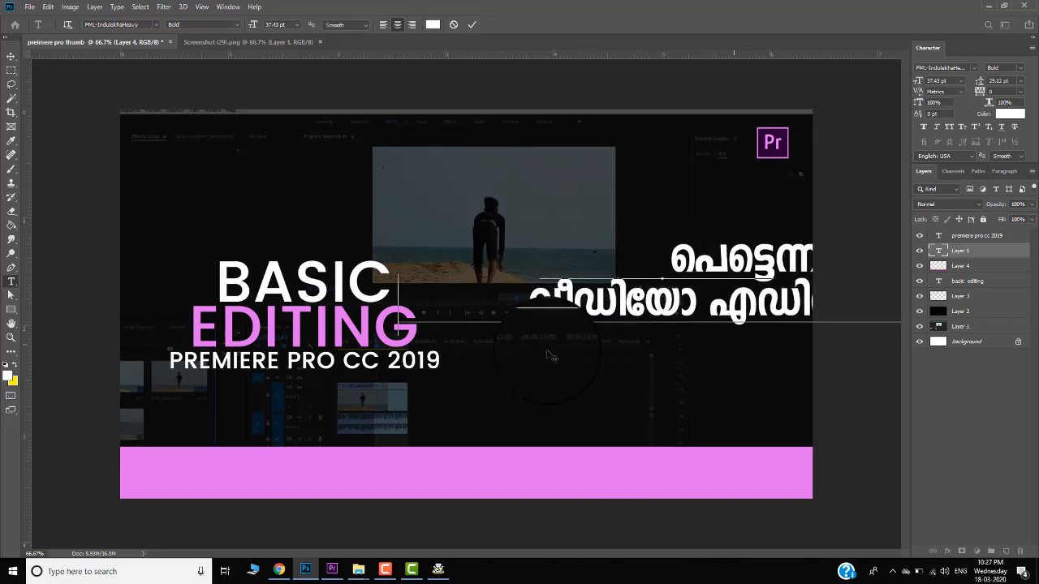
key(ctrl+z)
key(ctrl+z)
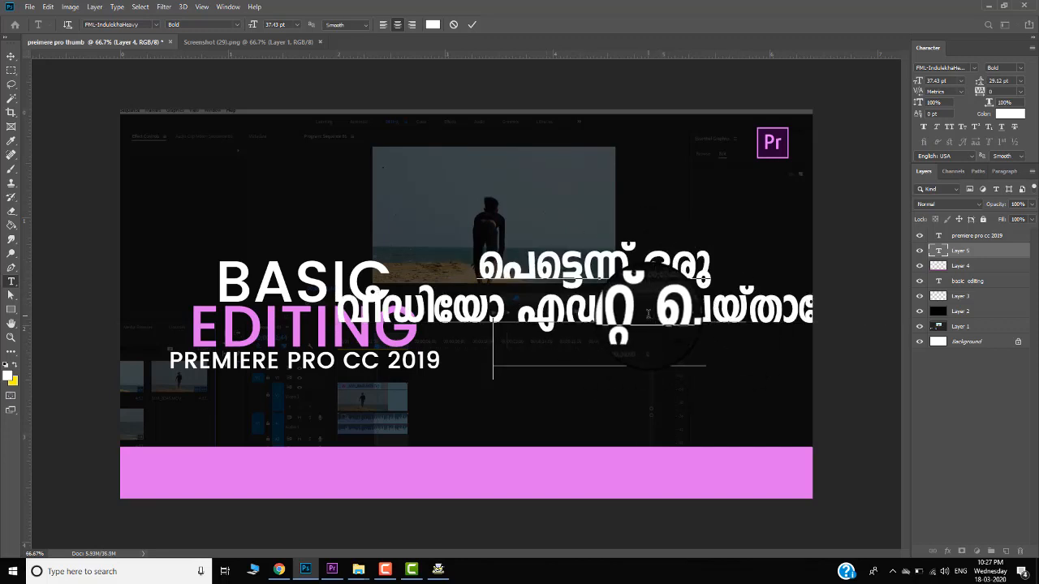
key(ctrl+z)
key(ctrl+z)
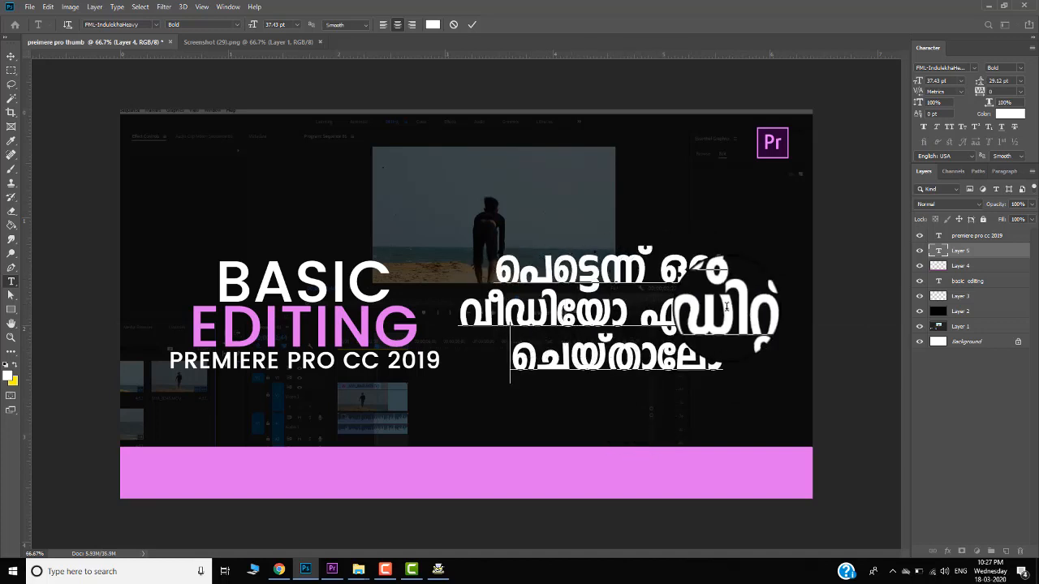
- Color the last two Malayalam lines dark purple, sampled from the Pr logo
drag(468, 306, 794, 331)
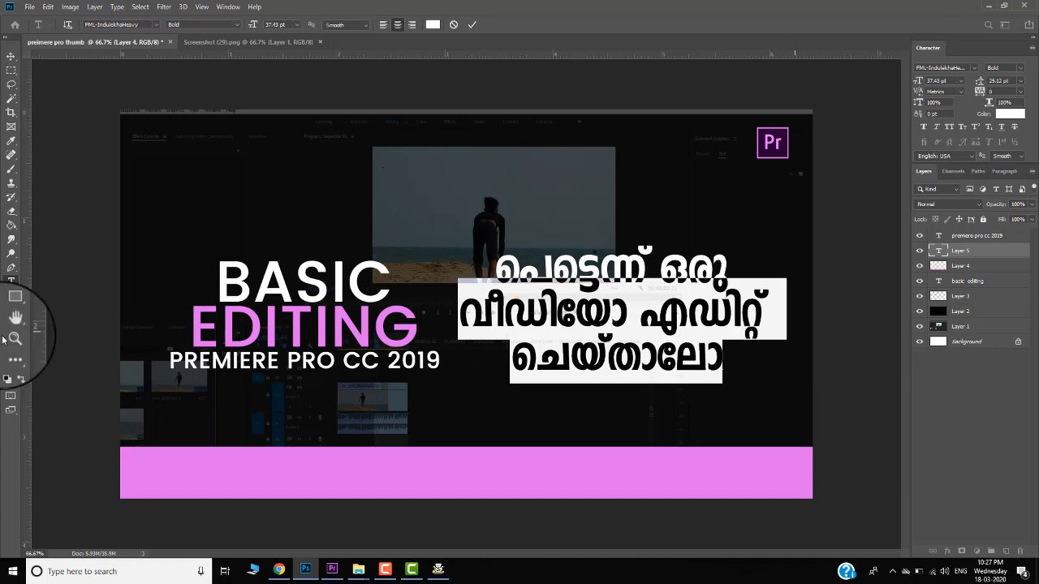
click(8, 374)
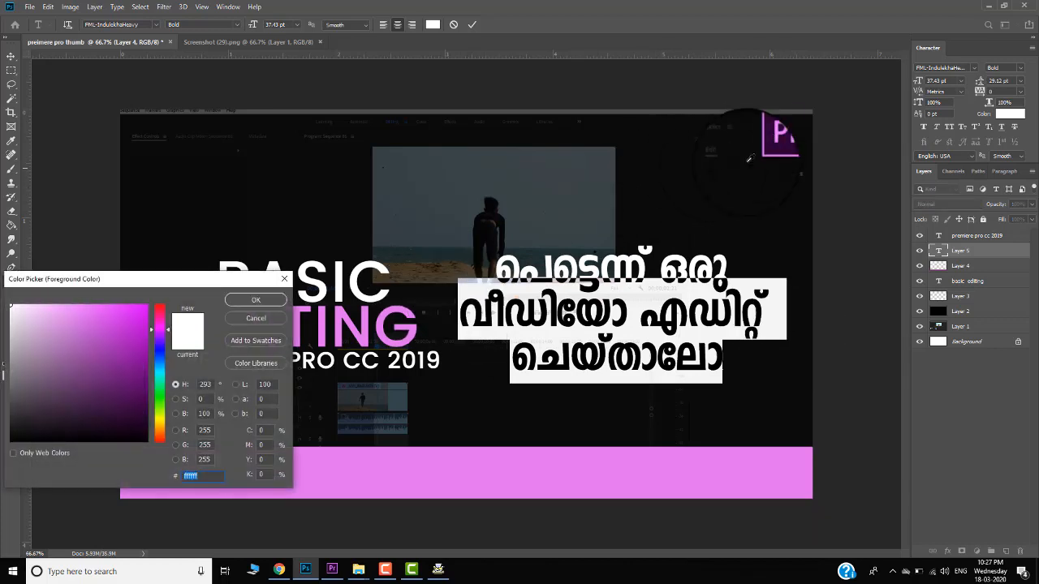
click(773, 143)
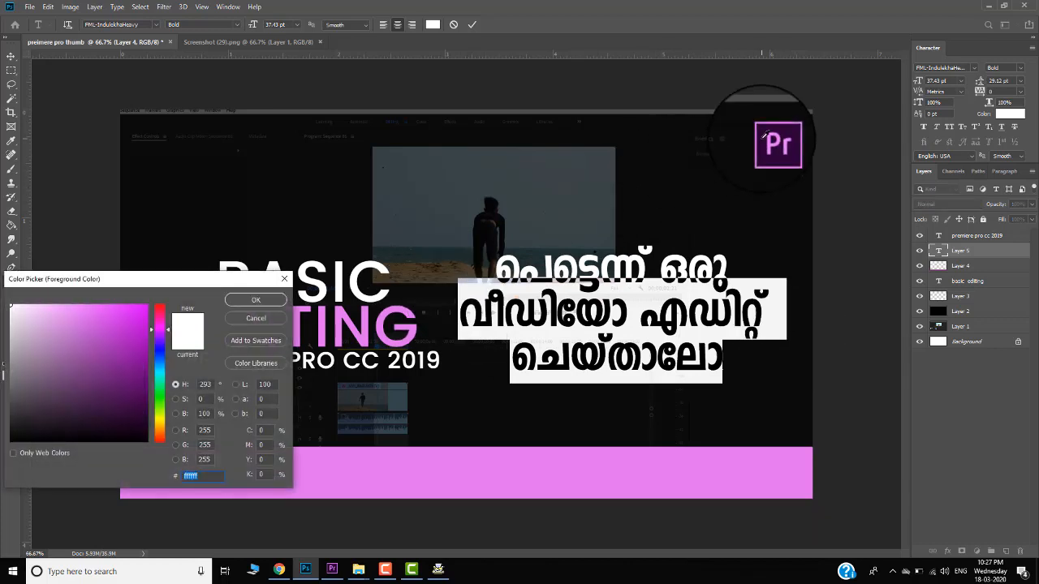
click(256, 300)
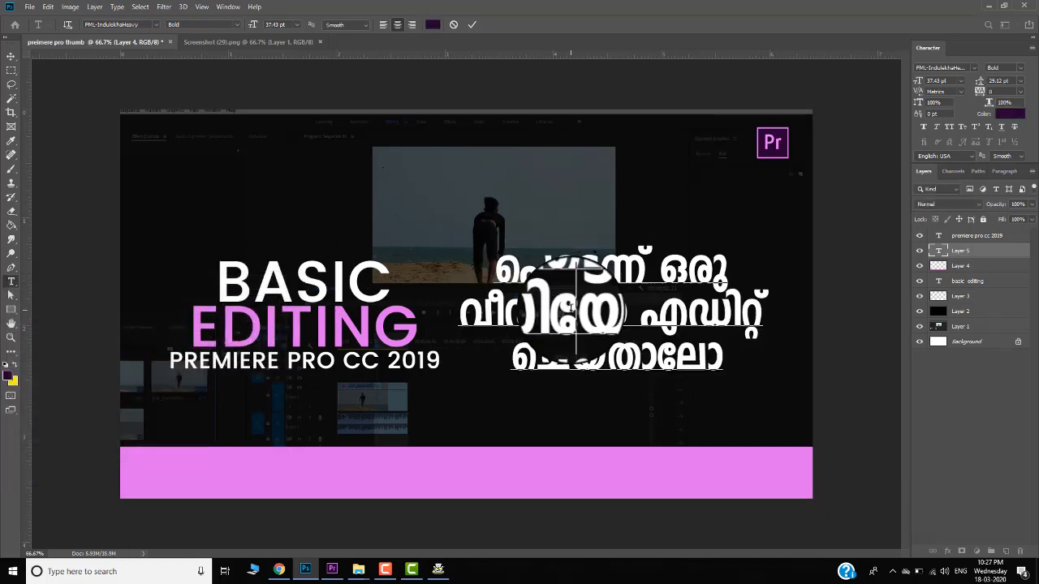
click(570, 308)
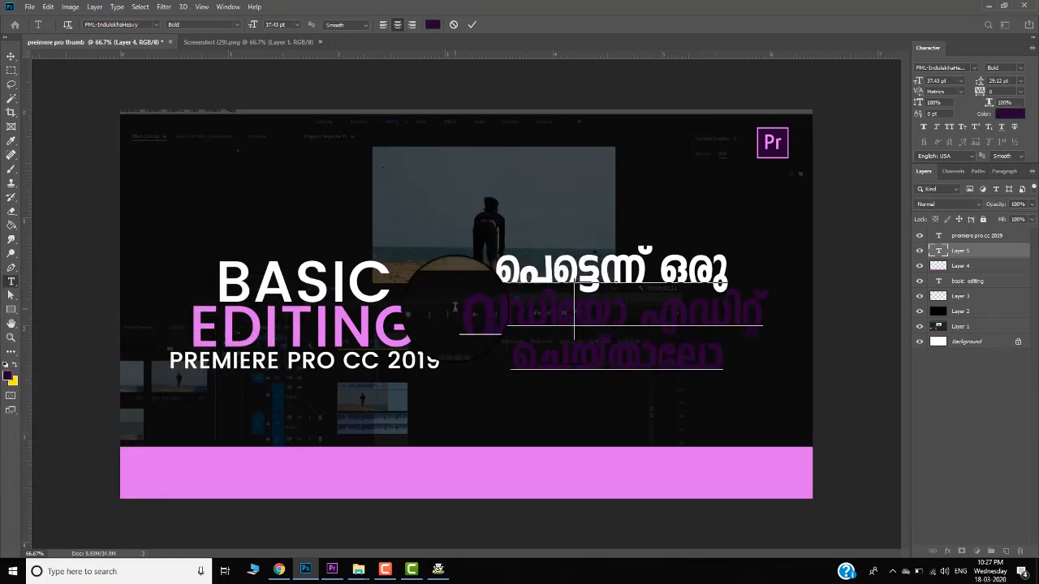
- Recolor the last two Malayalam lines with the pink e071ed and commit the text
drag(455, 312, 774, 373)
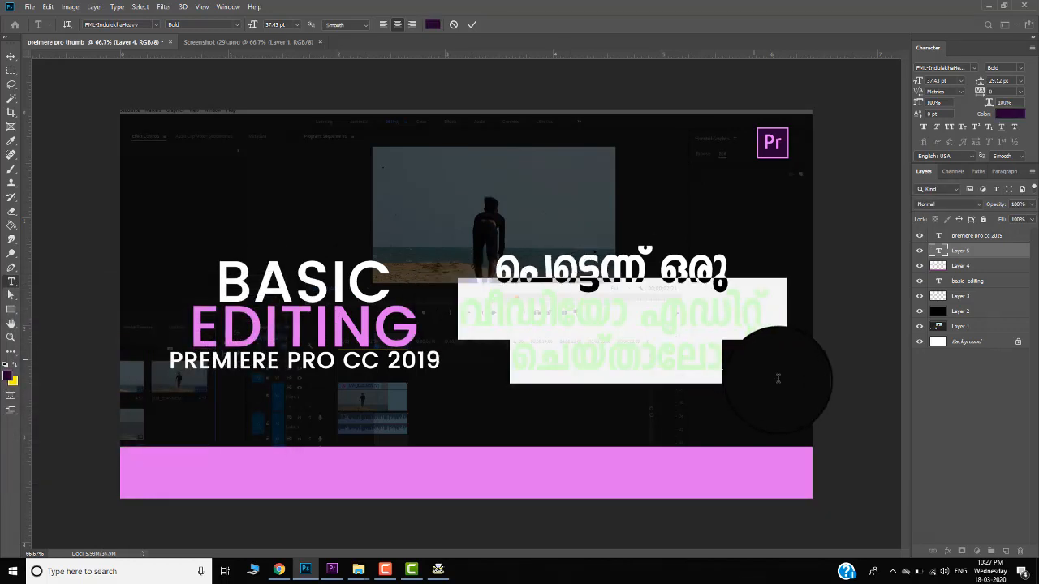
click(7, 378)
click(315, 323)
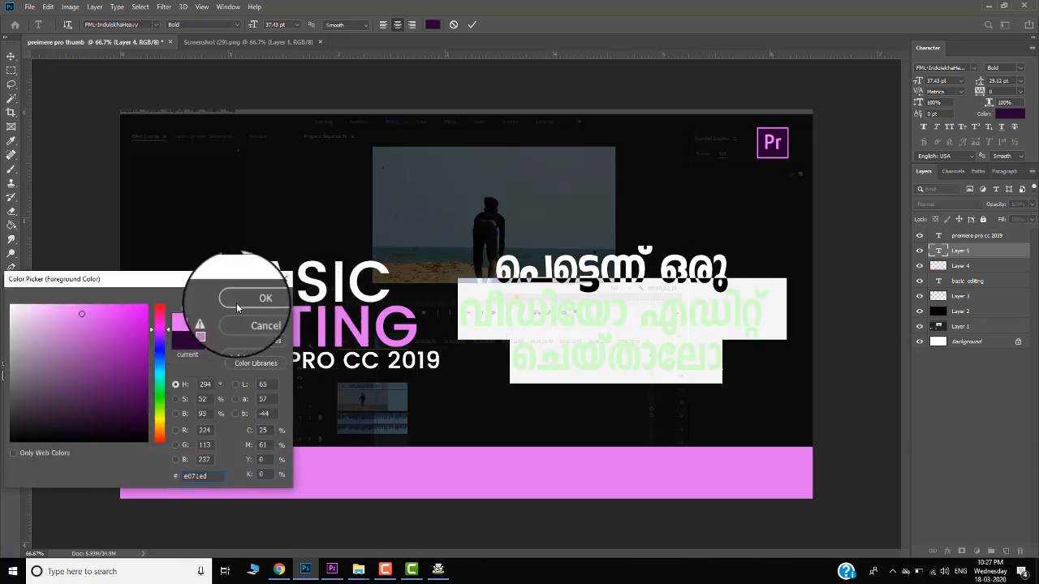
click(236, 303)
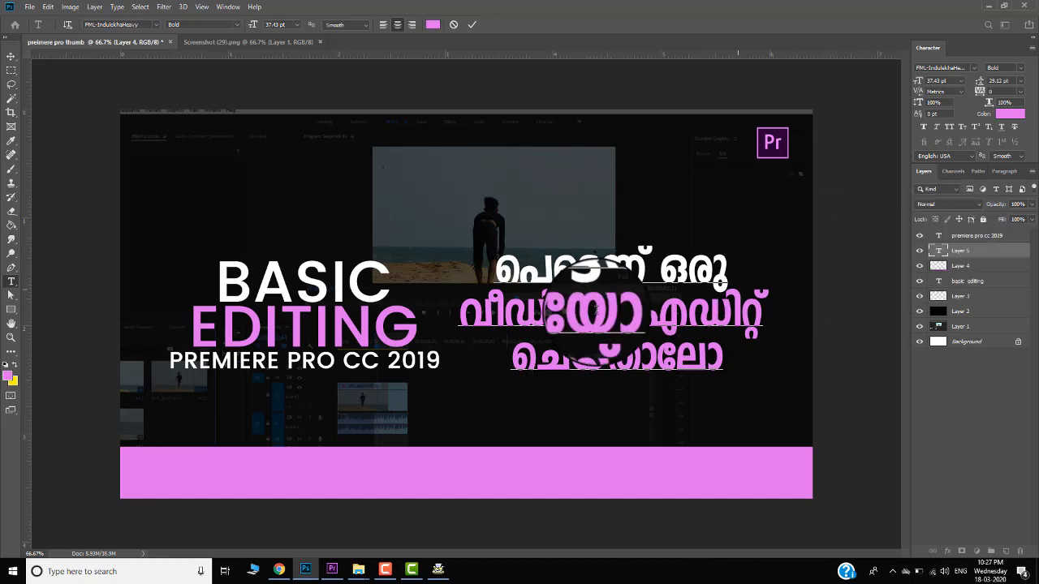
click(596, 311)
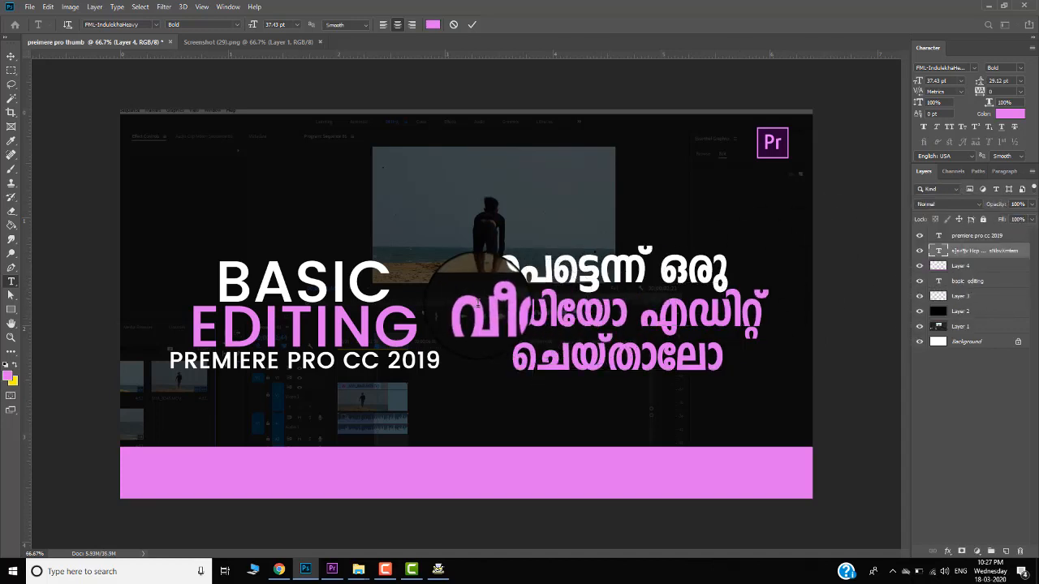
- Set the last two Malayalam lines back to white
drag(461, 307, 813, 376)
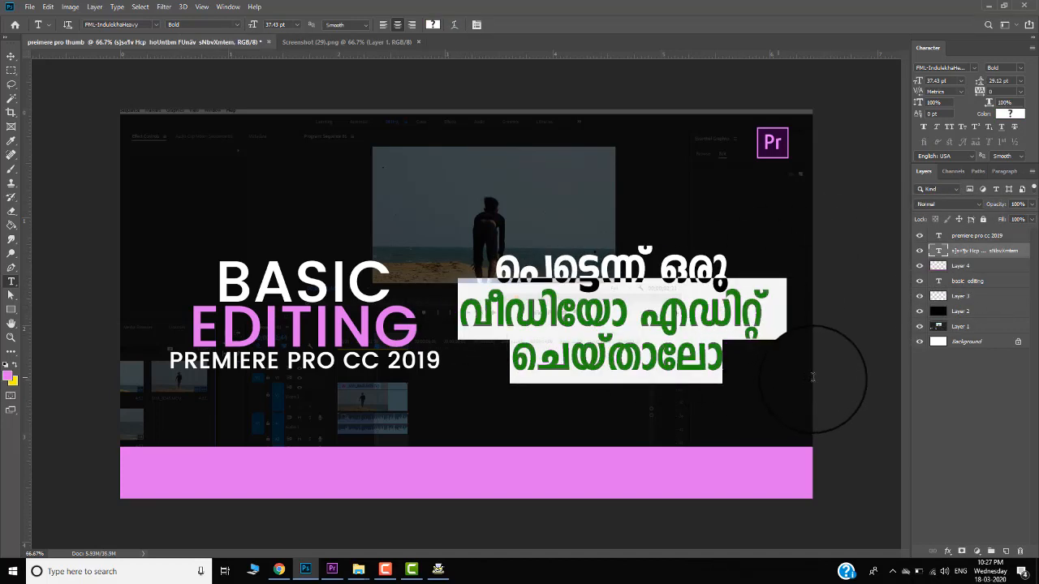
click(9, 375)
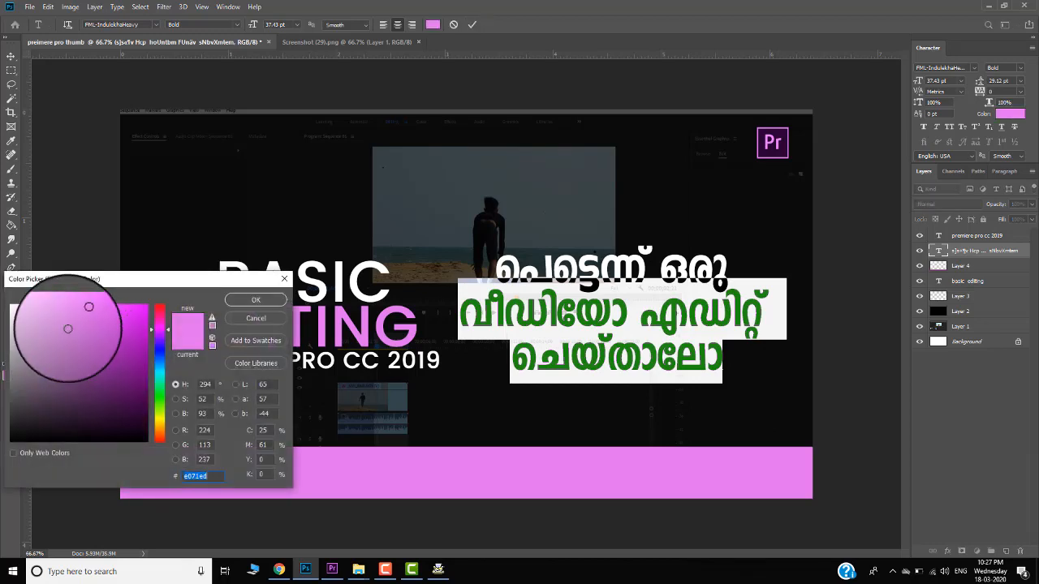
click(256, 299)
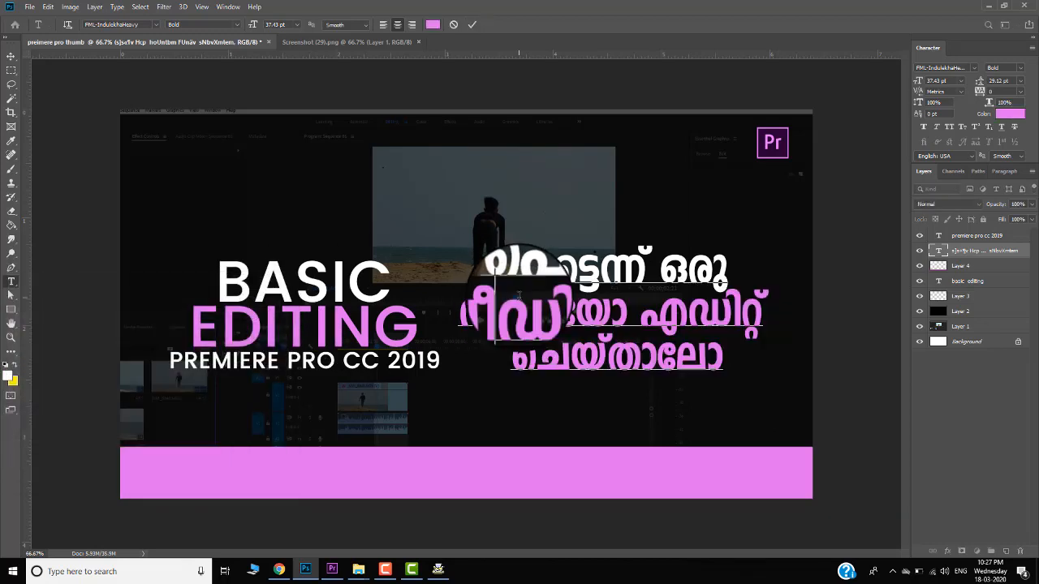
- Commit the Malayalam text, rotate it about -9.35° and shift it slightly up and to the left
key(Escape)
click(11, 56)
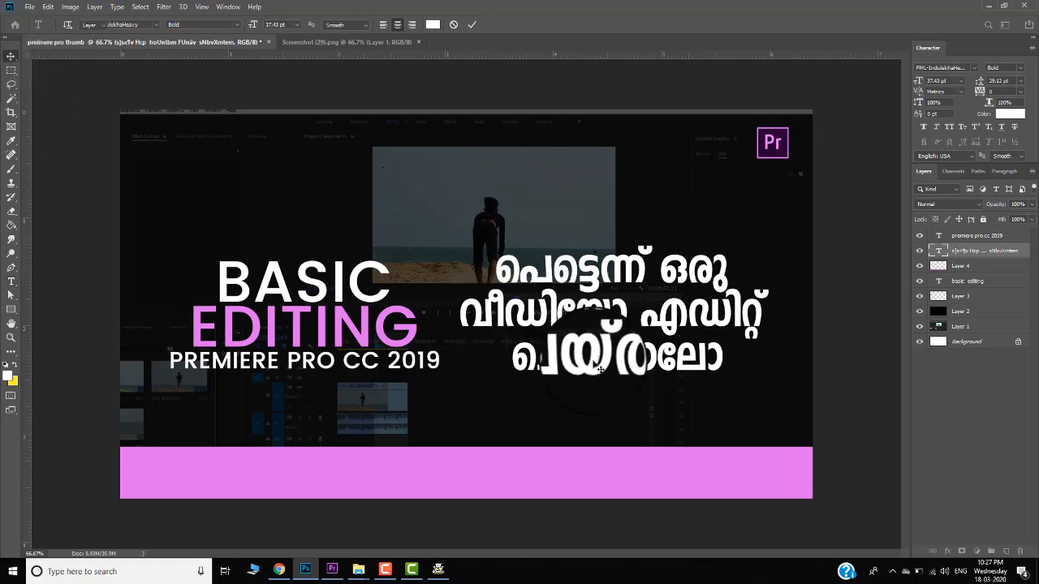
click(600, 370)
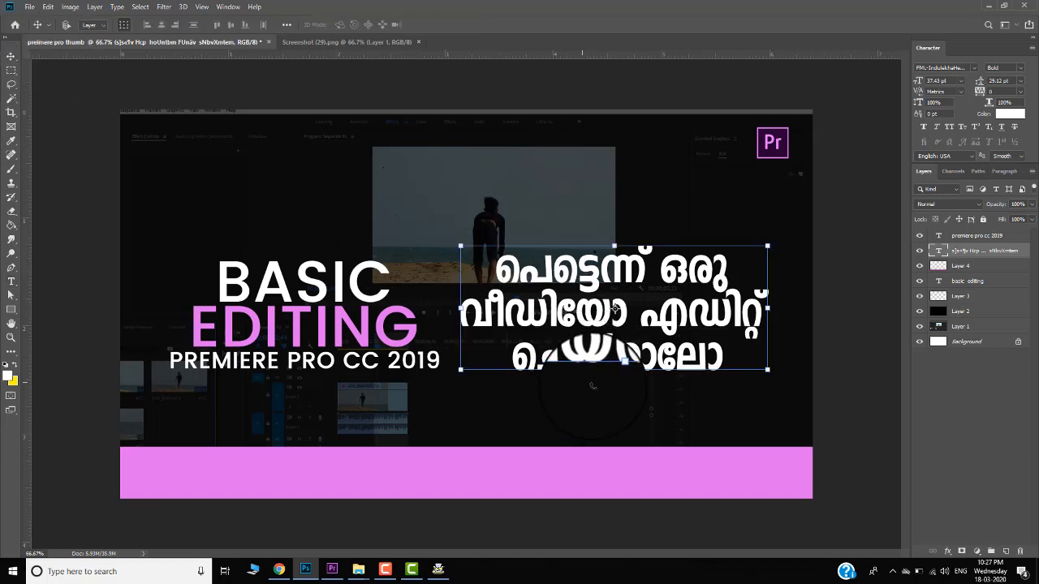
key(ctrl+t)
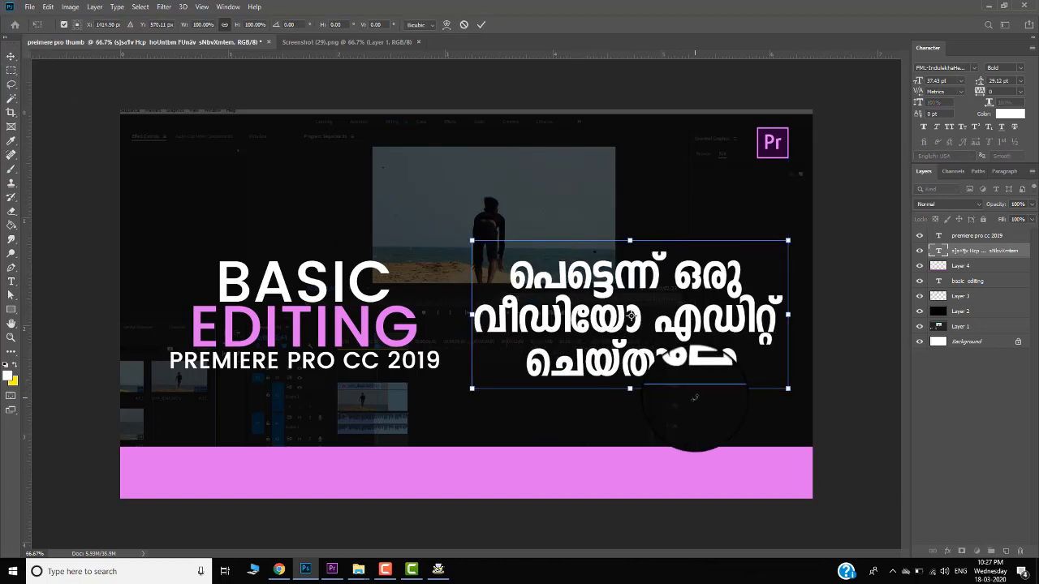
drag(696, 398, 702, 382)
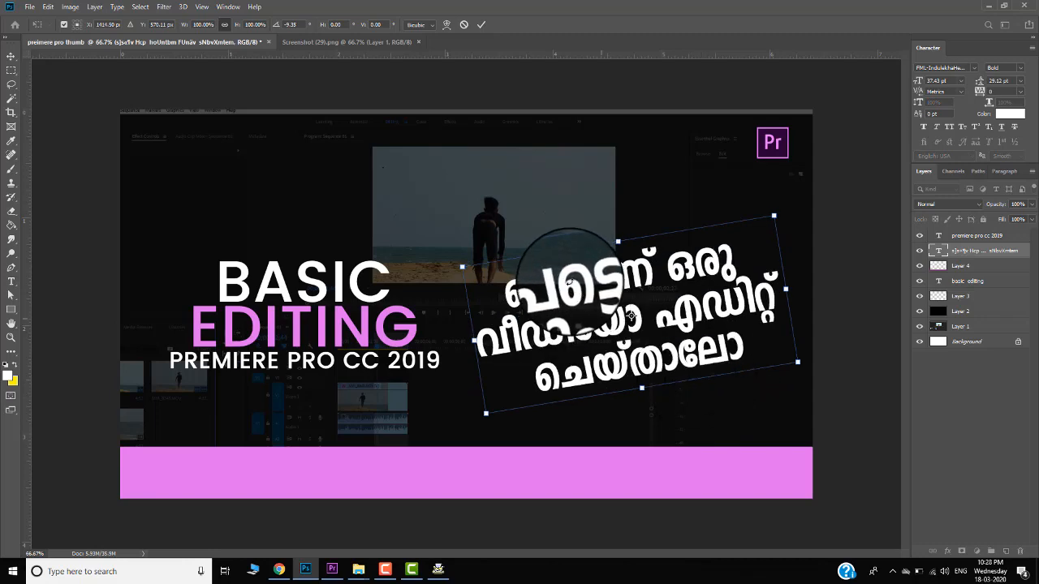
drag(569, 277, 560, 268)
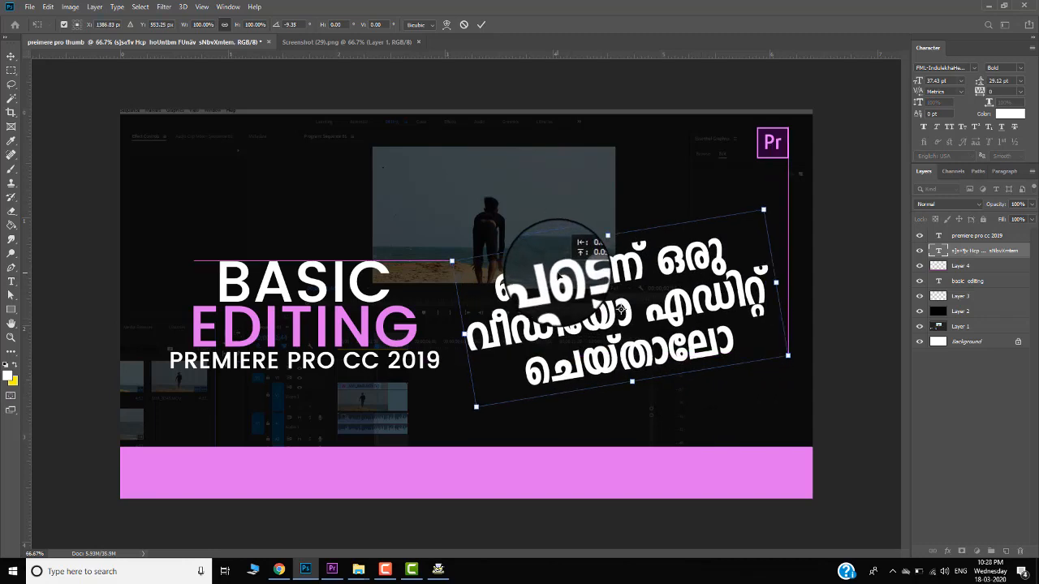
key(Escape)
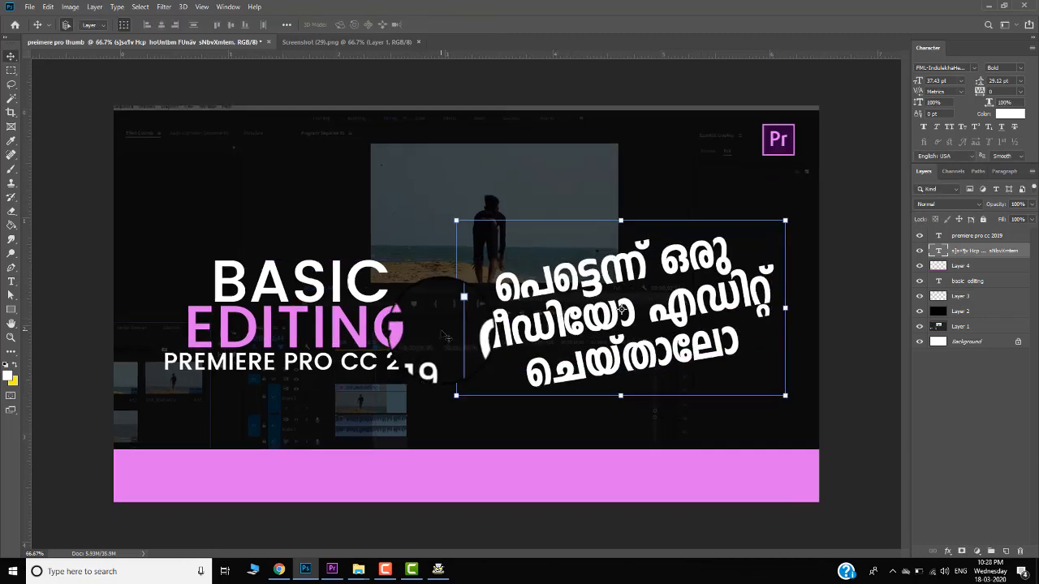
- Add a tall, narrow vertical bar between the title and the Malayalam text on a new layer, filled with the yellow background color
key(ctrl+plus)
drag(411, 401, 388, 349)
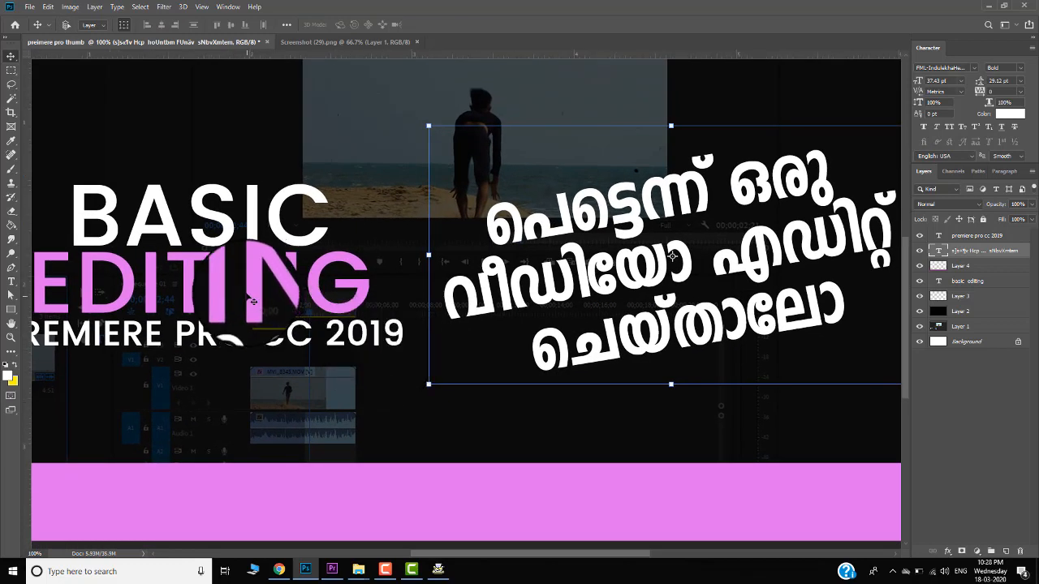
drag(248, 290, 259, 289)
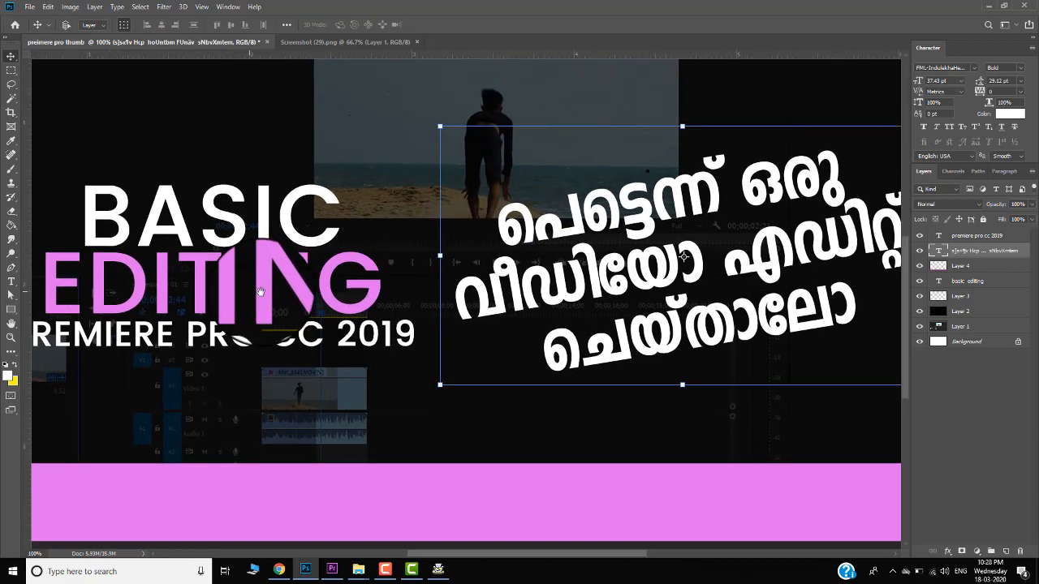
click(11, 70)
drag(439, 104, 439, 373)
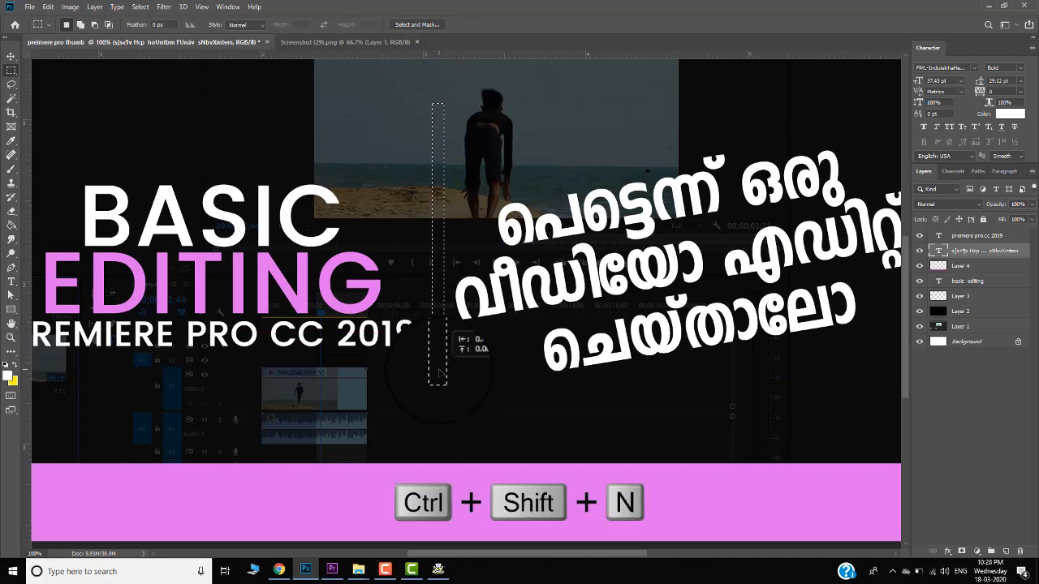
key(ctrl+shift+n)
key(Return)
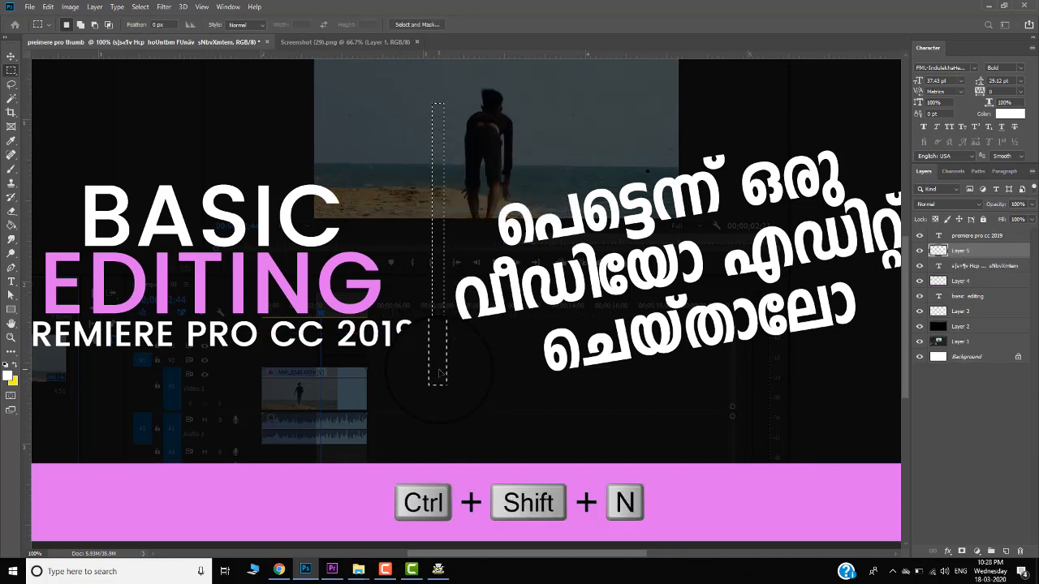
key(alt+BackSpace)
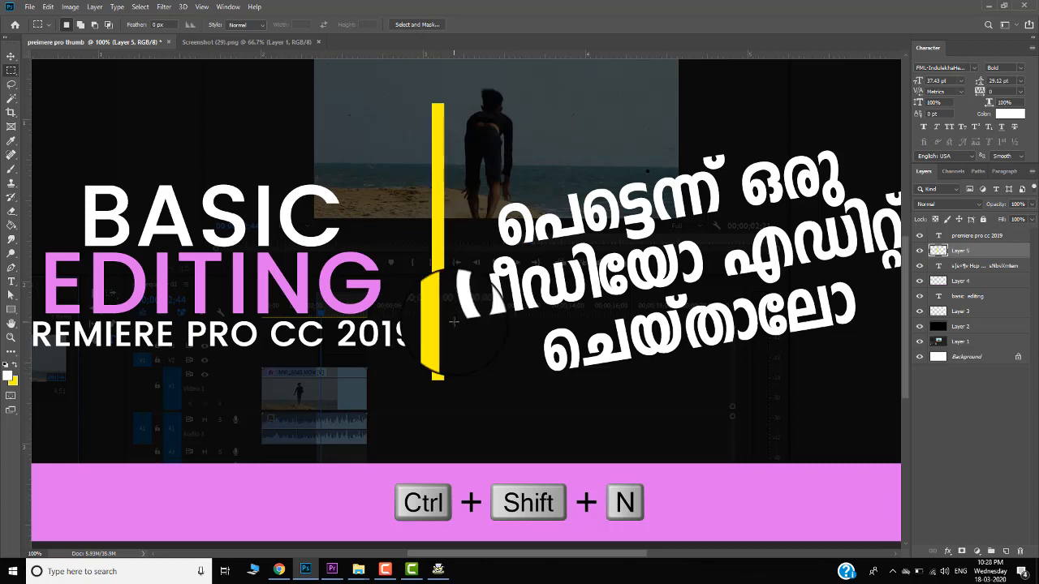
- Narrow the yellow divider bar between the title and the Malayalam text, keeping its height
key(ctrl+0)
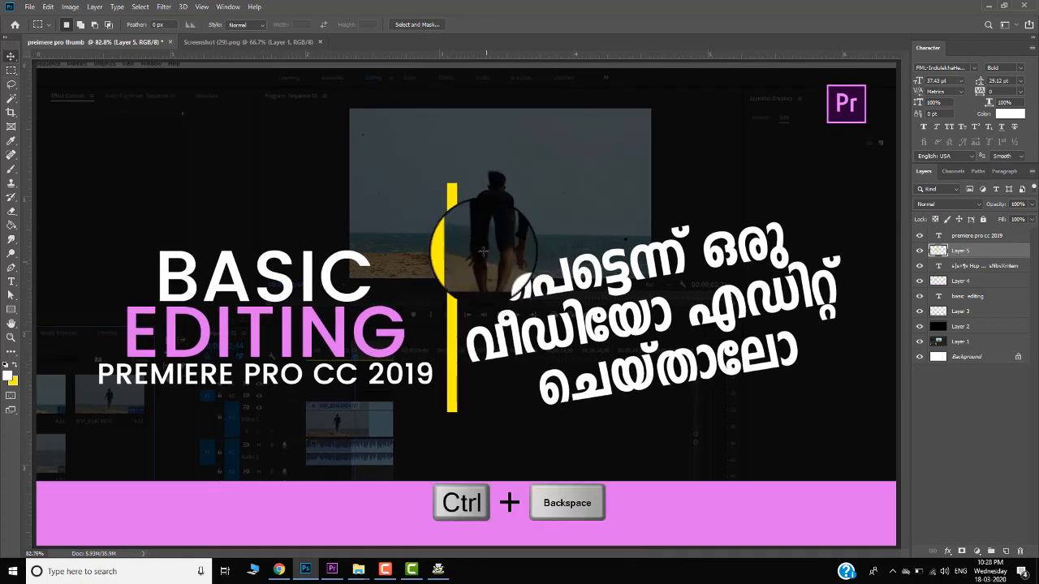
key(v)
key(ctrl+t)
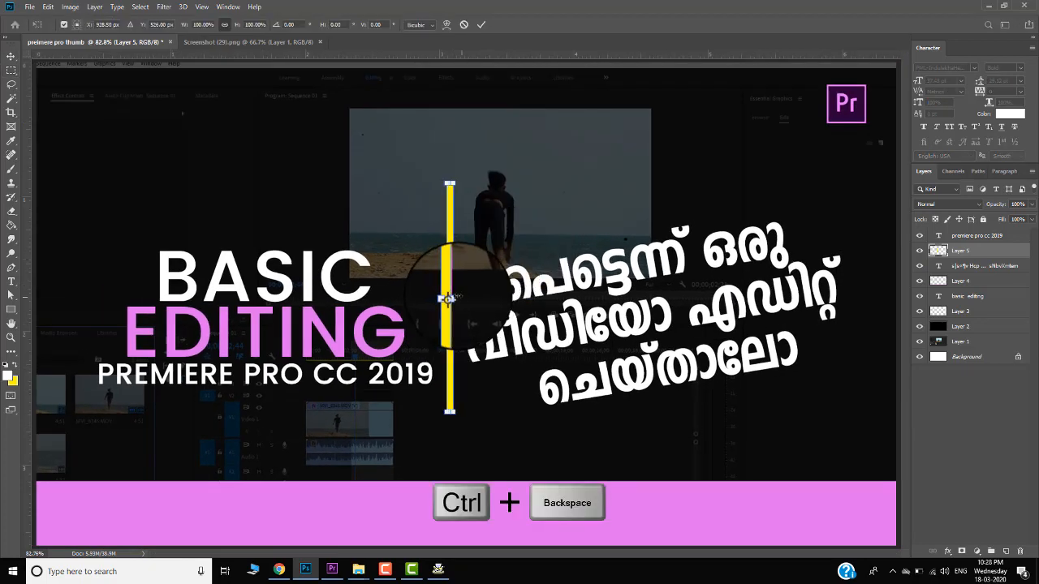
key(Return)
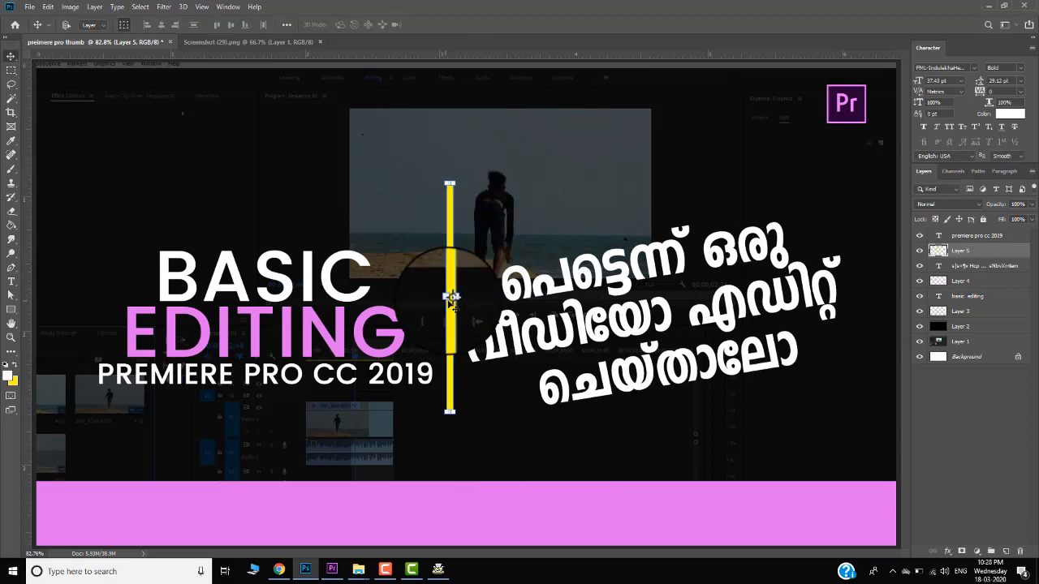
key(ctrl+t)
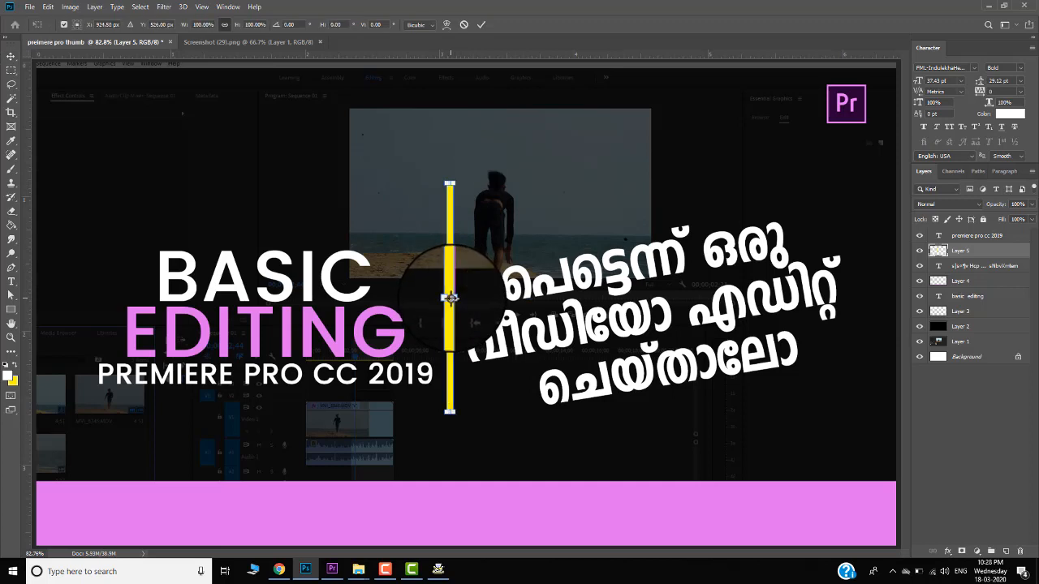
key(Return)
- Trim the yellow divider bar's width further to 66.67% and apply the transform
key(z)
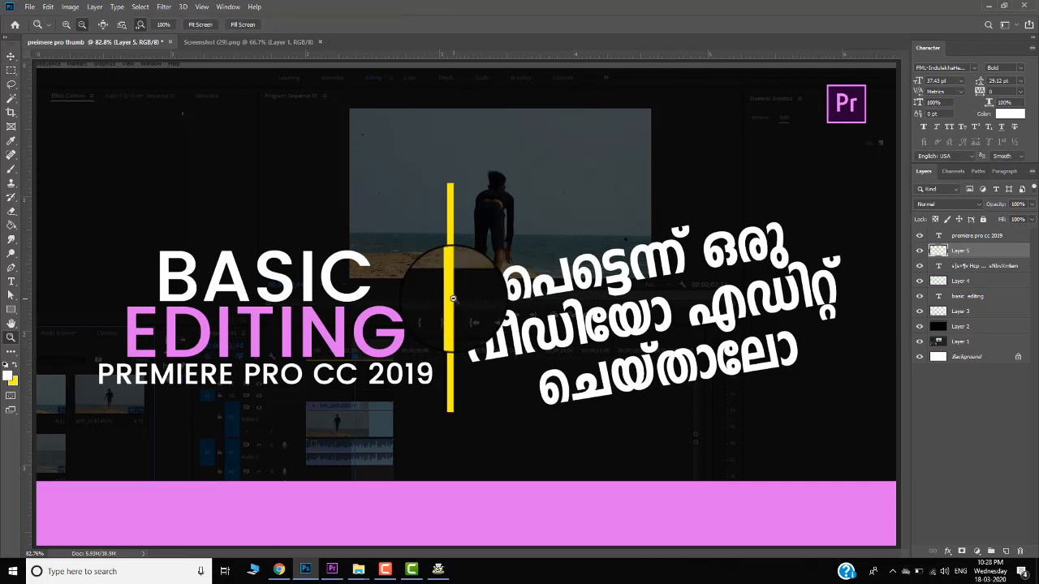
key(ctrl+equal)
key(ctrl+equal)
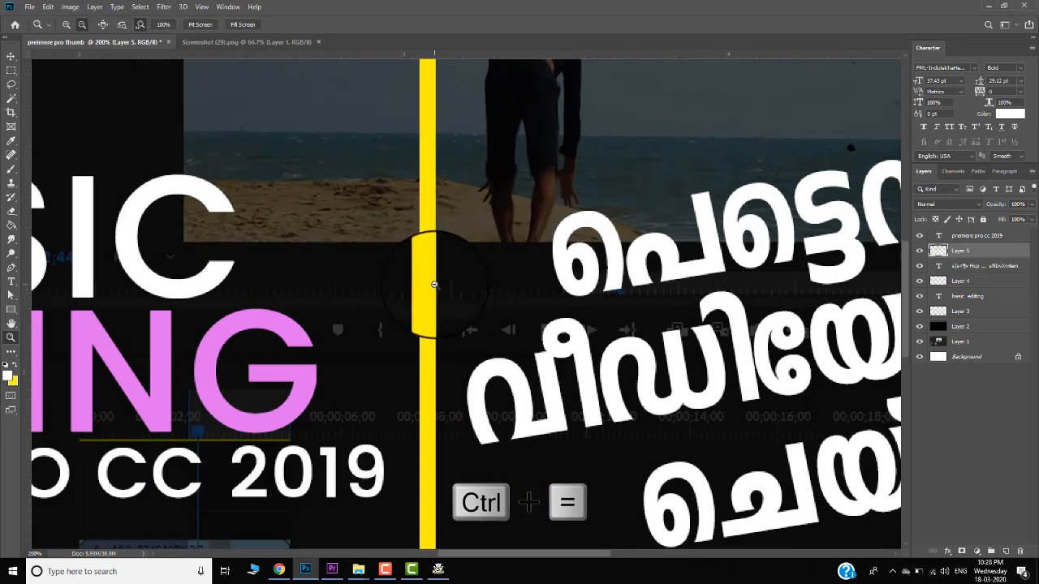
key(v)
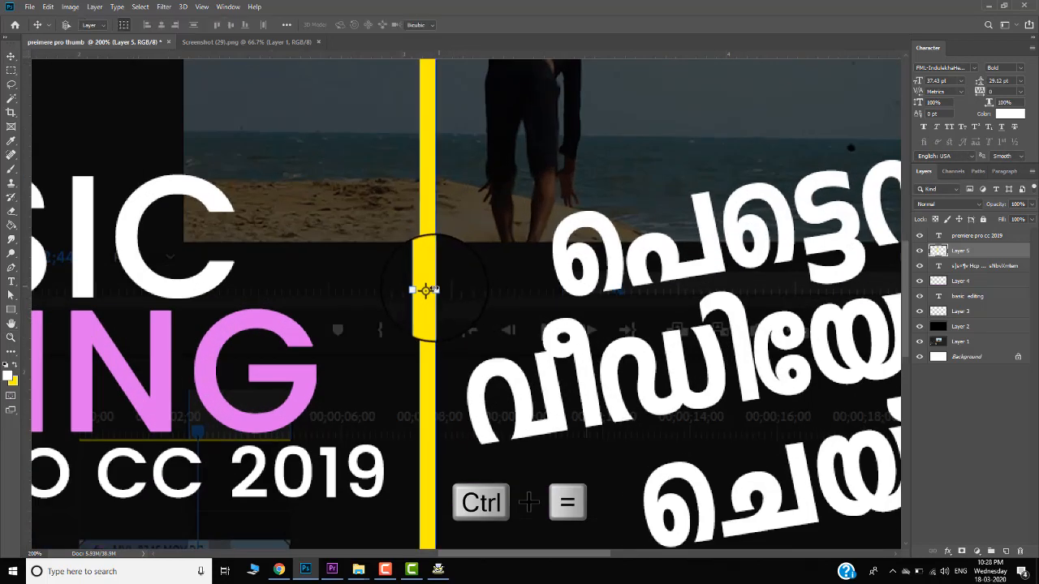
drag(435, 290, 430, 289)
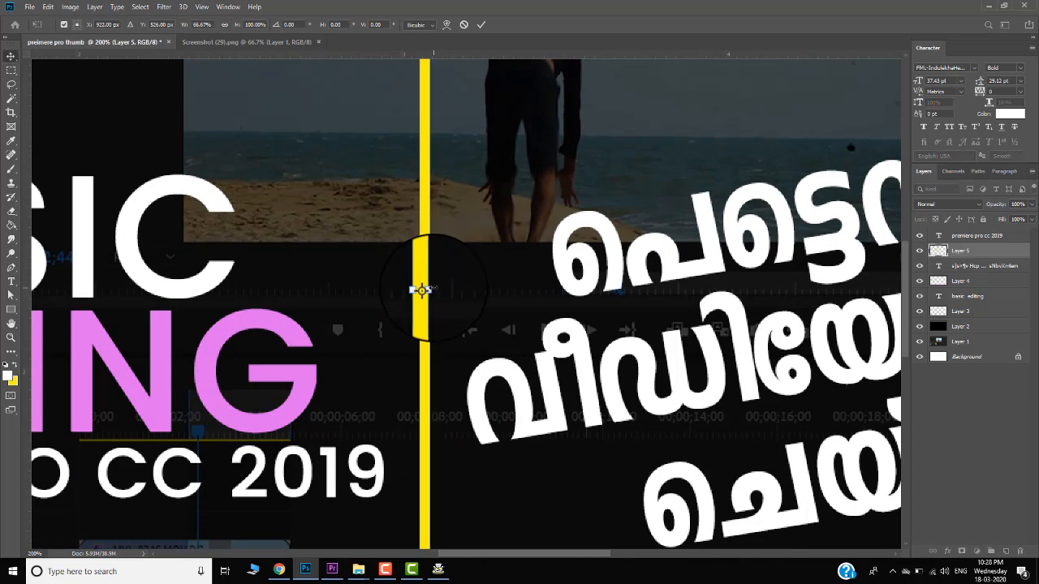
key(Return)
key(ctrl+0)
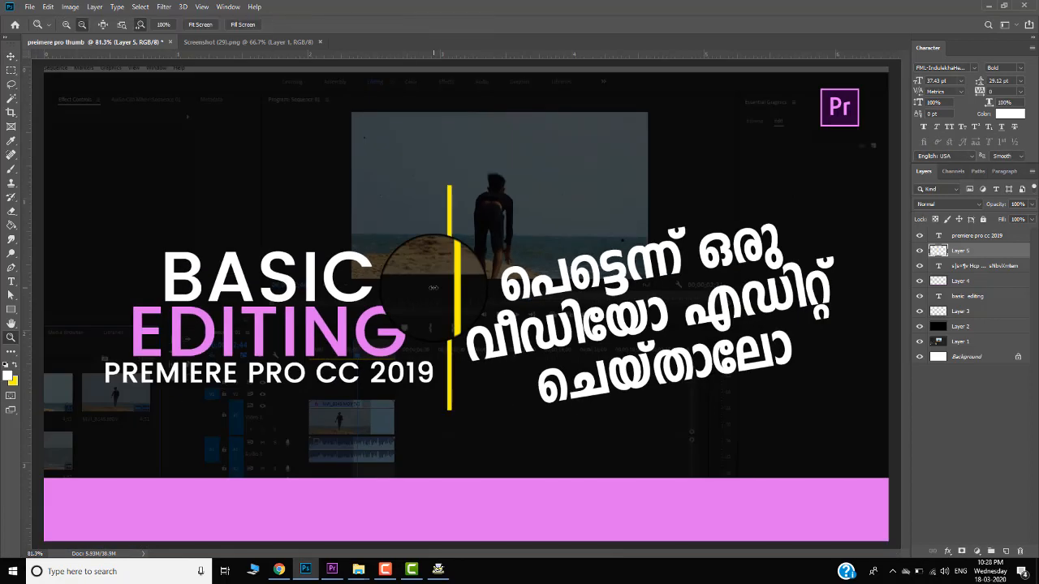
- Shorten the yellow divider bar from both ends to about 67% of its height
key(v)
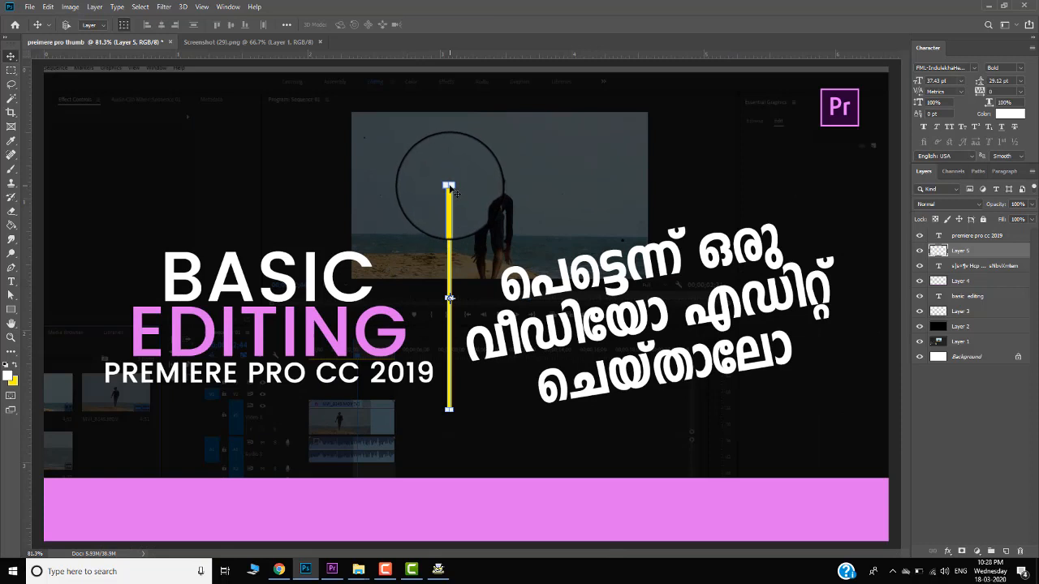
click(449, 186)
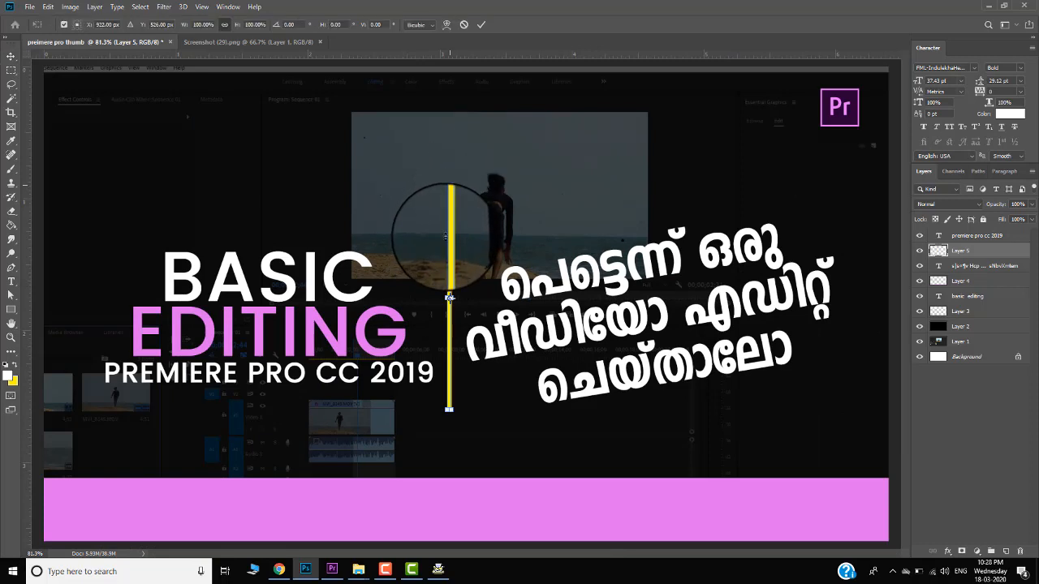
drag(449, 186, 449, 238)
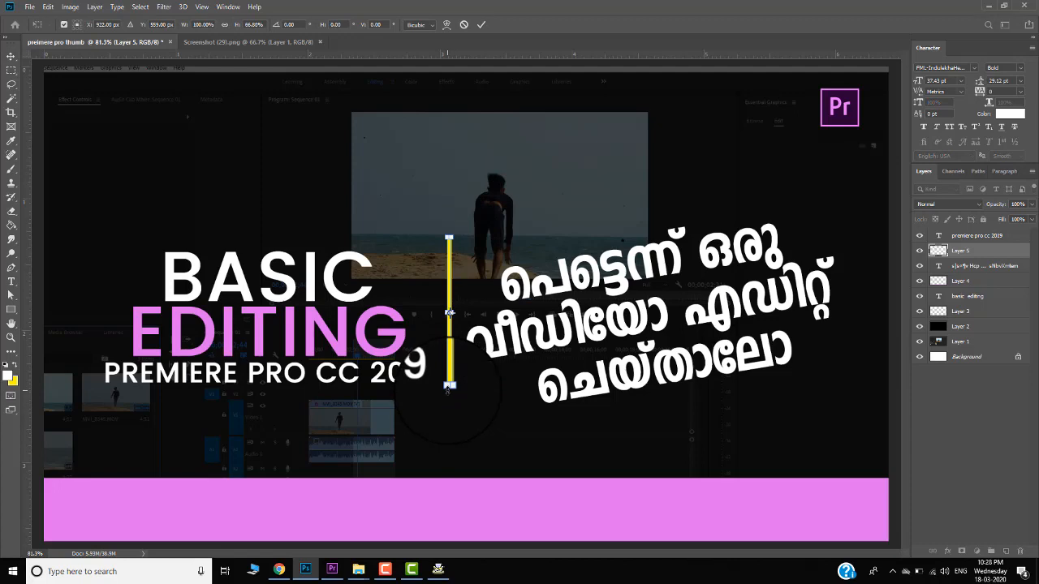
key(Return)
- Select the tilted Malayalam text layer and shift it slightly up and to the right
key(z)
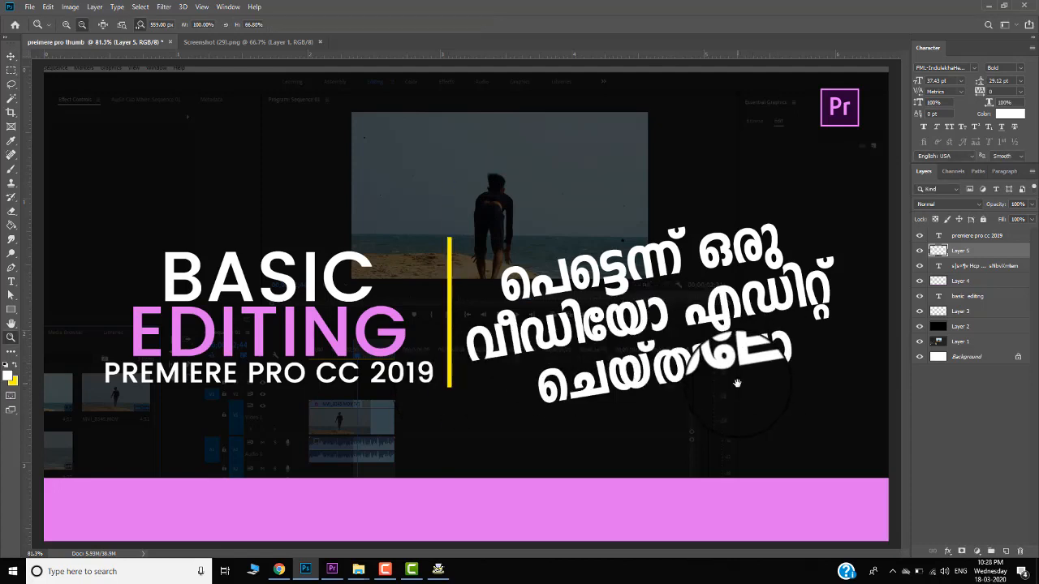
click(598, 367)
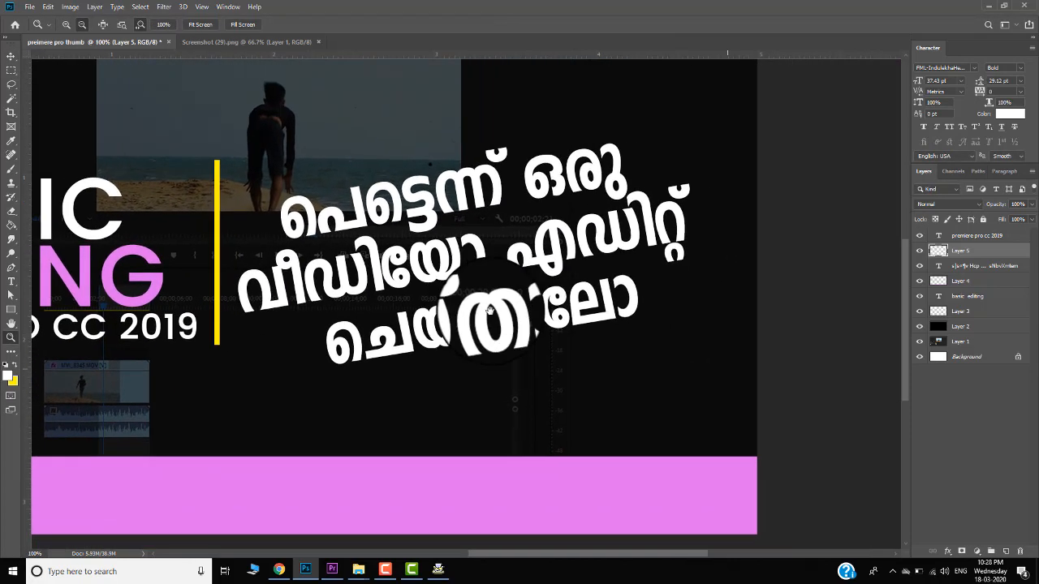
key(v)
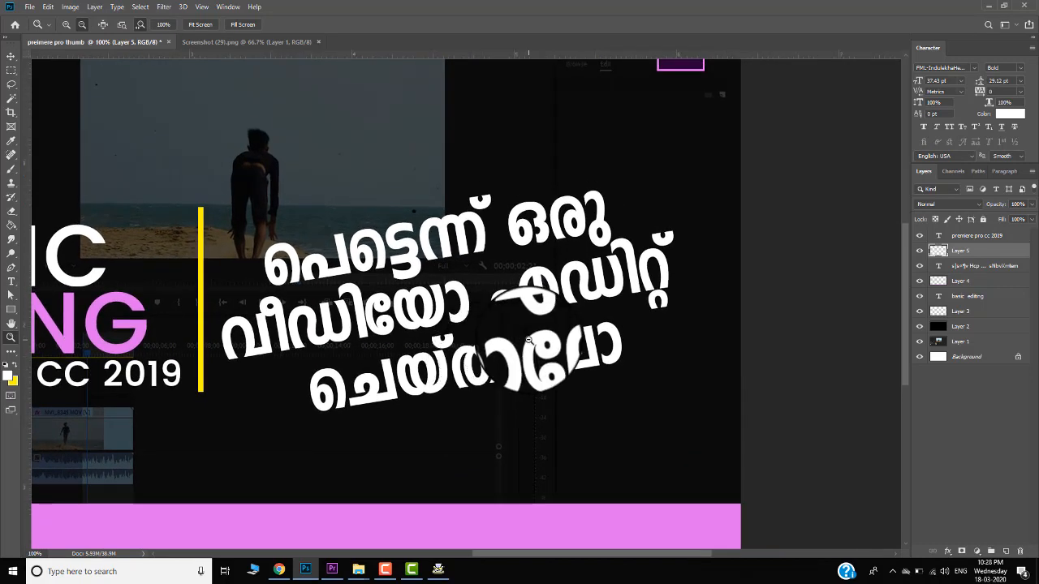
right_click(465, 251)
click(487, 236)
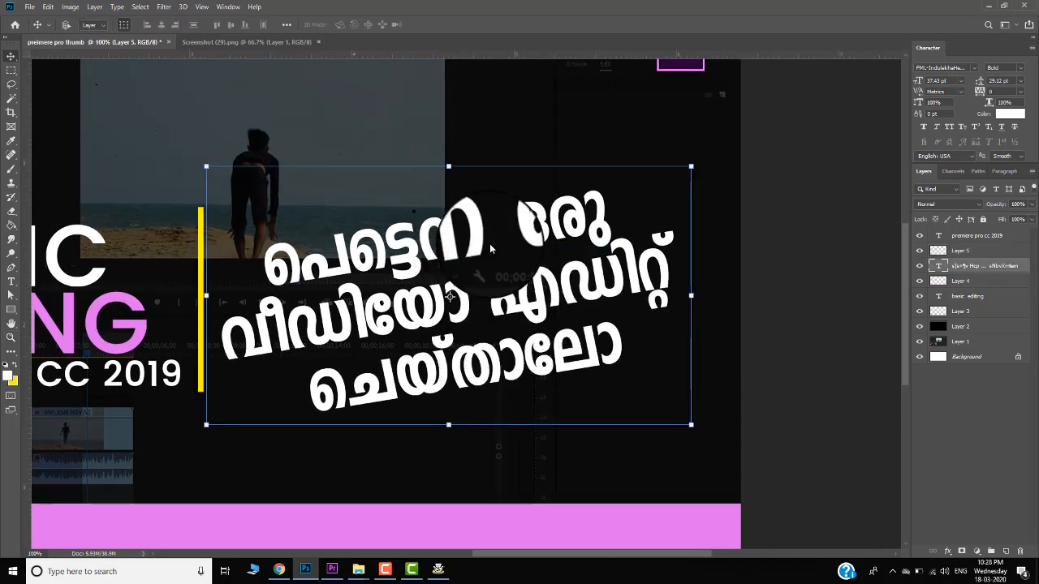
drag(490, 243, 488, 224)
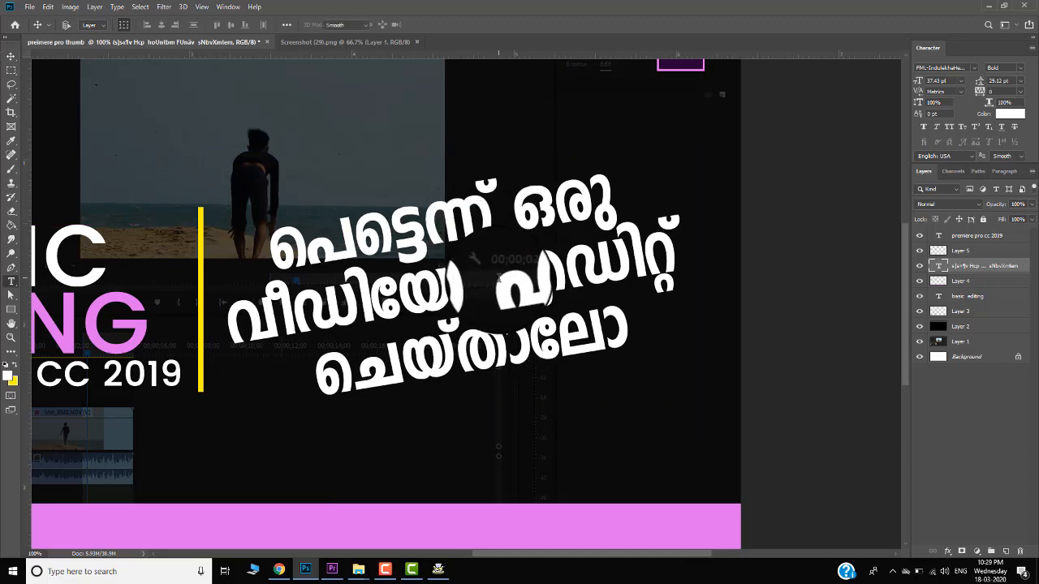
- Recolor the last word of the second Malayalam line with the pink sampled from the lower band and commit the text
double_click(524, 279)
drag(714, 258, 696, 261)
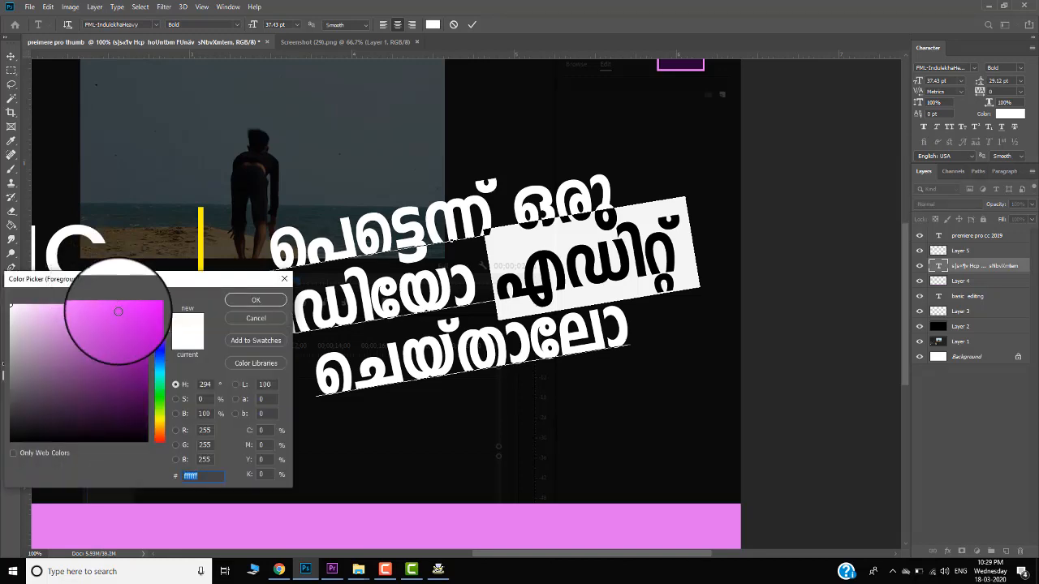
click(113, 507)
key(Return)
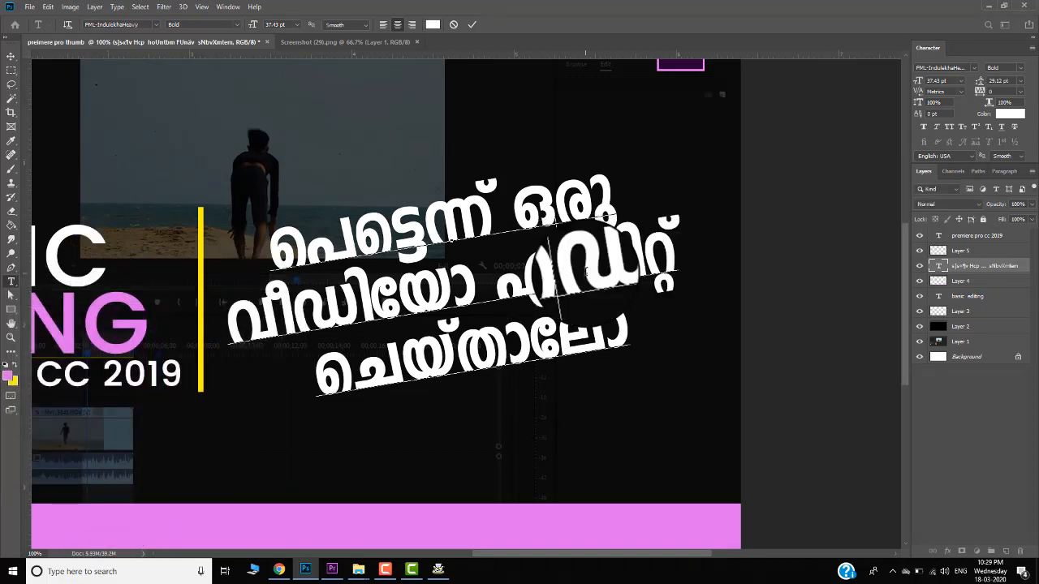
key(ctrl+minus)
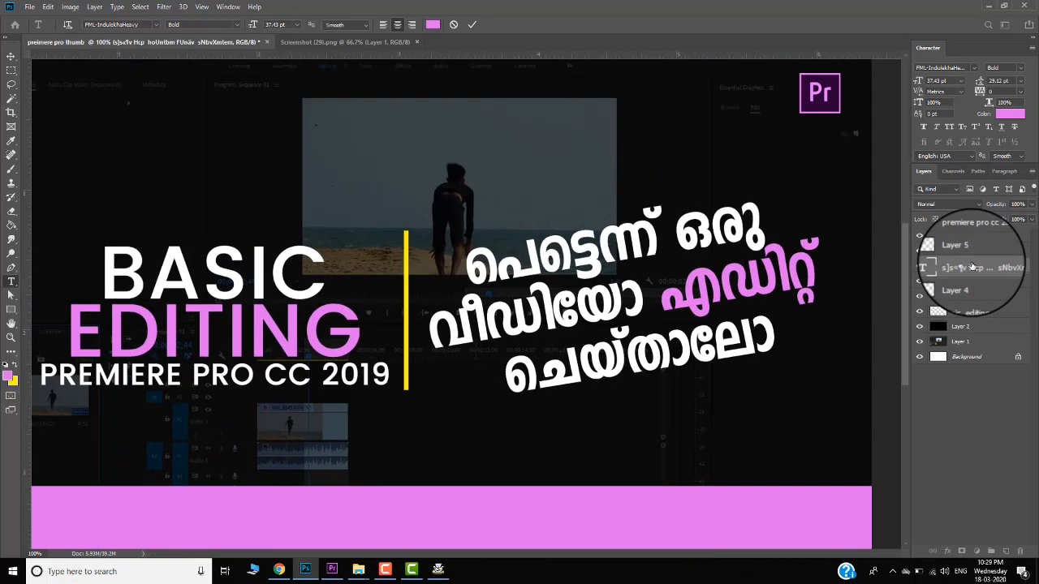
key(ctrl+minus)
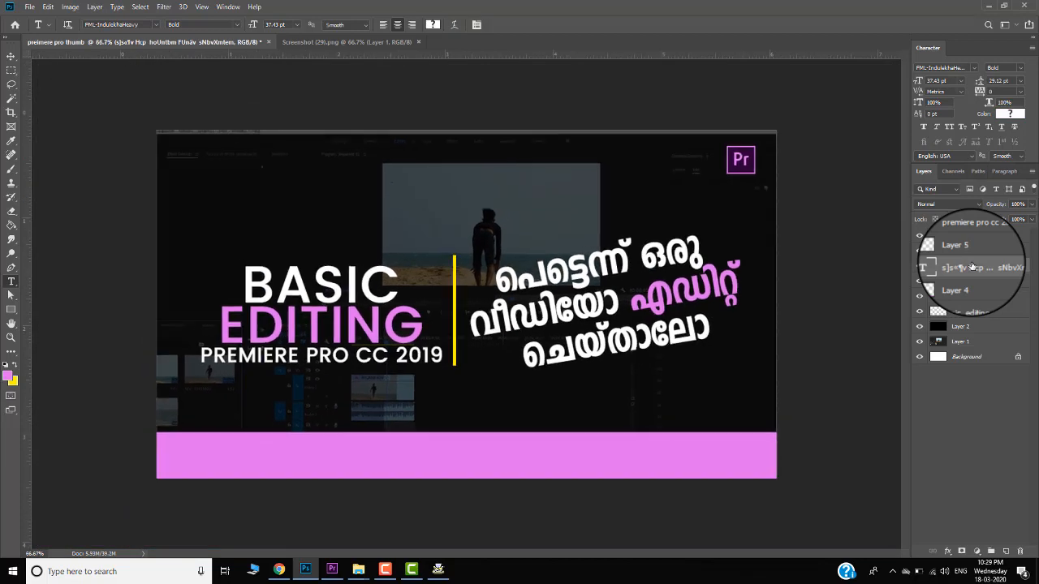
key(ctrl+plus)
key(ctrl+minus)
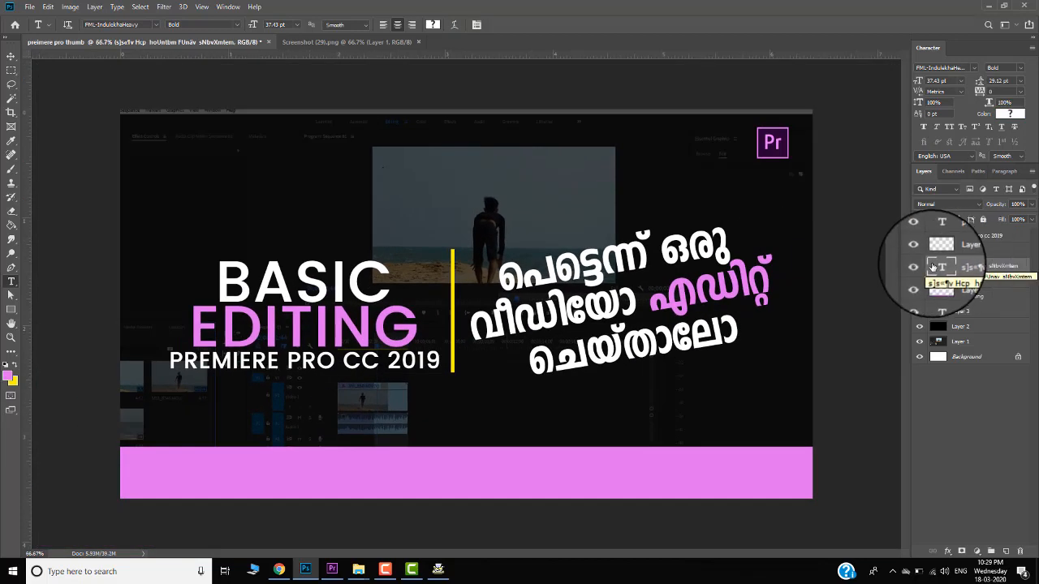
- Select the BASIC EDITING and PREMIERE PRO CC 2019 text layers and shift them together to the left, away from the yellow bar
key(v)
right_click(339, 300)
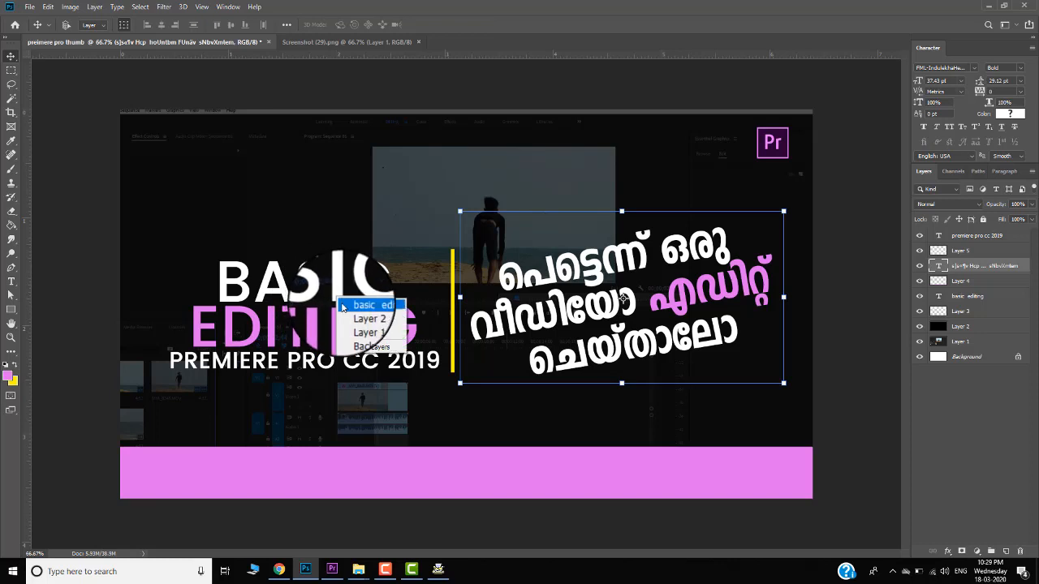
click(351, 294)
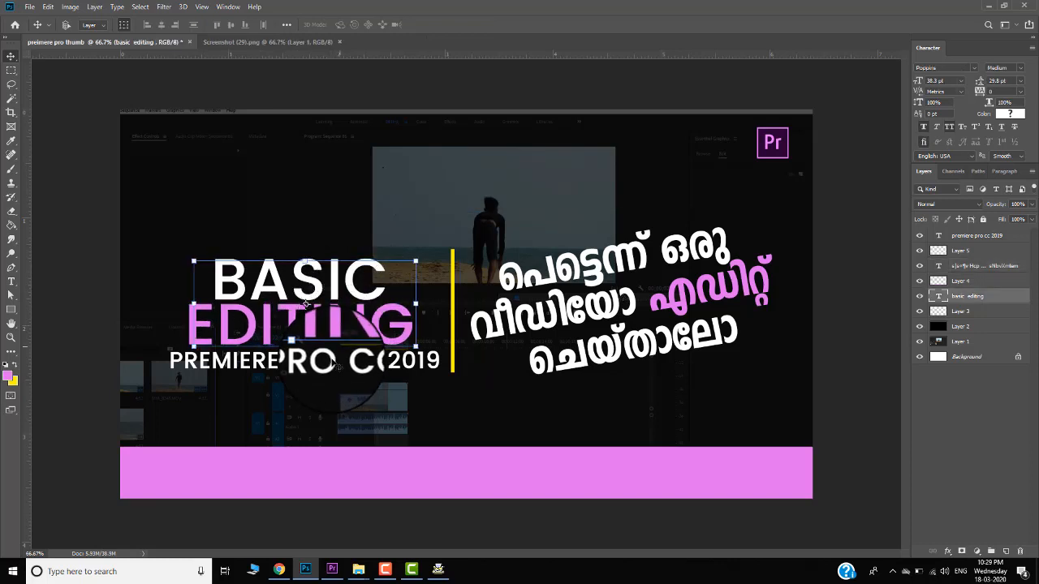
right_click(336, 359)
click(333, 350)
mouse_move(329, 350)
mouse_down()
mouse_move(335, 340)
mouse_move(320, 335)
mouse_up()
key(z)
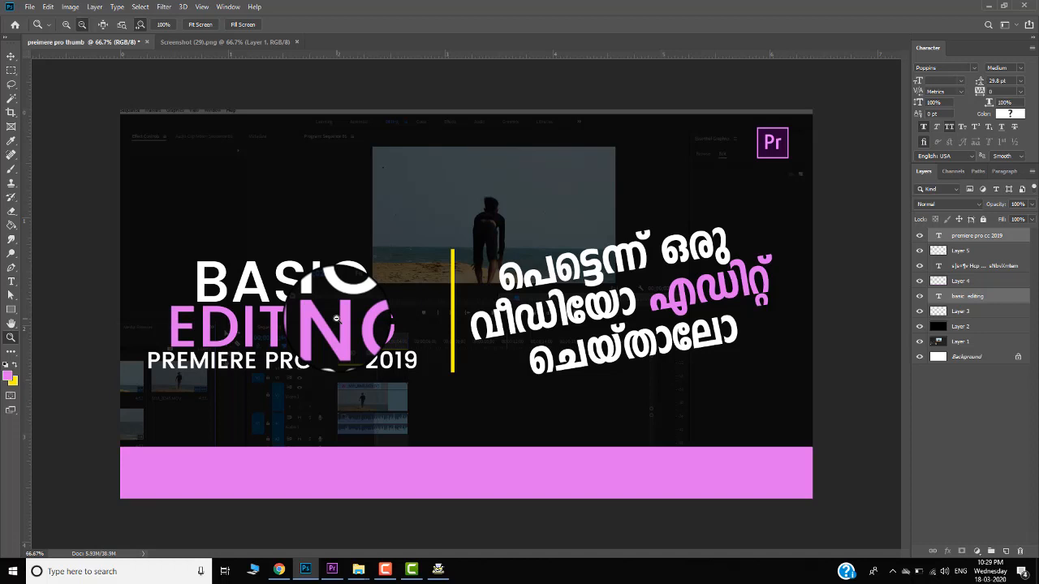
click(412, 570)
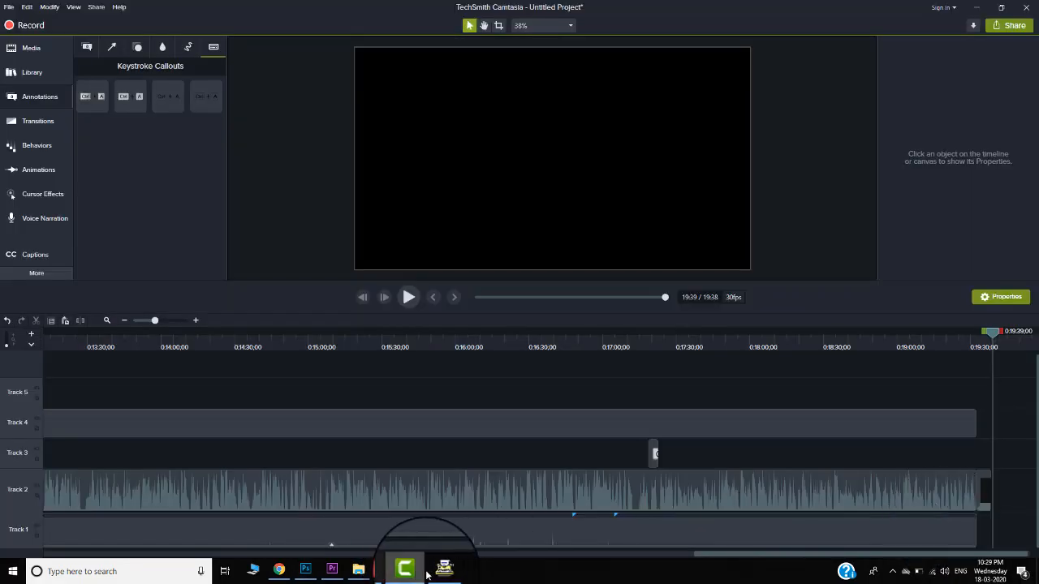
click(412, 570)
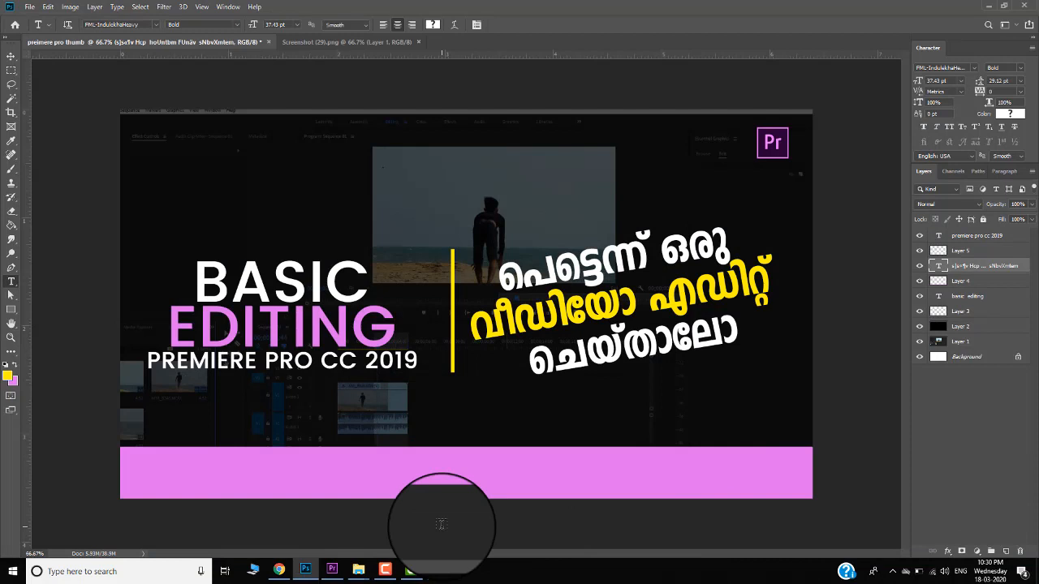
- Start a new text layer on the pink band with the color set to black 000000 and the font to Poppins Regular
click(363, 496)
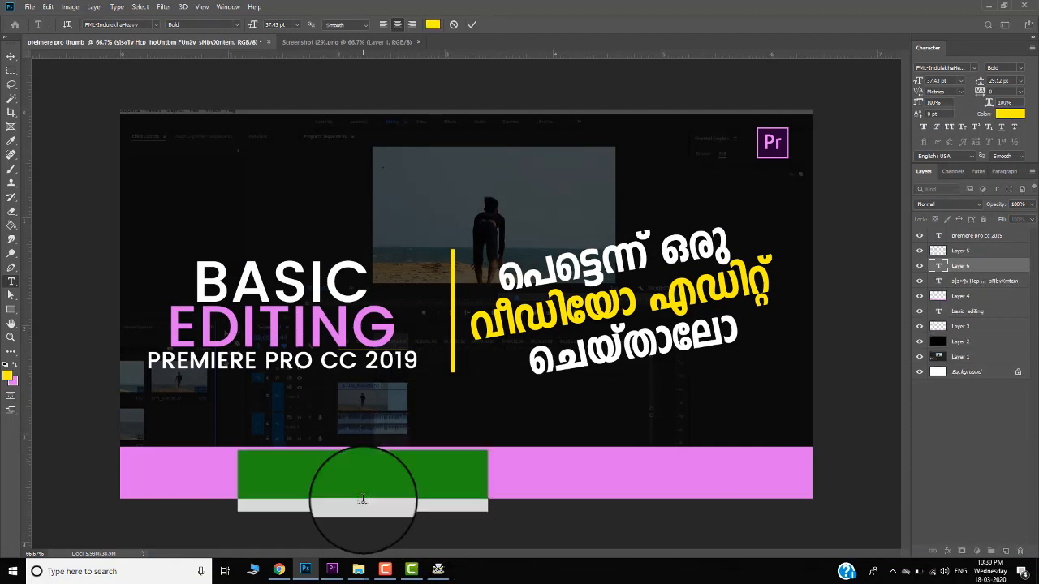
click(8, 367)
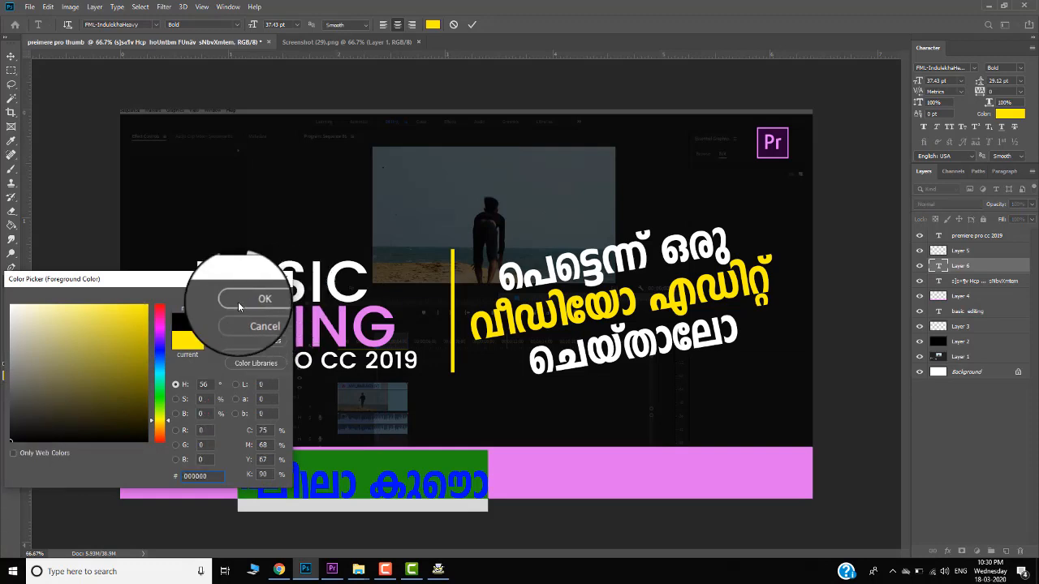
click(266, 297)
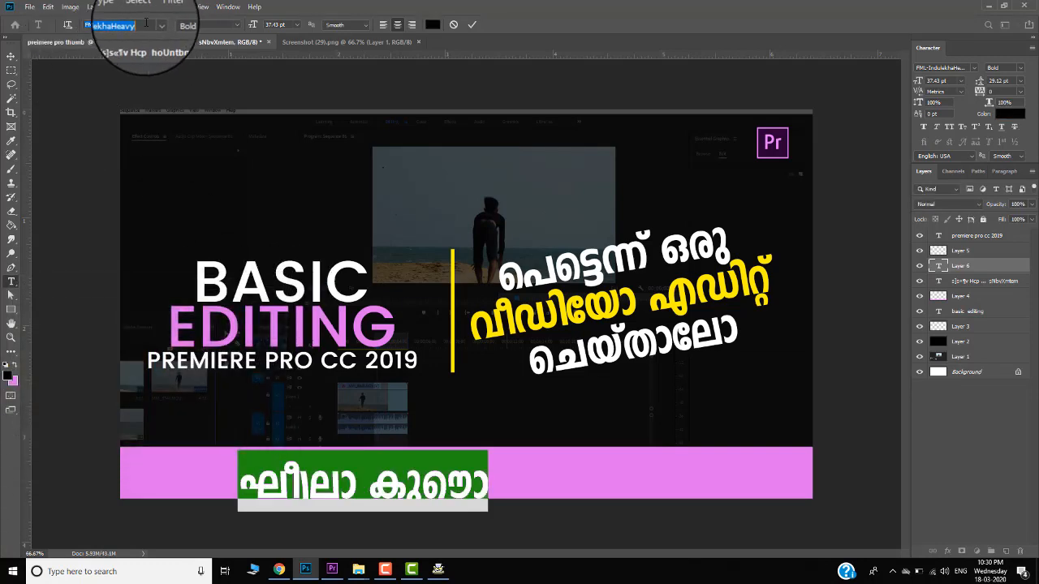
text(pop)
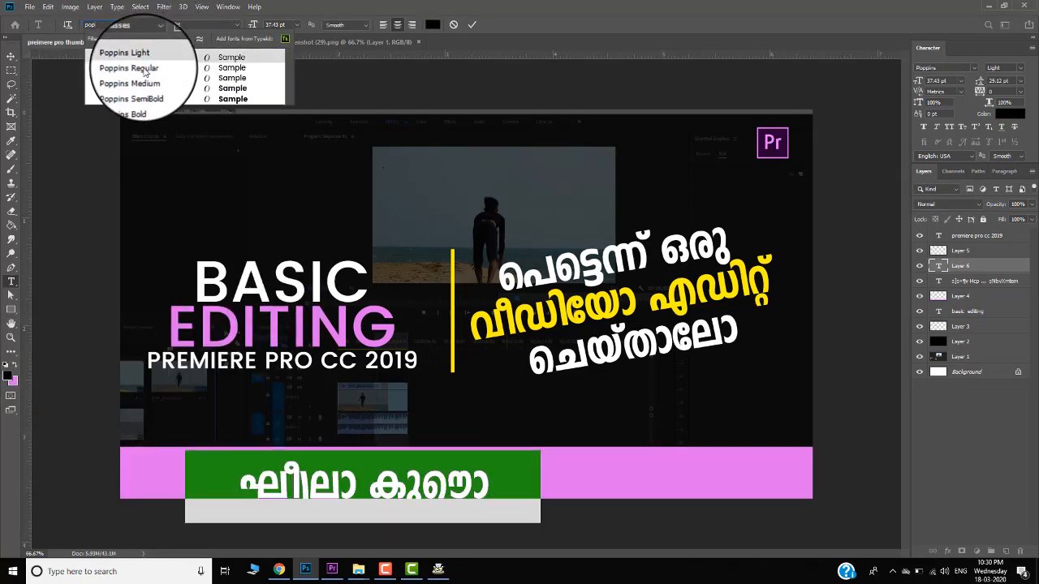
key(Return)
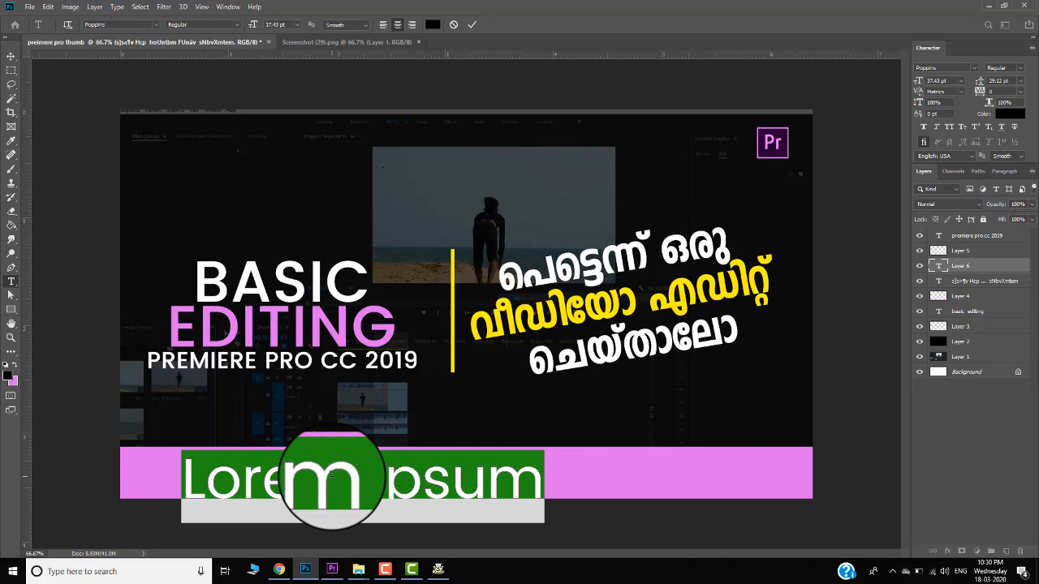
- Enter the caption "tutorail- 1" on the pink band, with a hyphen placed directly after the word
key(Right)
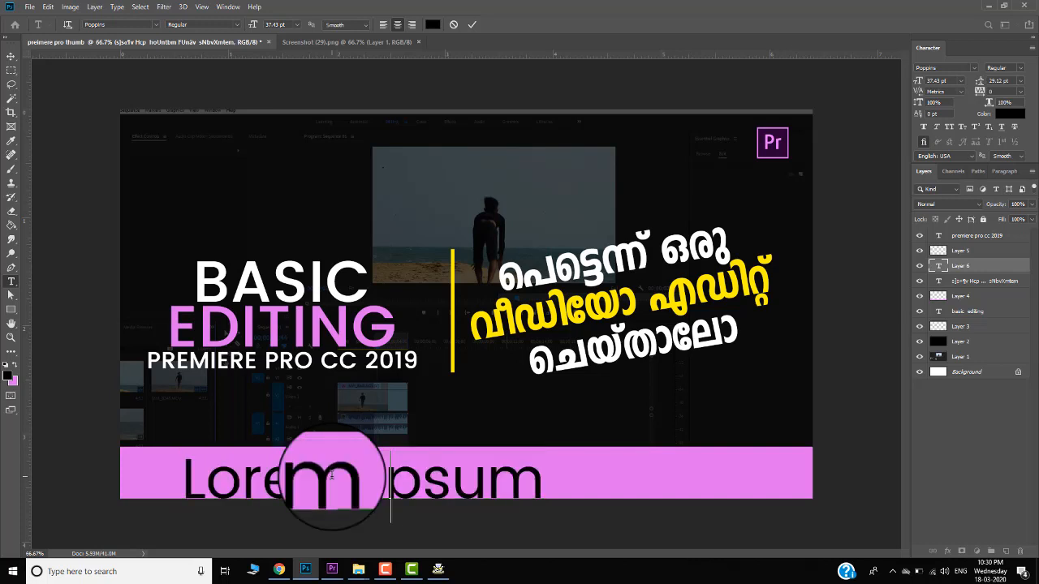
text(tutorail 1)
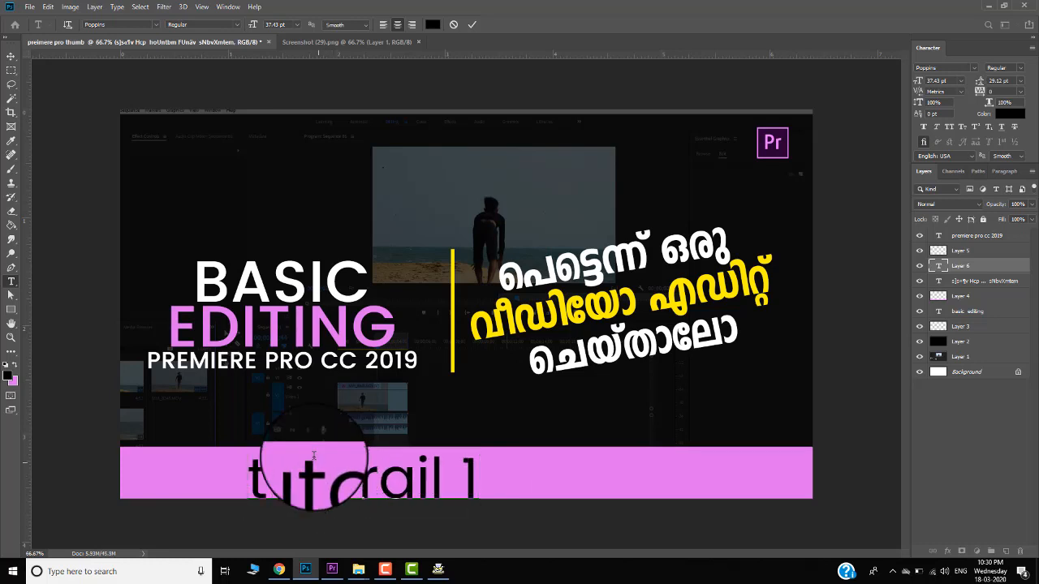
click(462, 479)
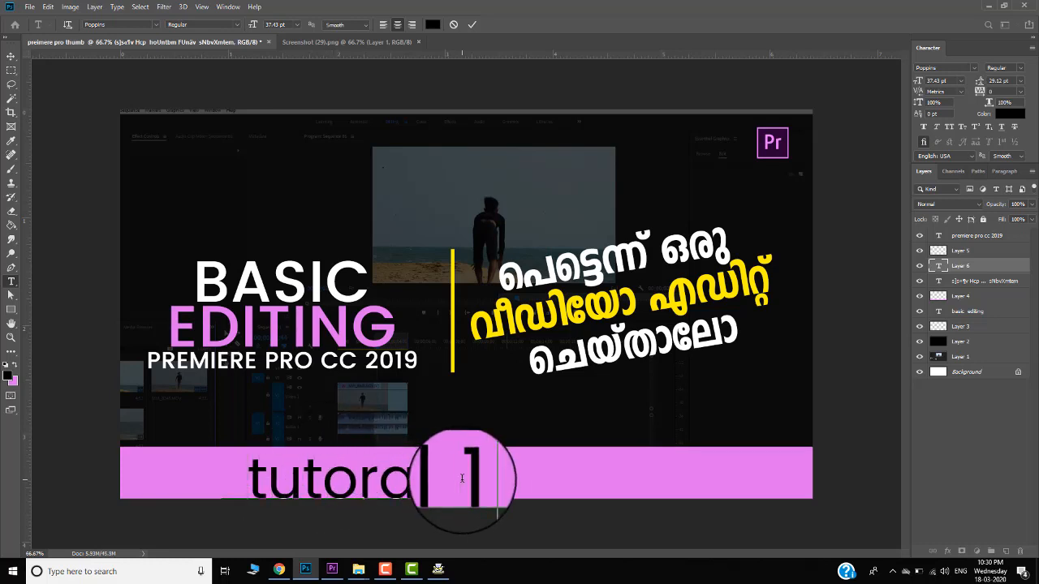
text(-)
key(ctrl+a)
click(442, 479)
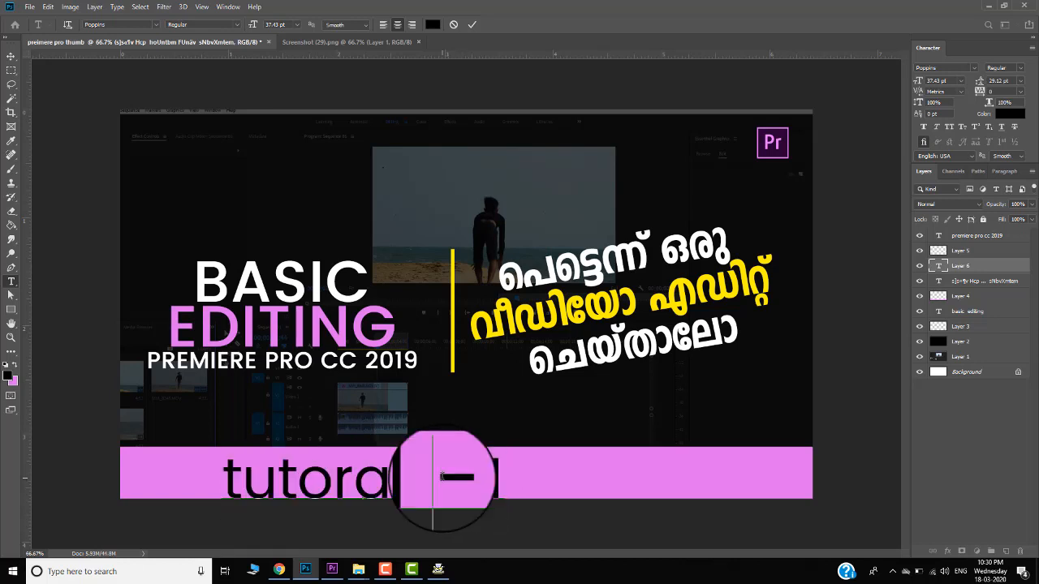
key(BackSpace)
- Reduce the whole caption to 18.43 pt and move it to the right end of the pink band
key(ctrl+a)
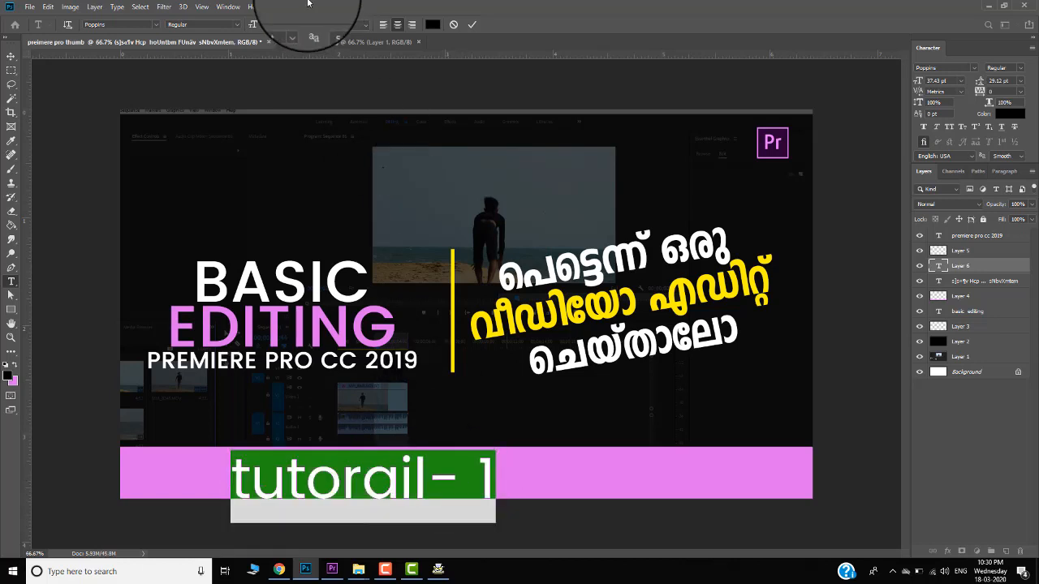
mouse_move(254, 25)
mouse_down()
mouse_move(246, 29)
mouse_move(273, 29)
mouse_up()
drag(334, 509, 452, 520)
drag(197, 529, 178, 552)
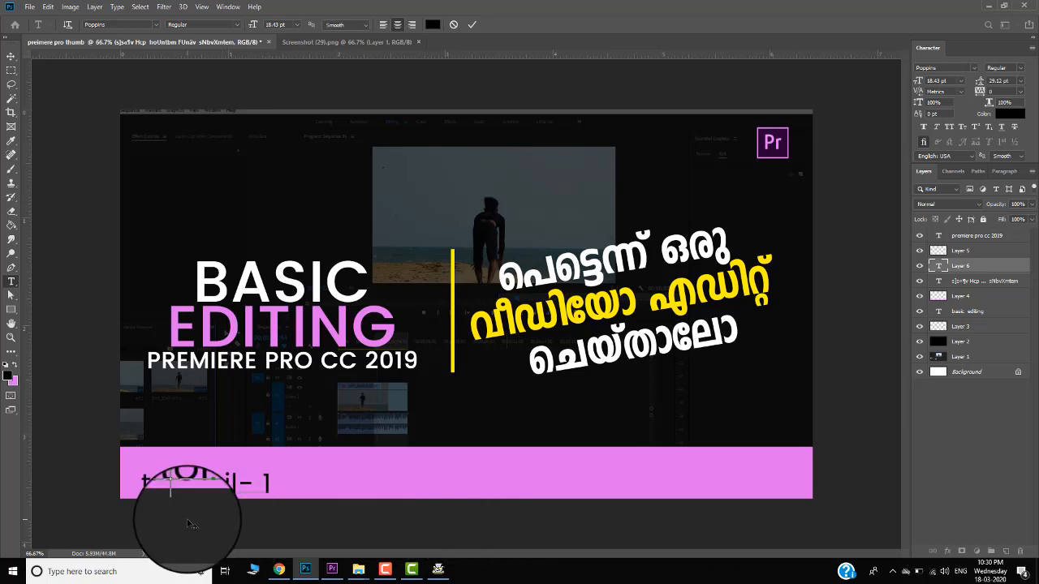
drag(691, 507, 696, 511)
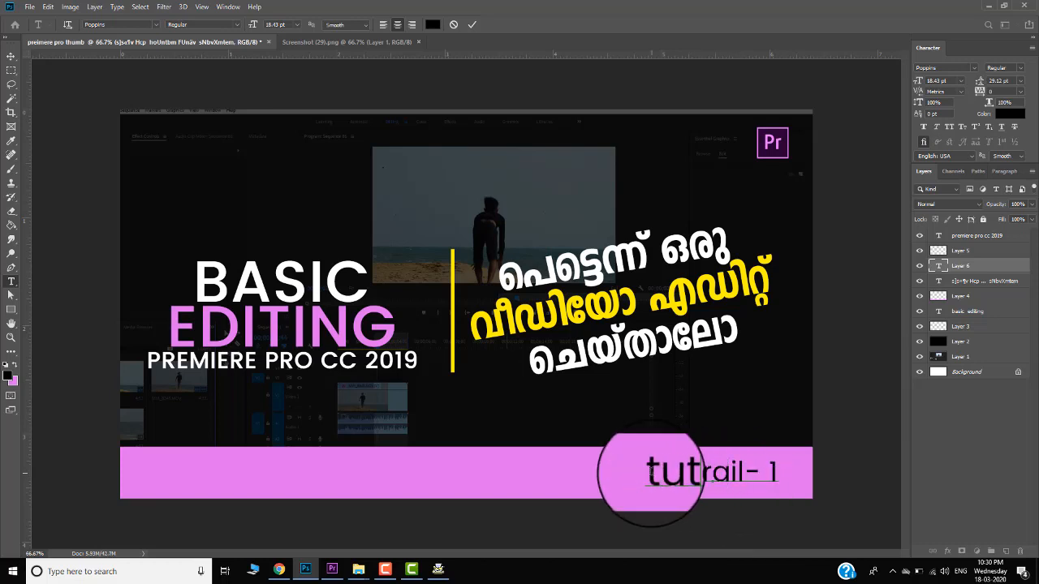
- Recolor the entire "tutorail- 1" caption white and commit the text
double_click(652, 472)
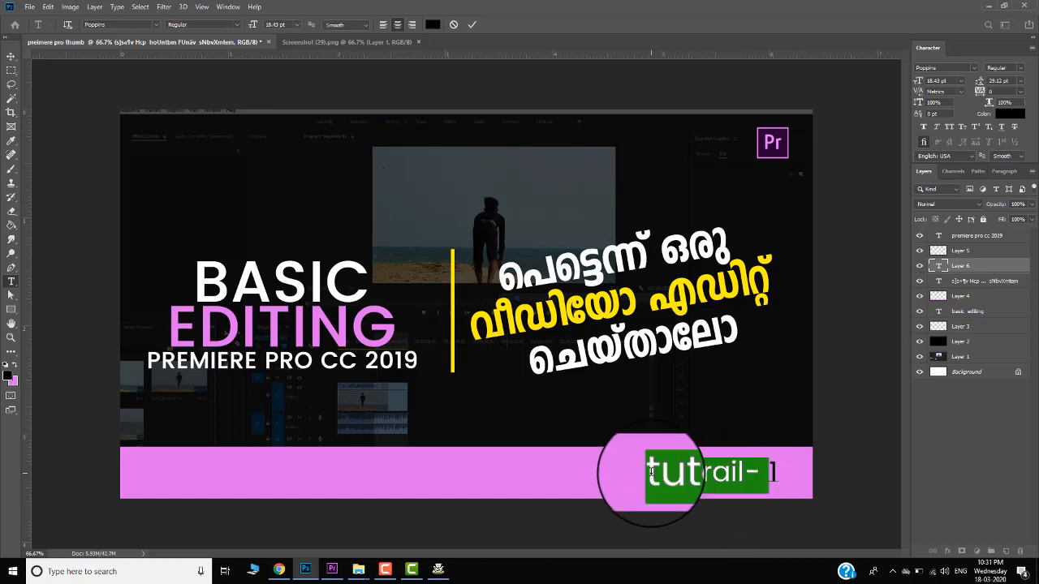
click(8, 374)
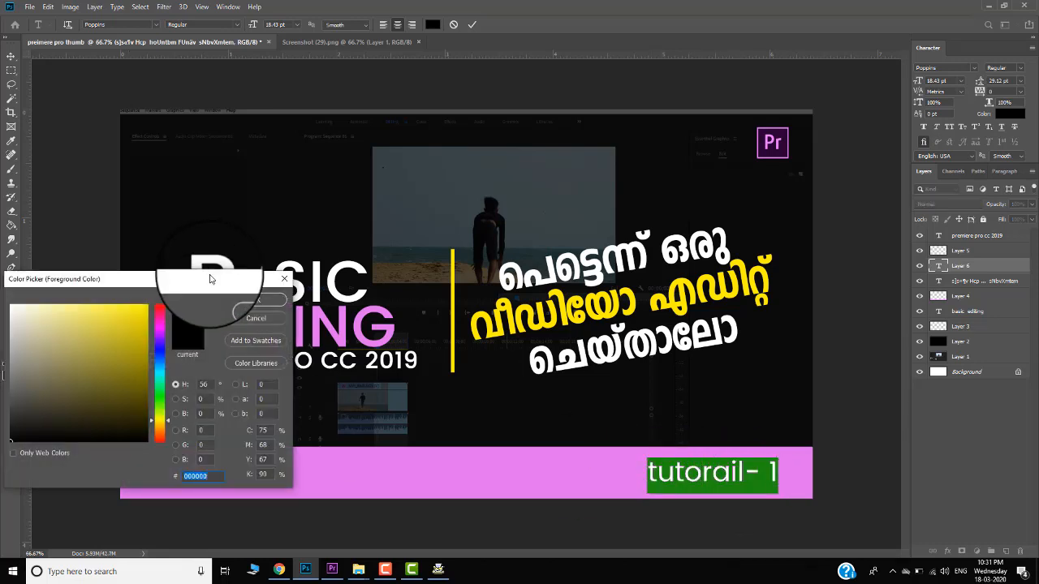
click(256, 299)
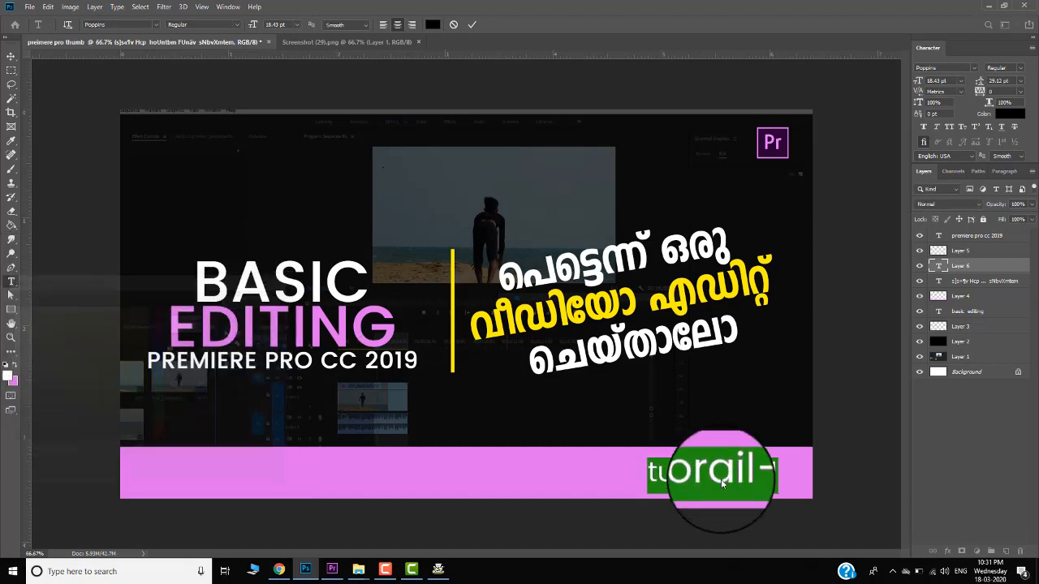
click(946, 267)
key(ctrl+minus)
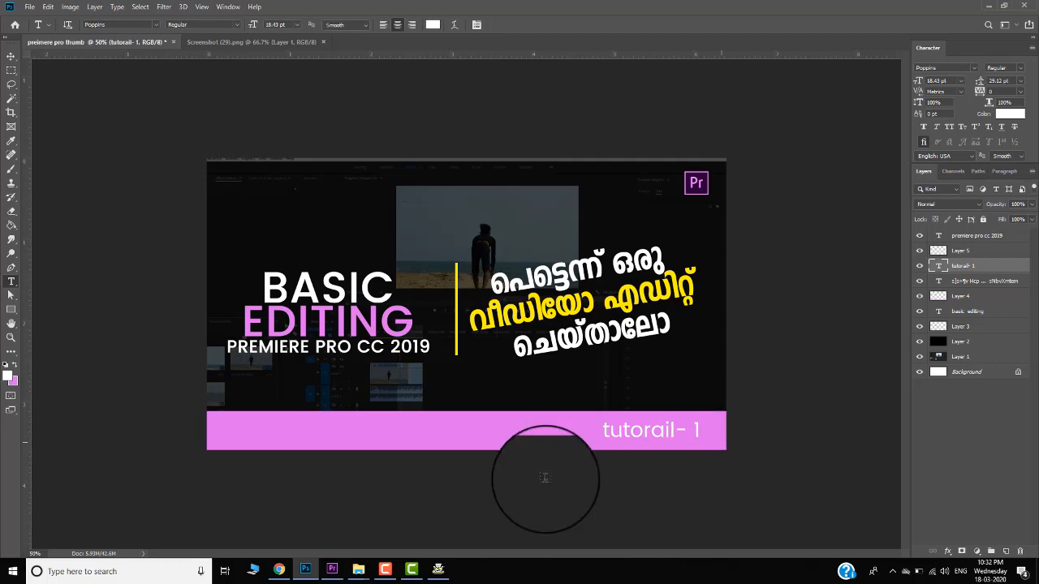
key(ctrl+Return)
- Rotate the tilted Malayalam text layer by about 9.8° until its lines are level, and shift it slightly down
key(v)
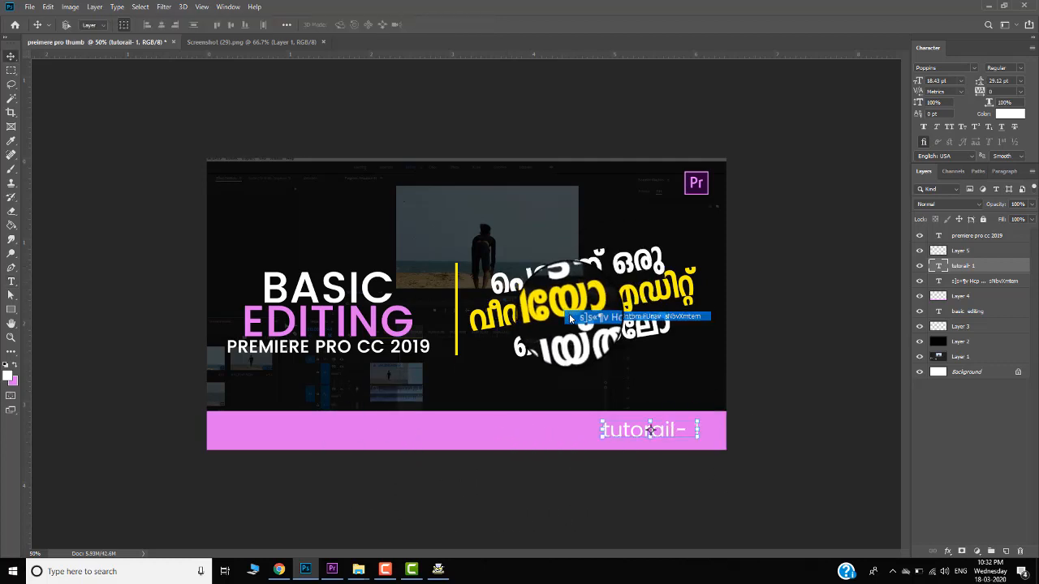
click(569, 317)
drag(717, 309, 717, 343)
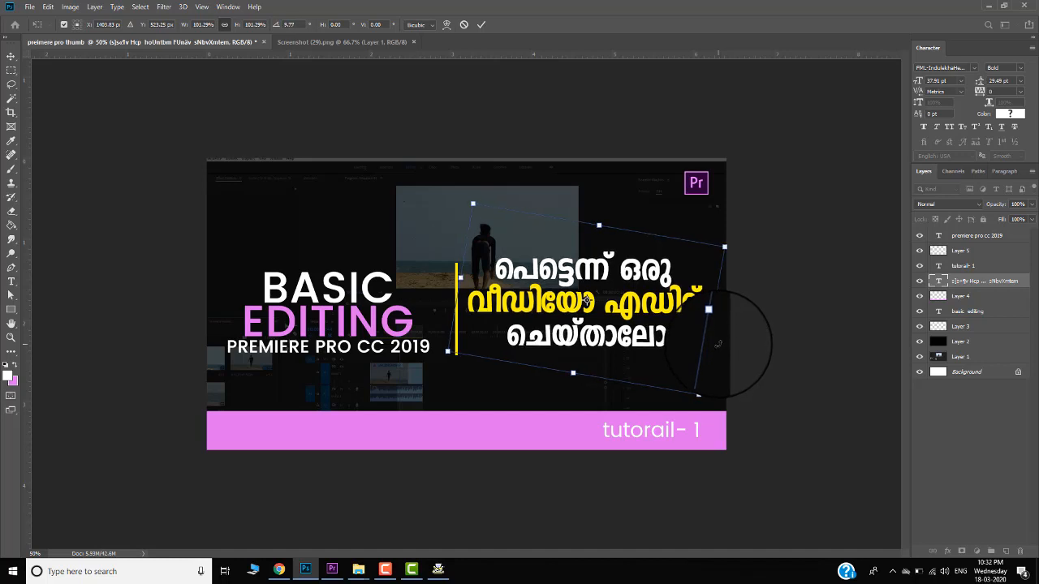
key(Escape)
key(ctrl+t)
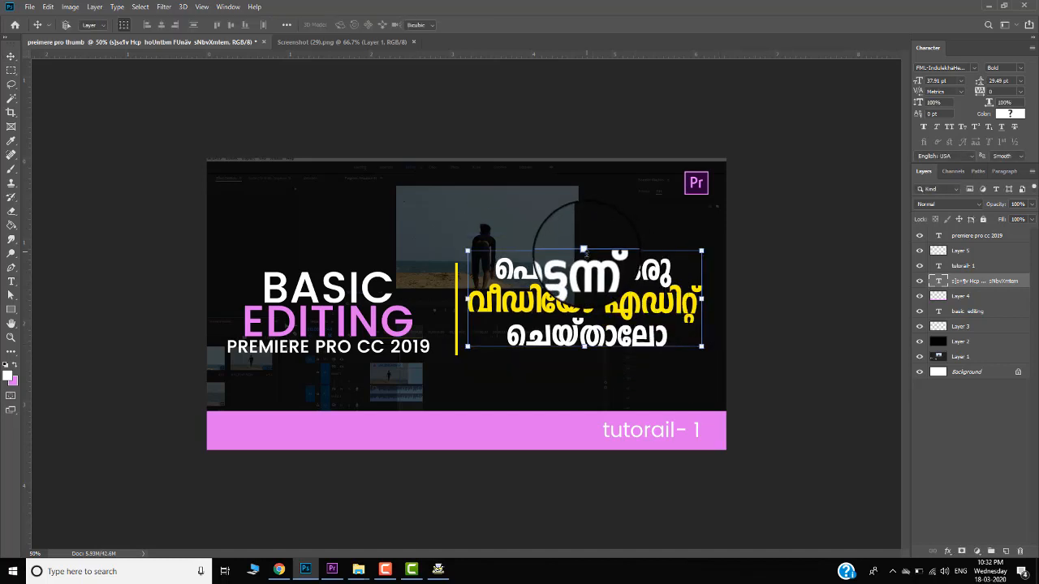
drag(584, 250, 574, 280)
key(Return)
key(z)
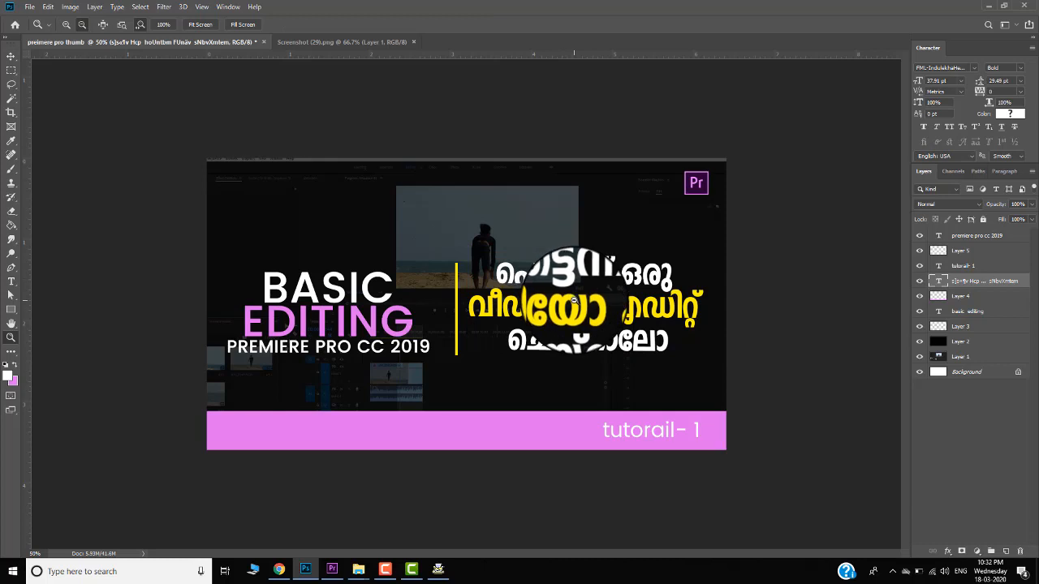
- Scale the "tutorail- 1" caption down to 13.5 pt and place it lower in the pink band
key(v)
right_click(525, 427)
click(549, 431)
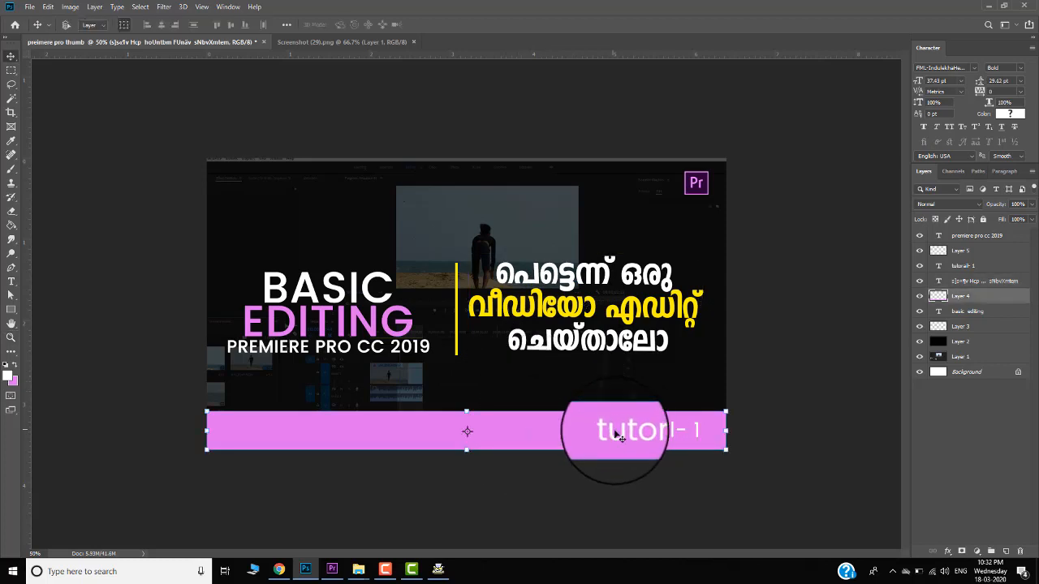
ctrl+click(619, 436)
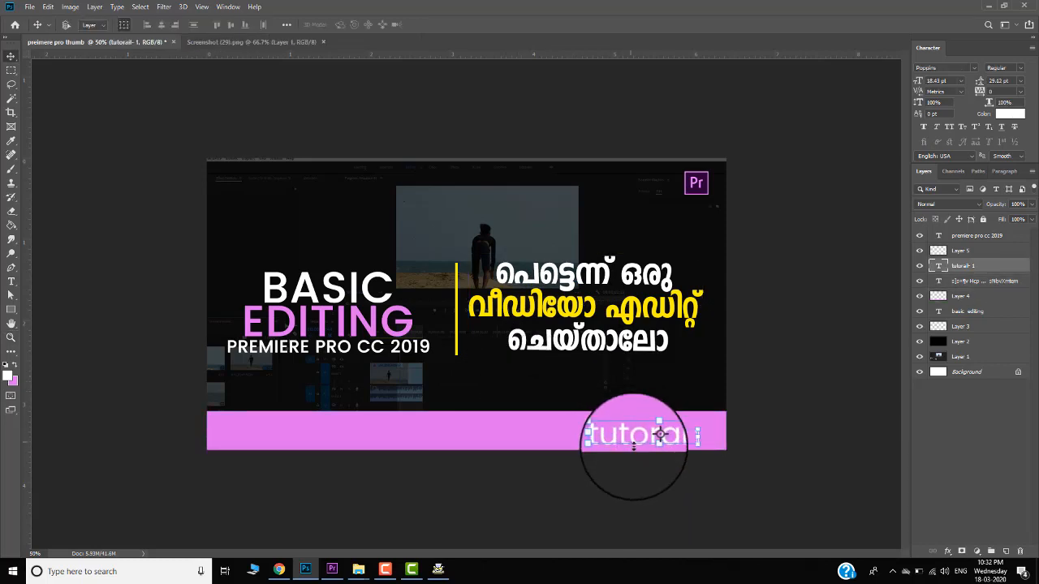
mouse_move(634, 445)
mouse_down()
mouse_move(654, 445)
mouse_move(652, 455)
mouse_move(655, 432)
mouse_move(646, 441)
mouse_move(641, 432)
mouse_move(700, 432)
mouse_move(646, 442)
mouse_up()
key(Return)
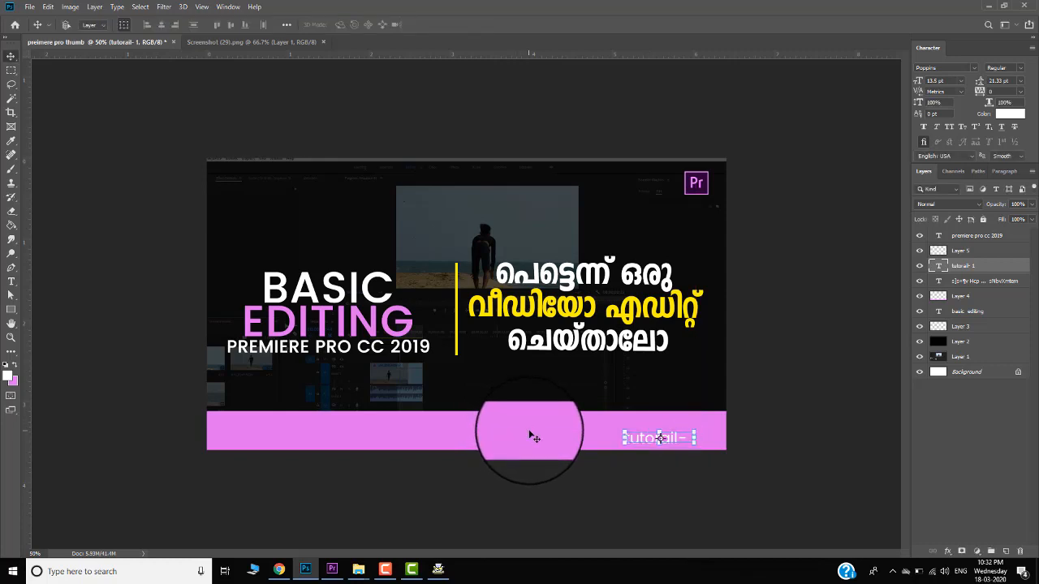
- Shrink the pink band's height to about 60% by lowering its upper edge, keeping its full width
right_click(531, 436)
click(555, 435)
key(ctrl+t)
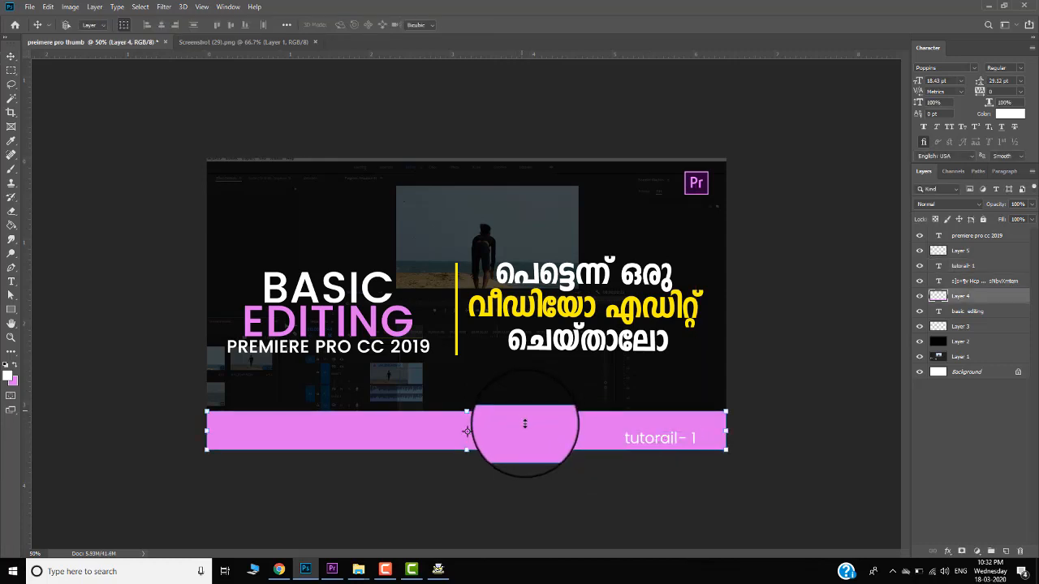
drag(525, 423, 529, 426)
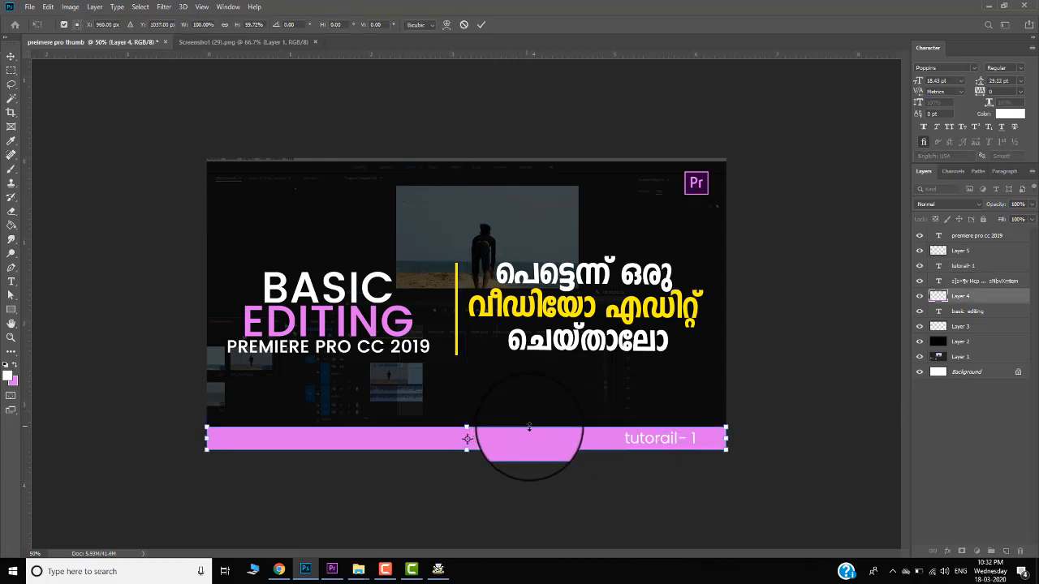
key(Return)
key(z)
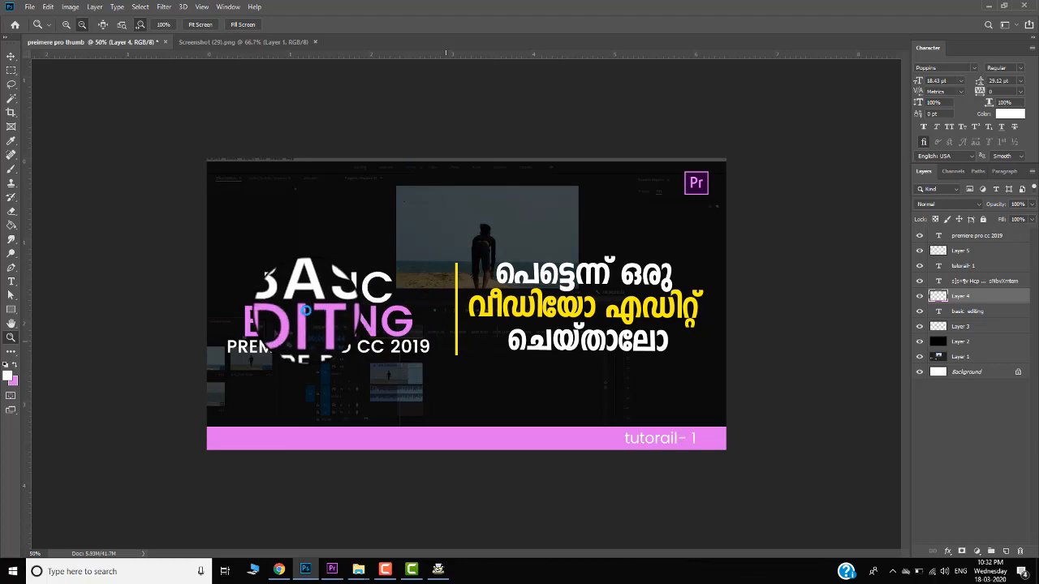
- Start saving the thumbnail in the Tron Media > Thumbanails folder on drive D, with ma-1 picked as the file name
key(ctrl+s)
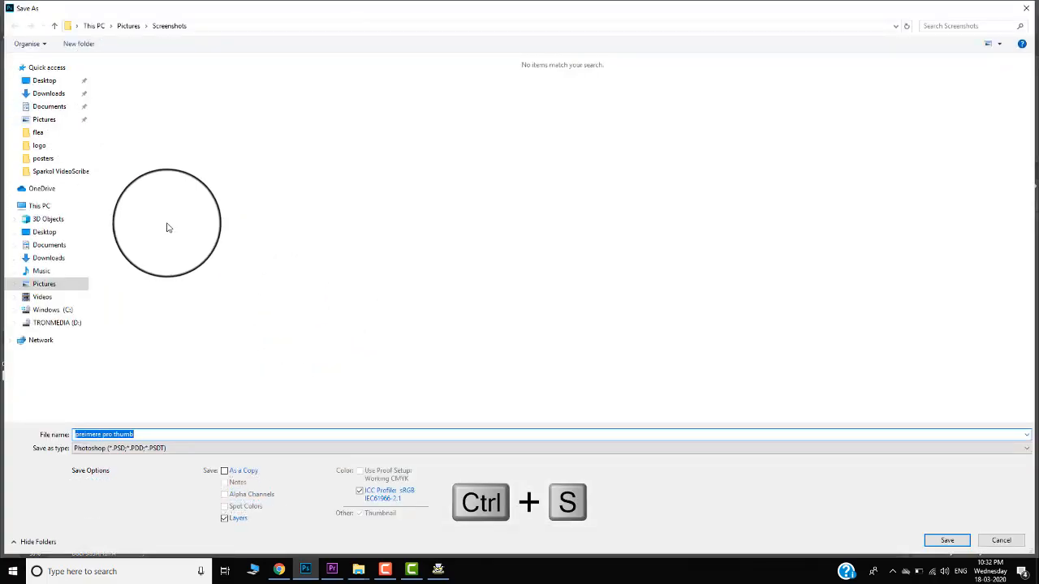
click(75, 323)
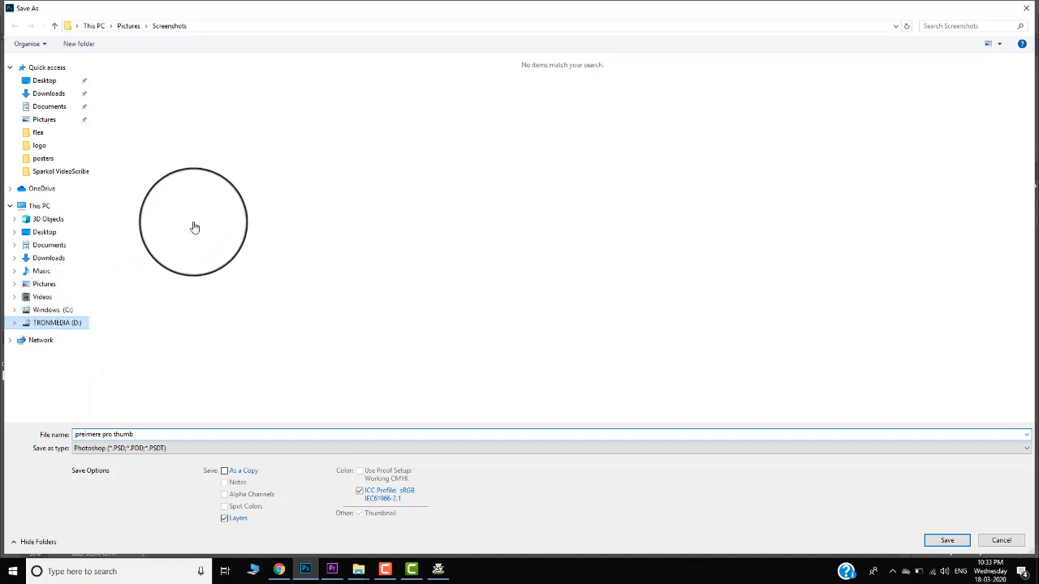
double_click(183, 133)
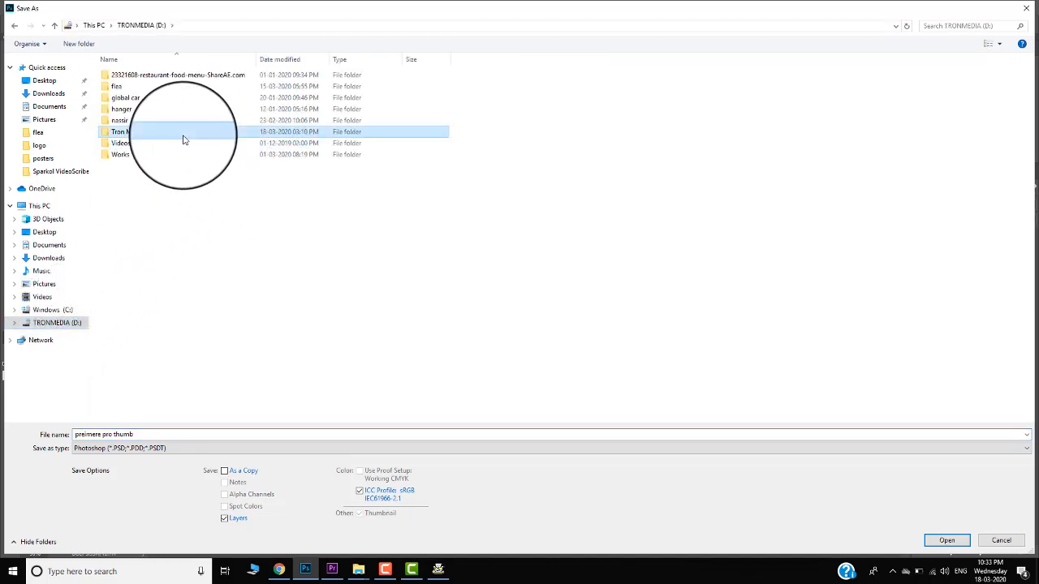
click(150, 123)
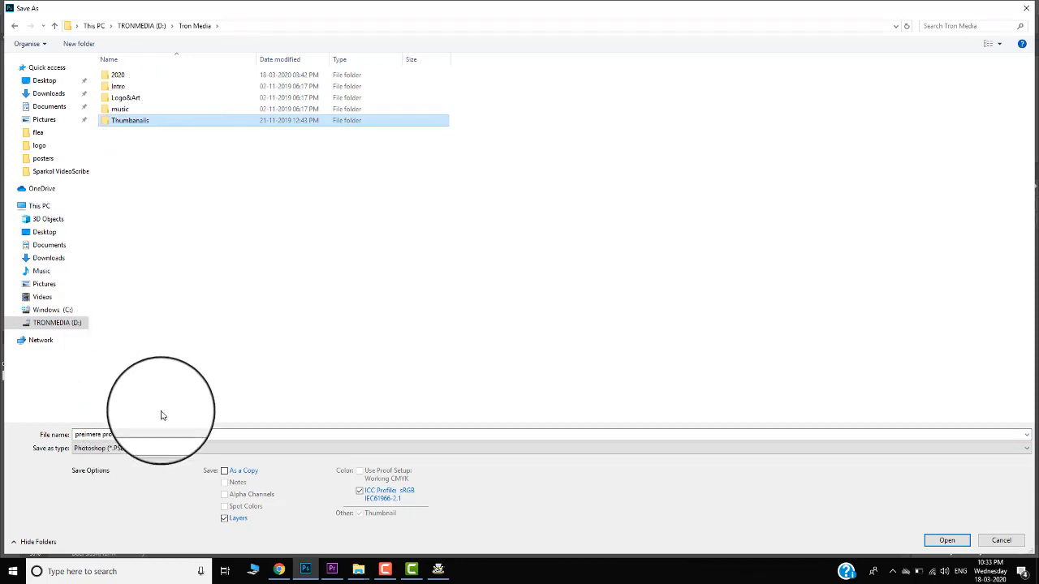
double_click(165, 128)
double_click(163, 122)
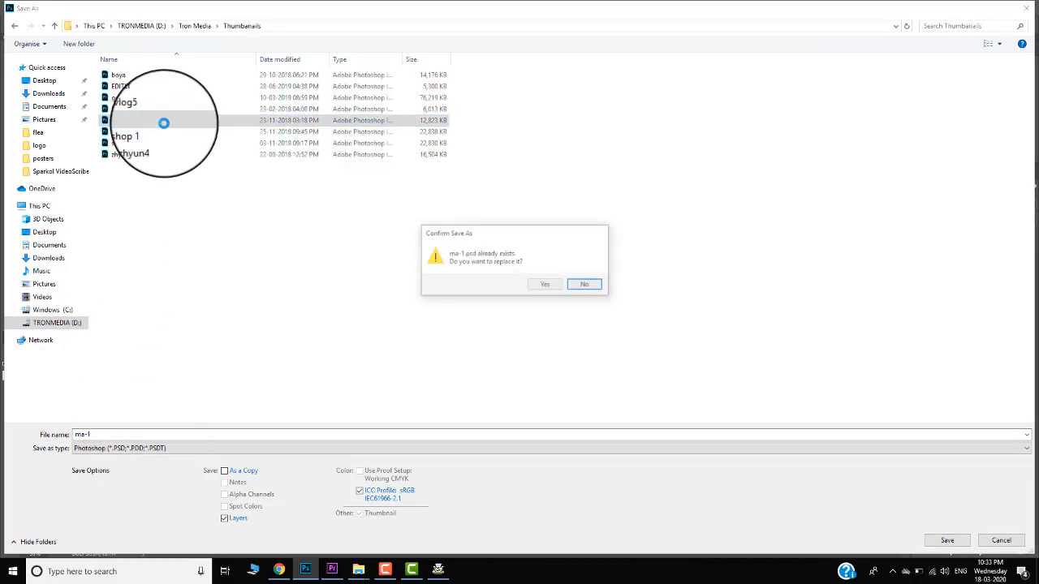
click(544, 284)
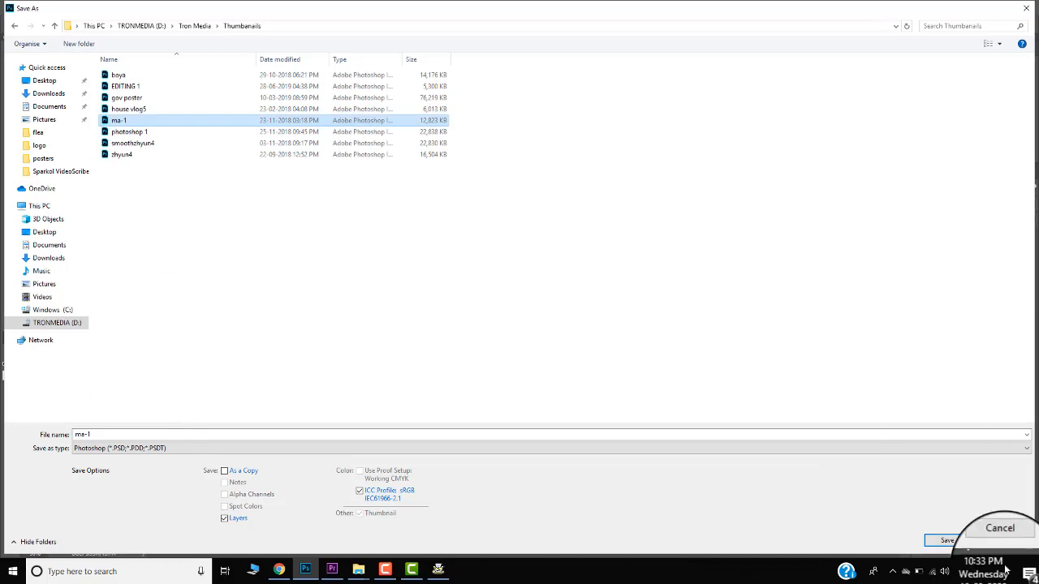
- Save the thumbnail as the JPEG file ma-1, replacing the existing file, with Maximum quality 10
click(201, 453)
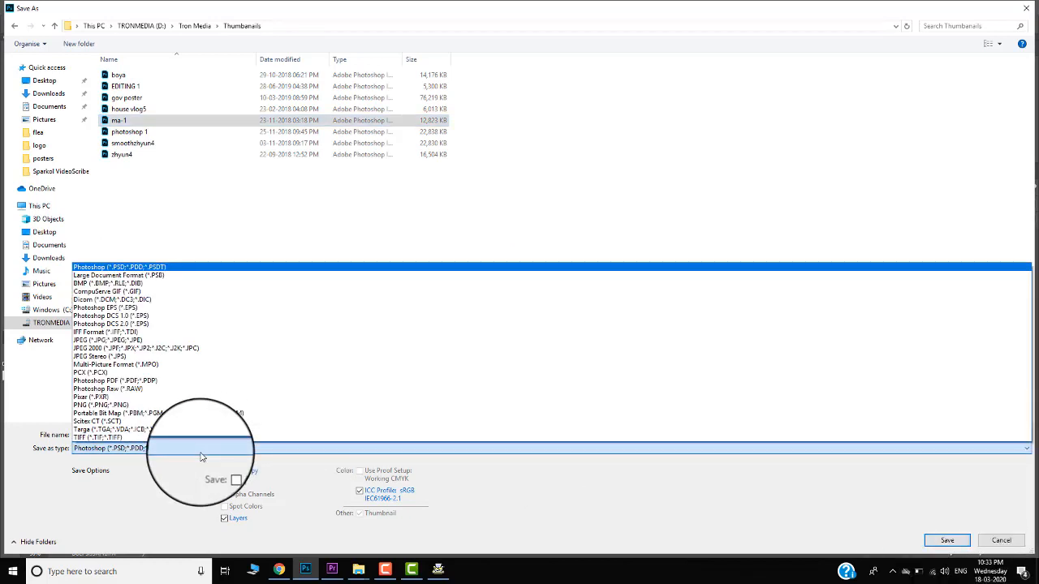
click(211, 340)
click(937, 539)
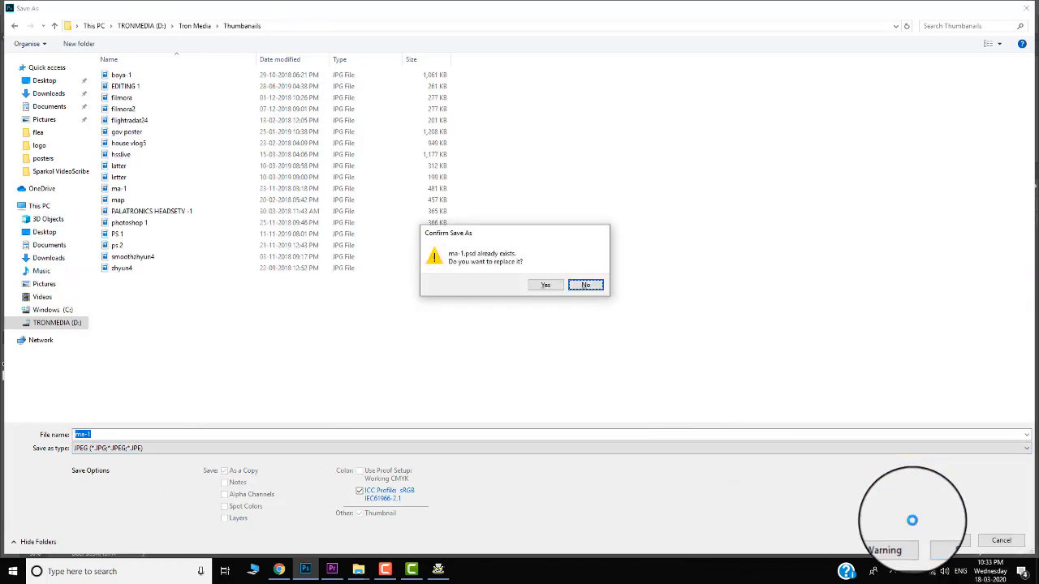
click(544, 284)
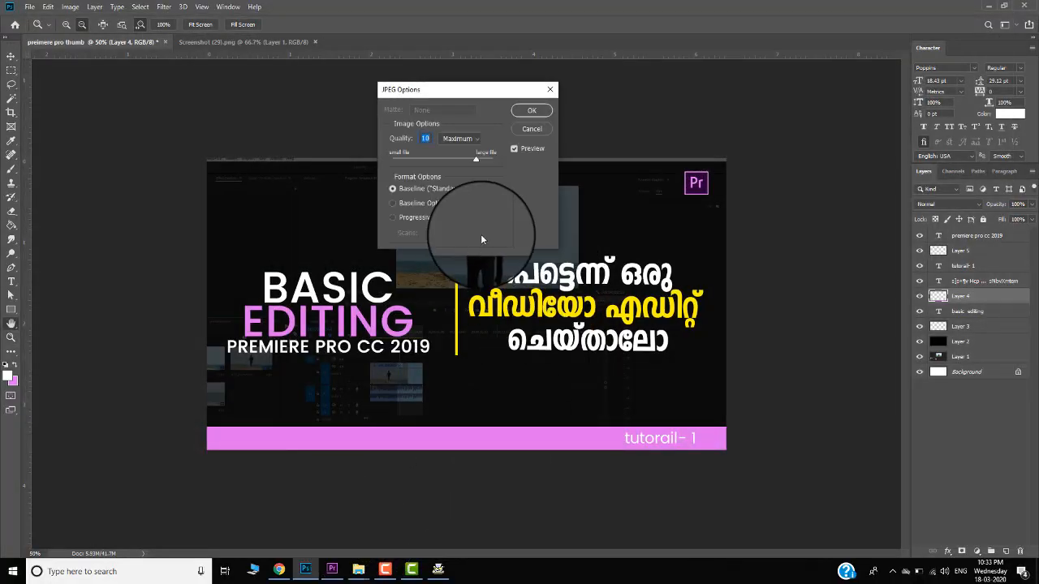
click(511, 111)
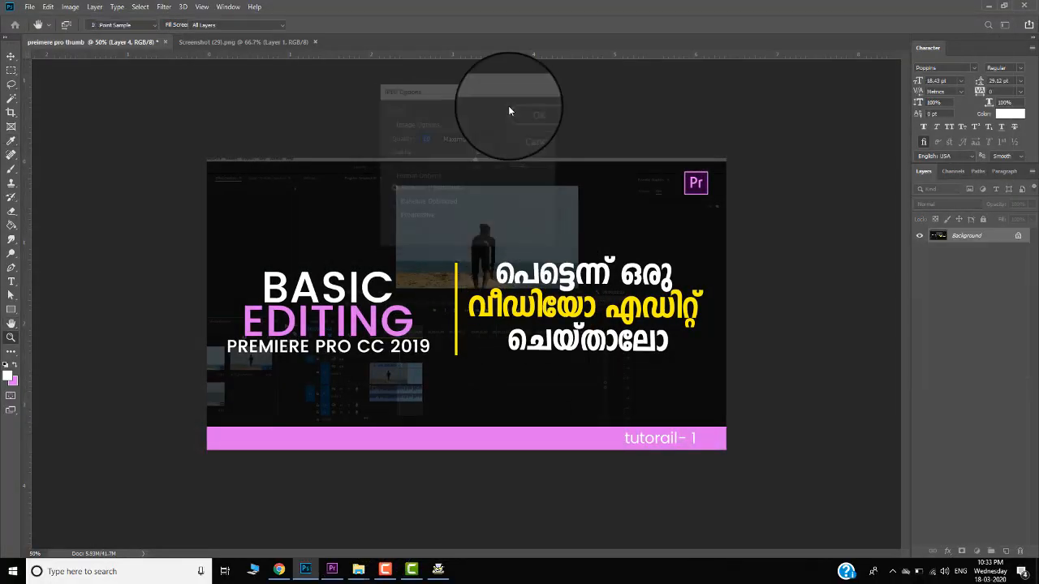